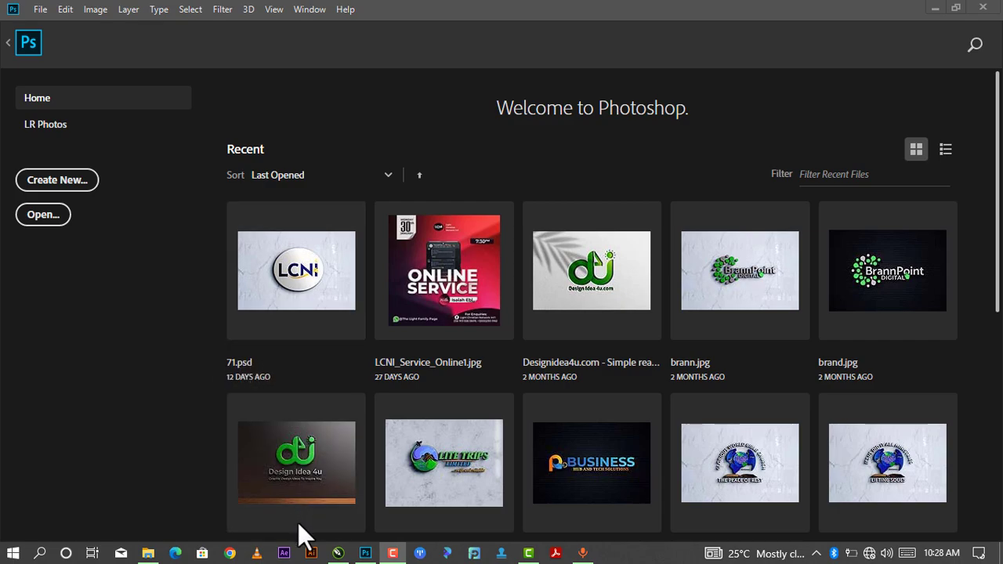
# Create a new RGB document named 'church', 2000 × 2000 px at 300 ppi, white background.
pyautogui.click(49, 13)
pyautogui.click(62, 28)
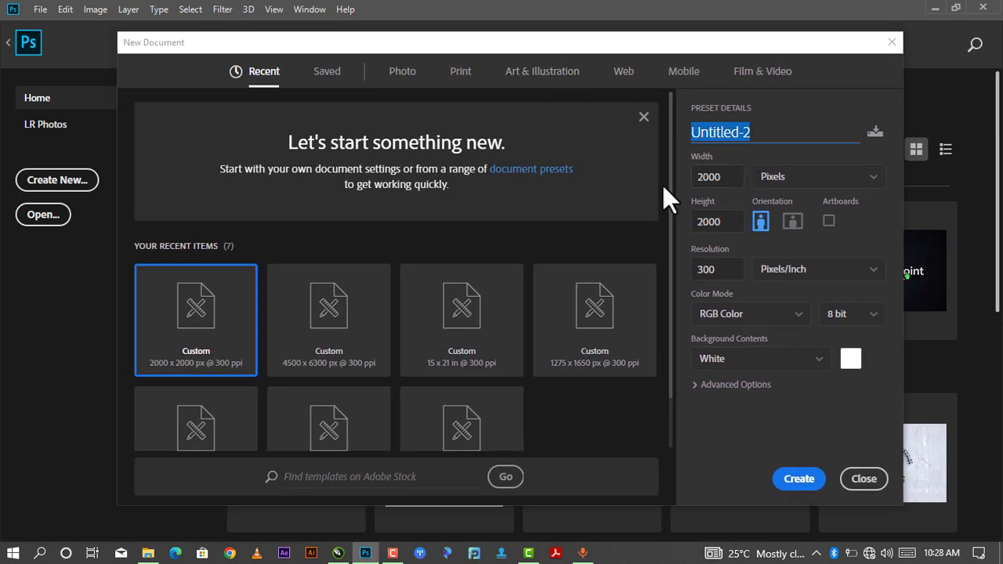
pyautogui.write('church')
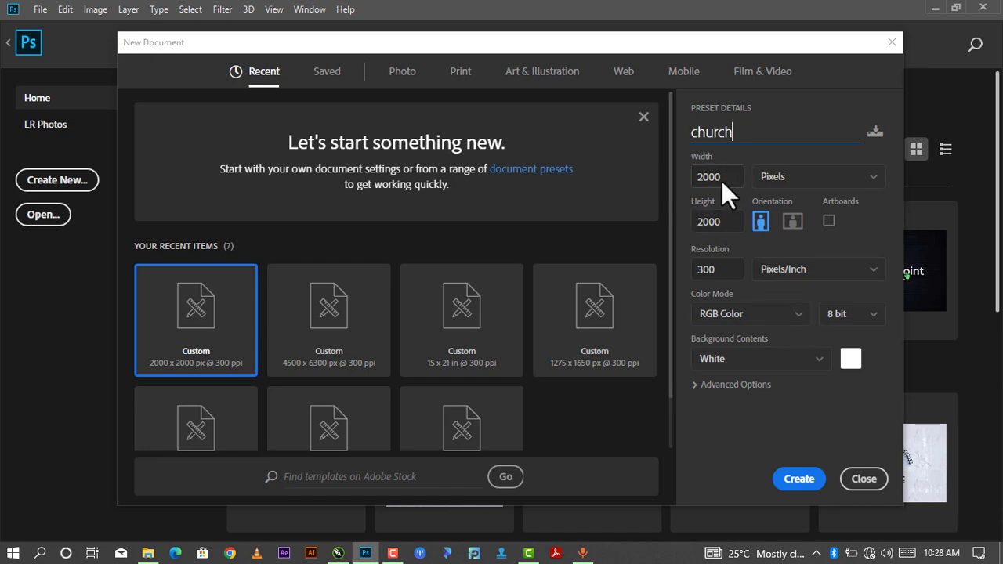
pyautogui.click(721, 181)
pyautogui.click(723, 221)
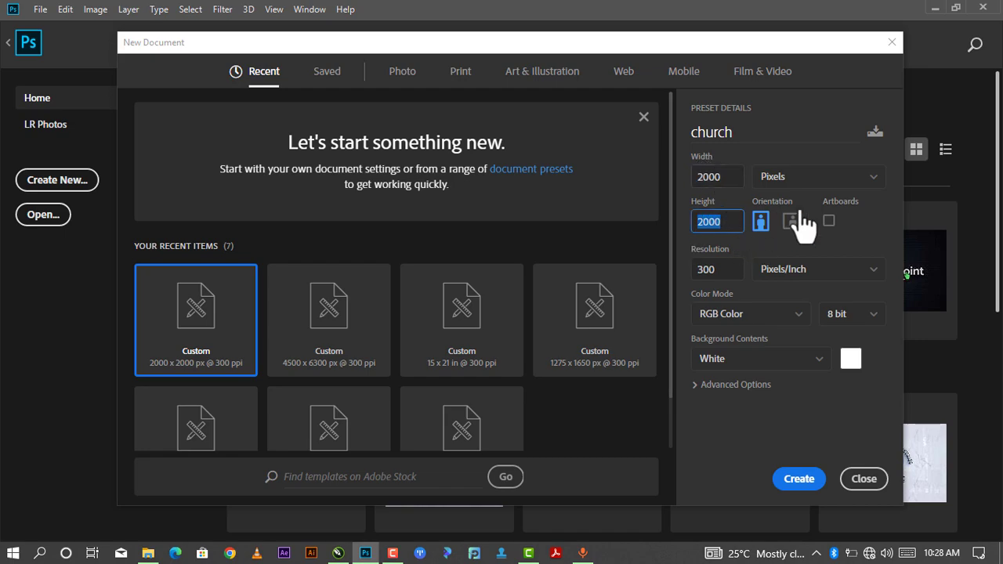
pyautogui.click(840, 181)
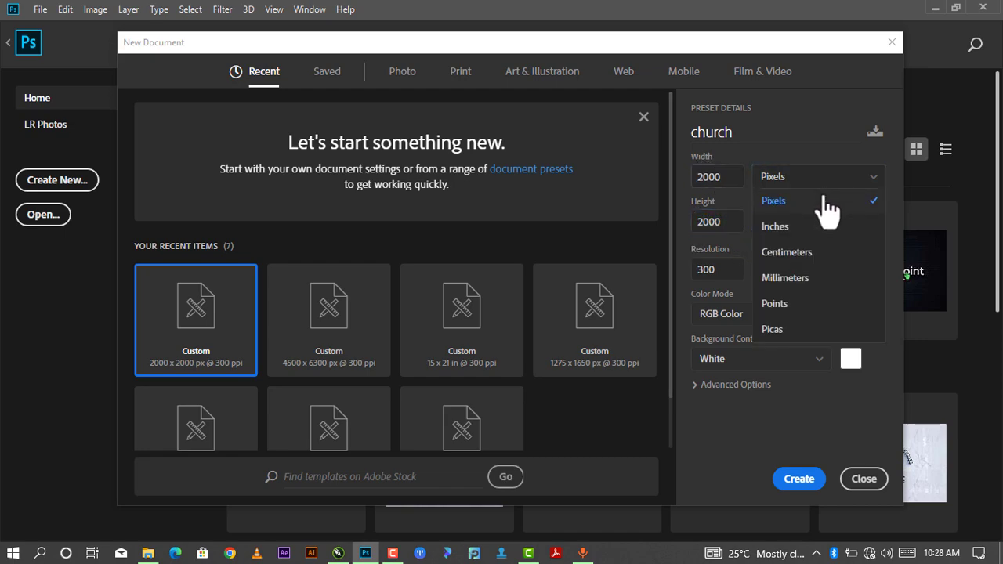
pyautogui.click(823, 202)
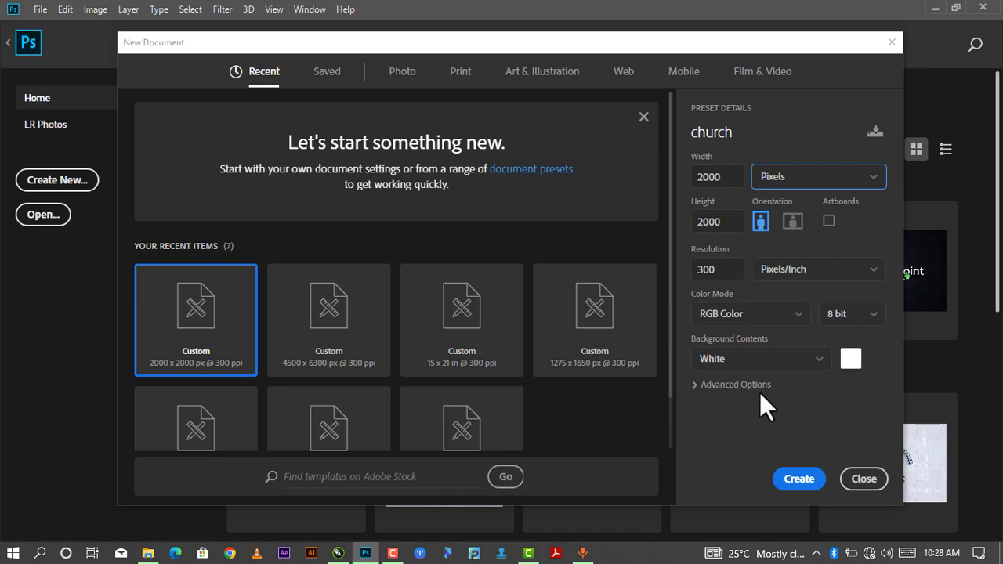
pyautogui.click(796, 484)
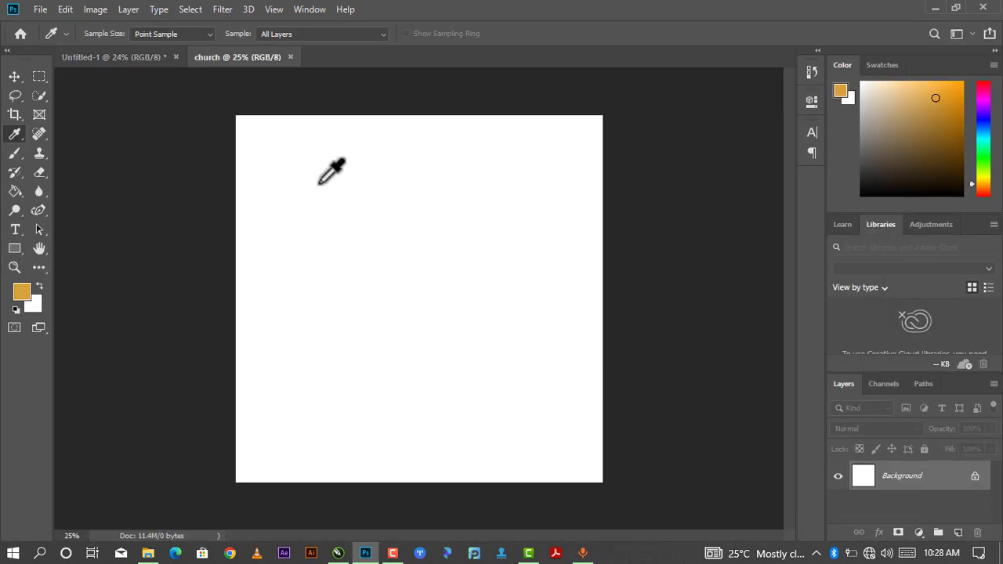
# Place the dark elegant-background-wallpapers image and scale it up to fill the square canvas.
pyautogui.click(22, 73)
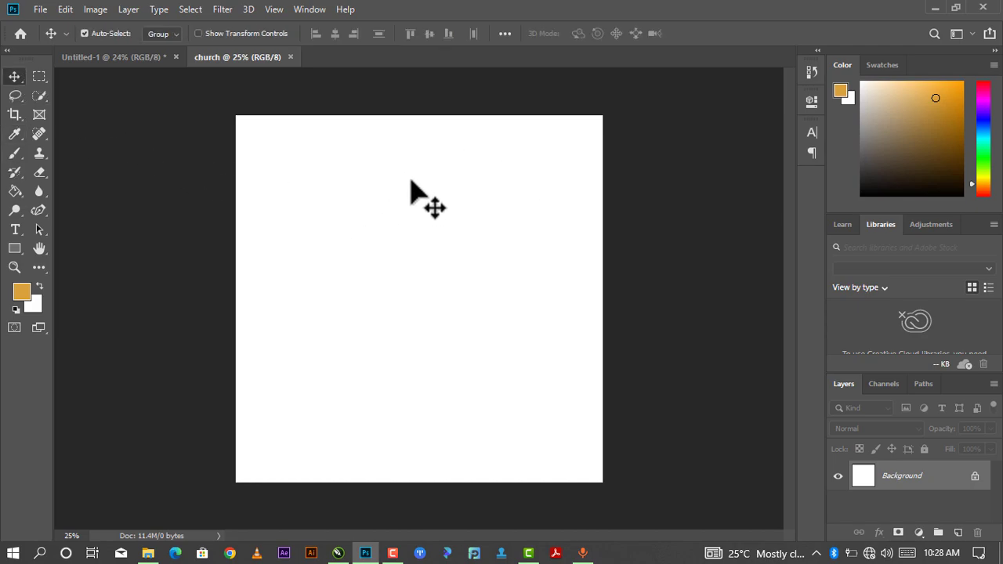
pyautogui.click(148, 553)
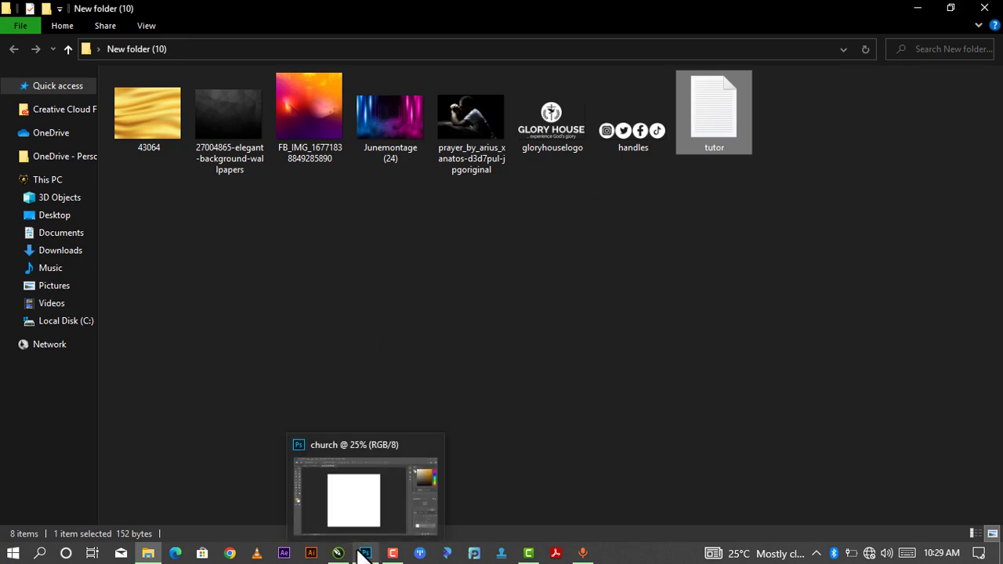
pyautogui.click(918, 8)
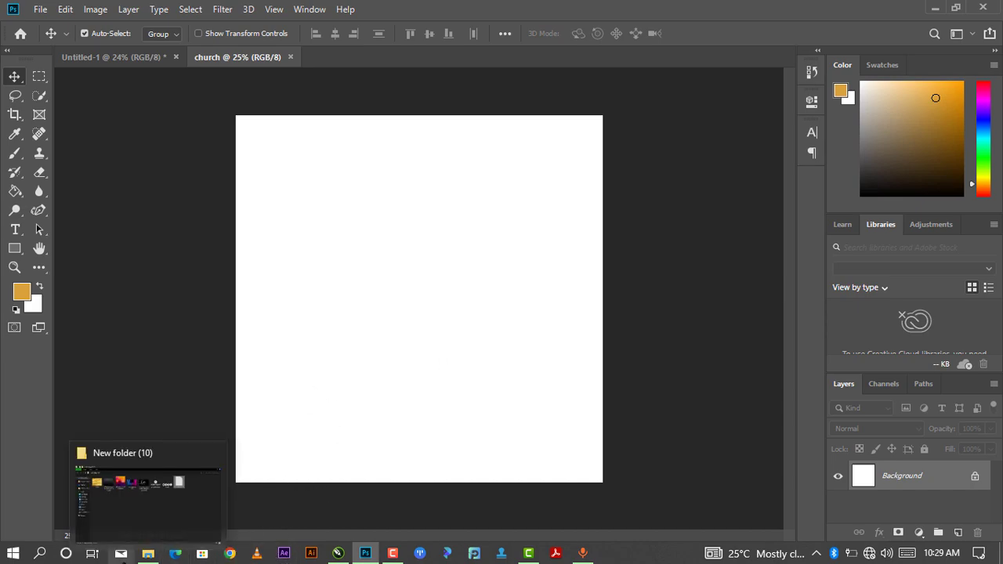
pyautogui.click(147, 553)
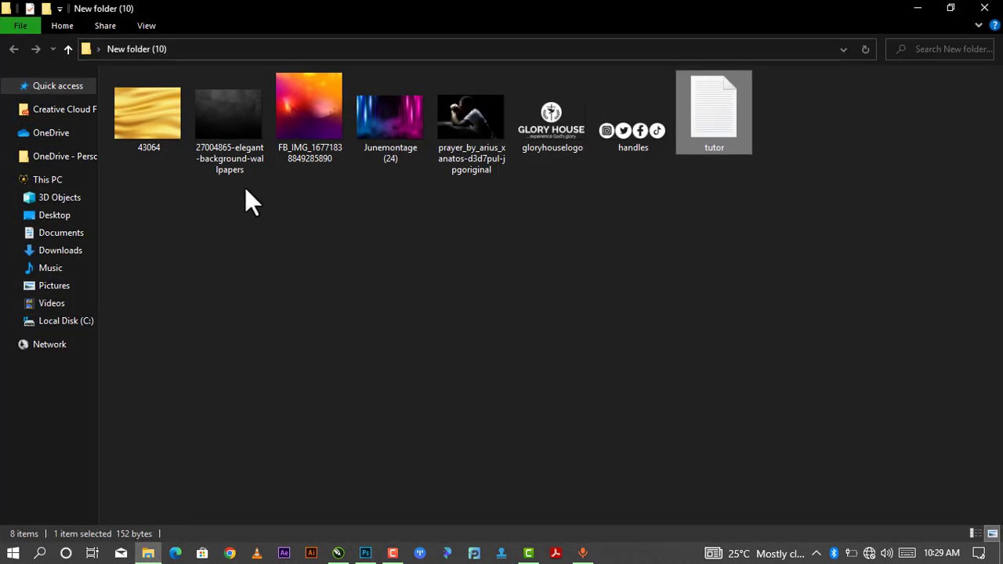
pyautogui.moveTo(240, 117); pyautogui.dragTo(431, 357)
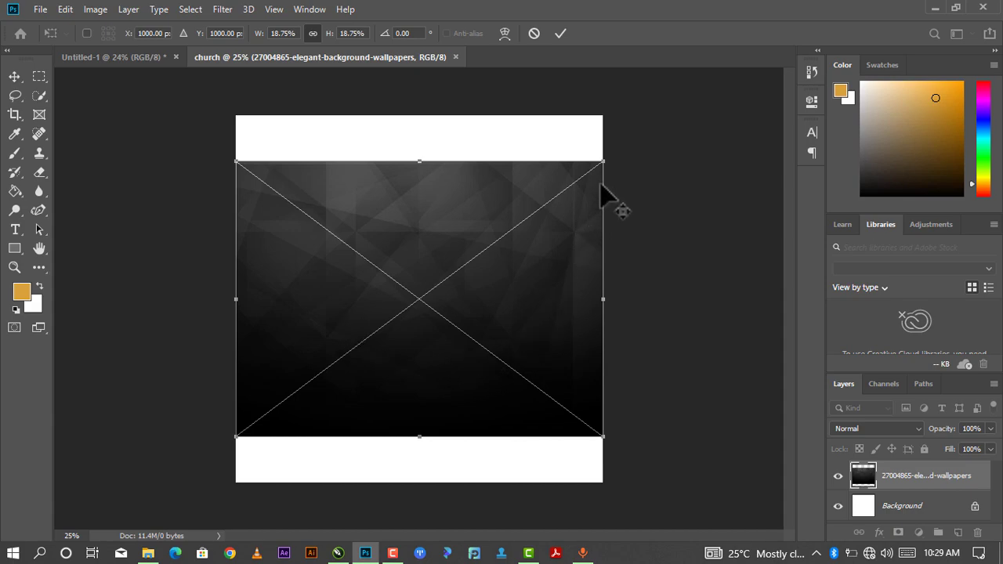
pyautogui.moveTo(604, 436); pyautogui.dragTo(650, 527)
pyautogui.click(560, 34)
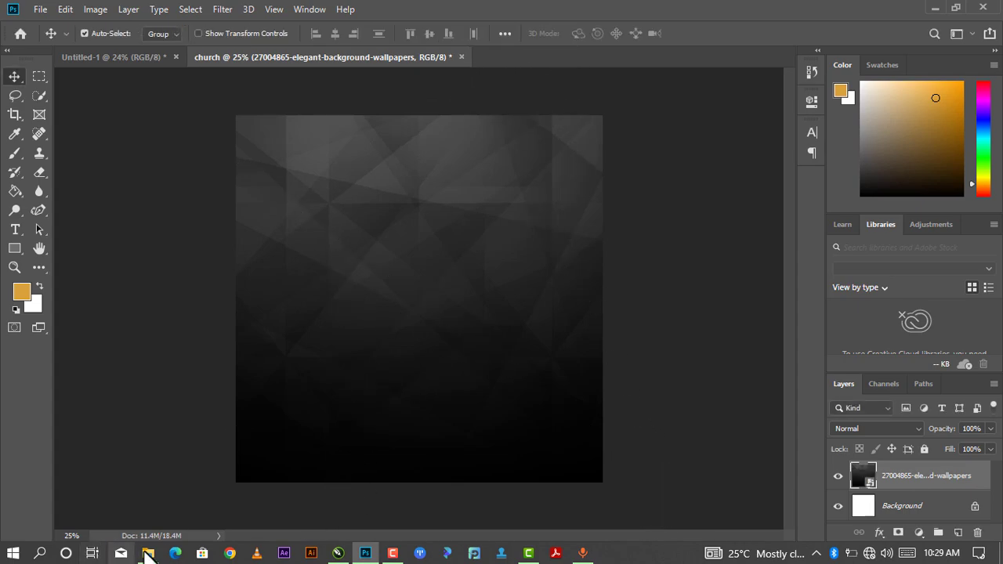
# Place the FB_IMG hilltop-crosses image above the wallpaper, covering the whole canvas.
pyautogui.moveTo(148, 553)
pyautogui.click(160, 488)
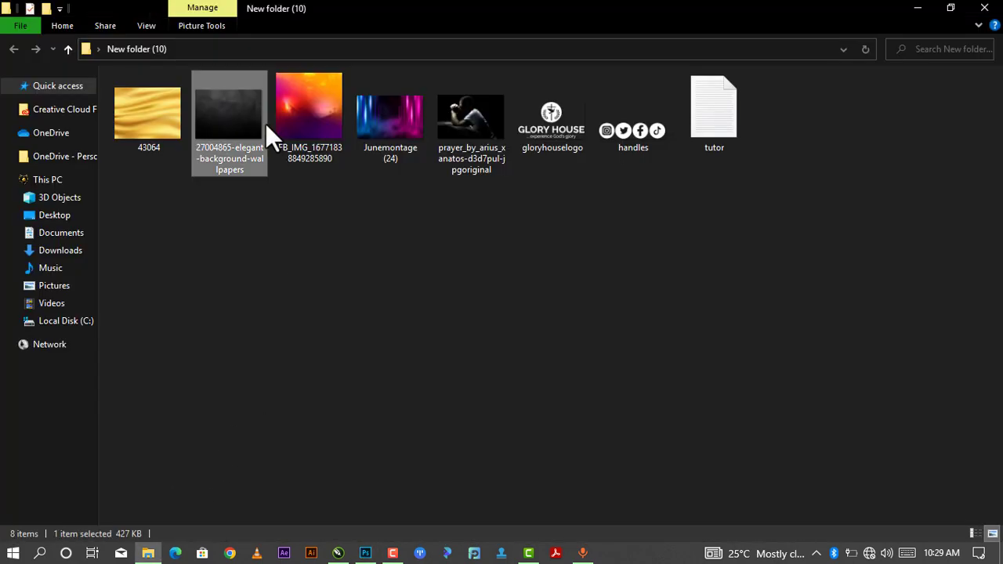
pyautogui.click(313, 109)
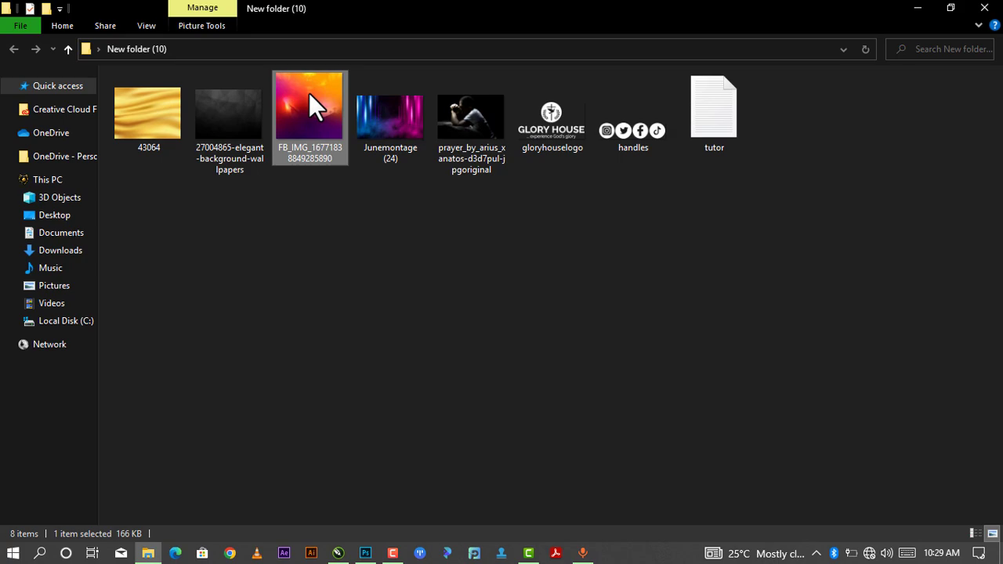
pyautogui.moveTo(309, 92); pyautogui.dragTo(403, 345)
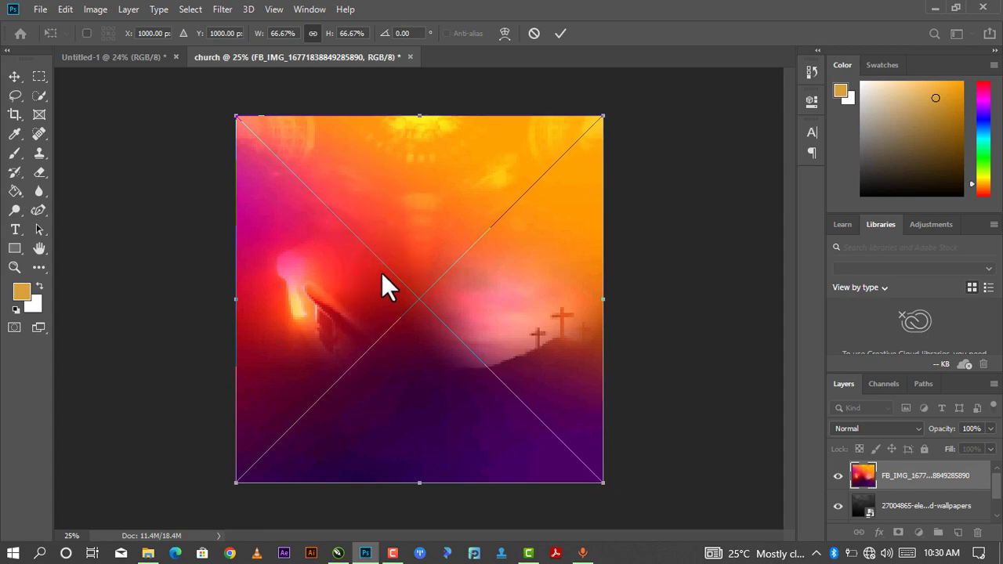
pyautogui.click(560, 34)
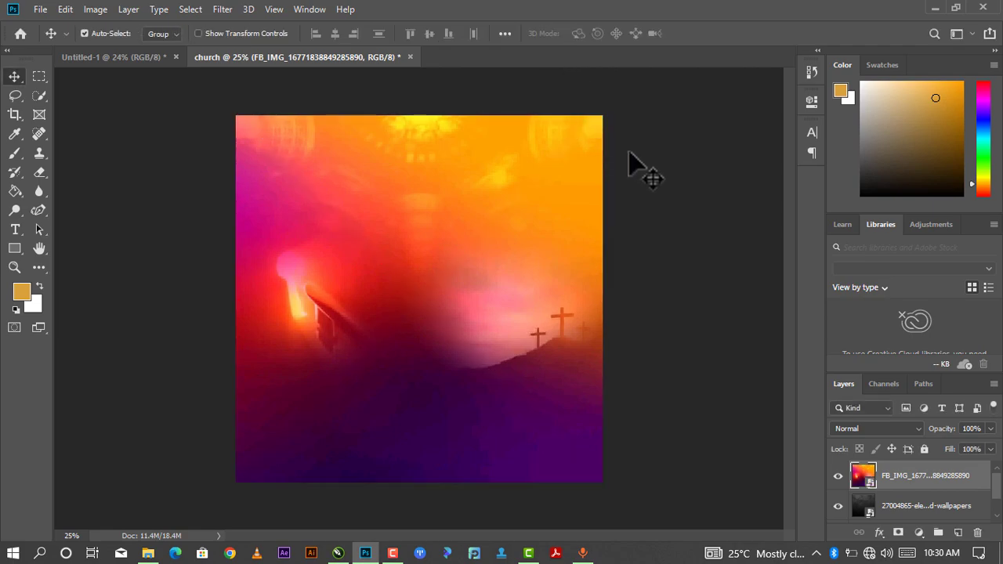
pyautogui.click(854, 431)
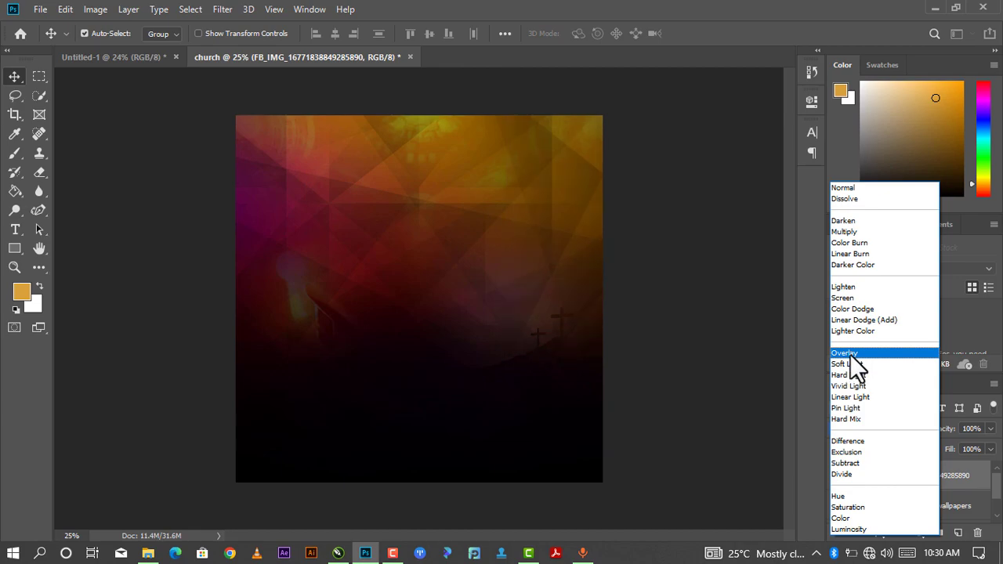
# Set the FB_IMG layer to Overlay and give the wallpaper layer a 24.9 px Gaussian Blur.
pyautogui.click(851, 354)
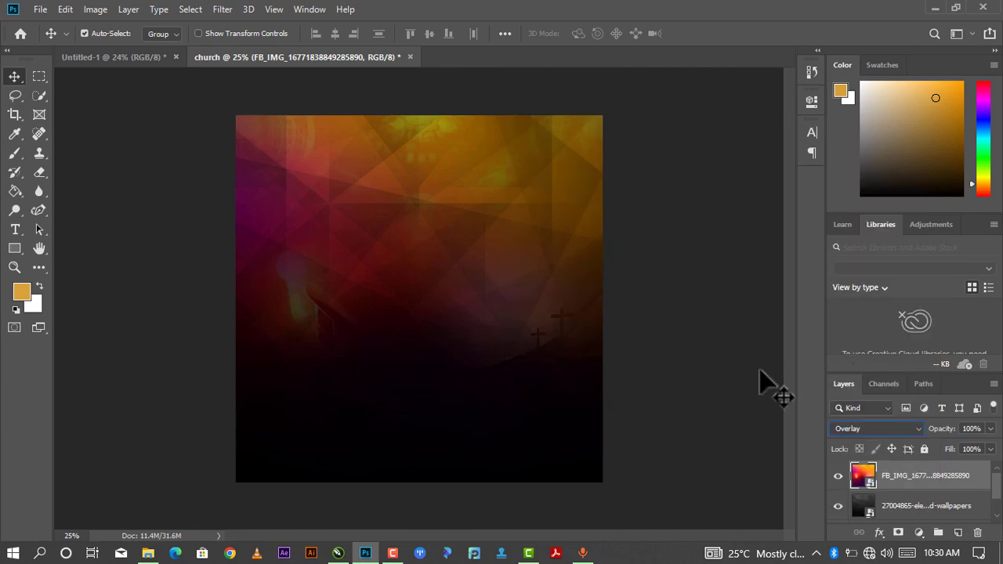
pyautogui.click(909, 508)
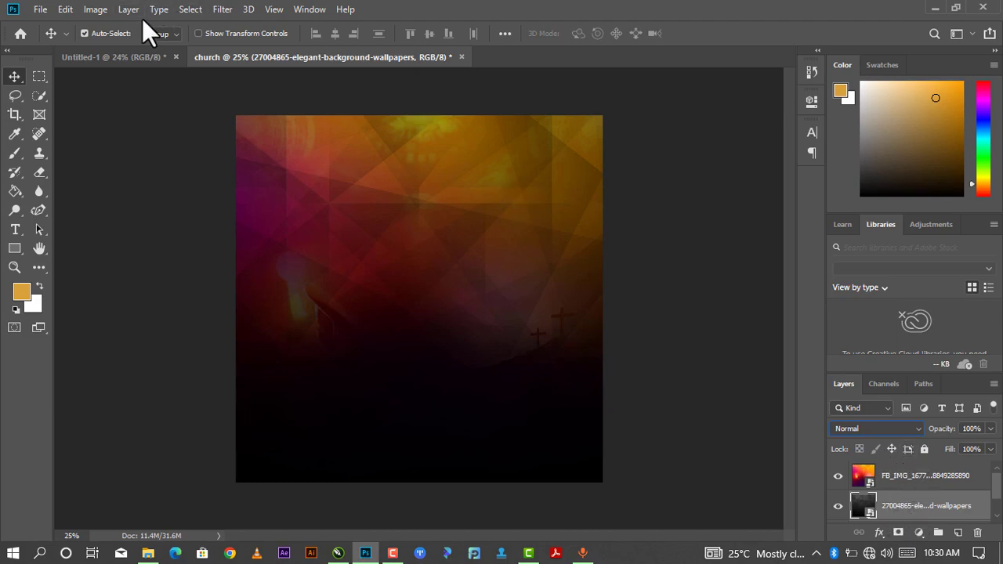
pyautogui.click(230, 11)
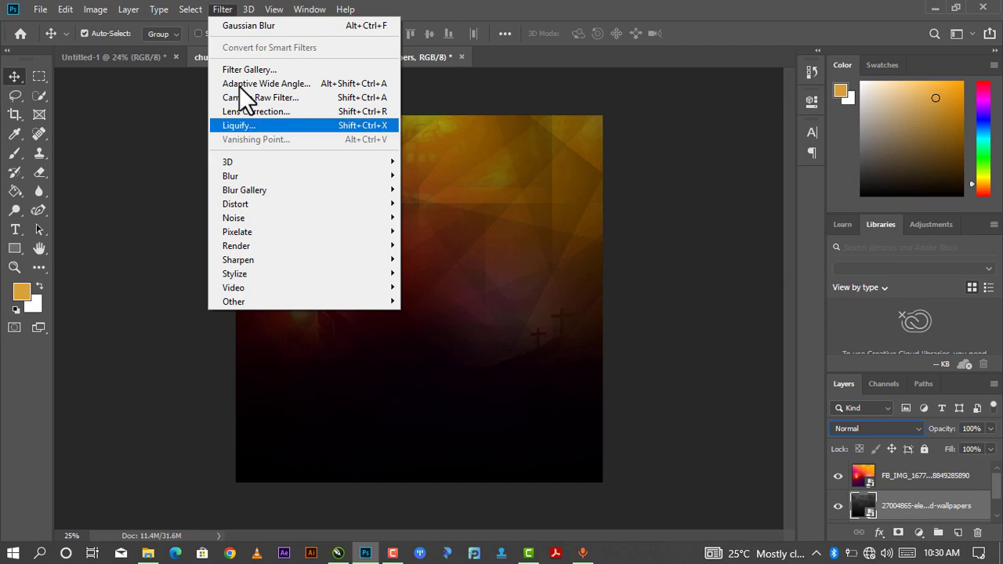
pyautogui.moveTo(268, 179)
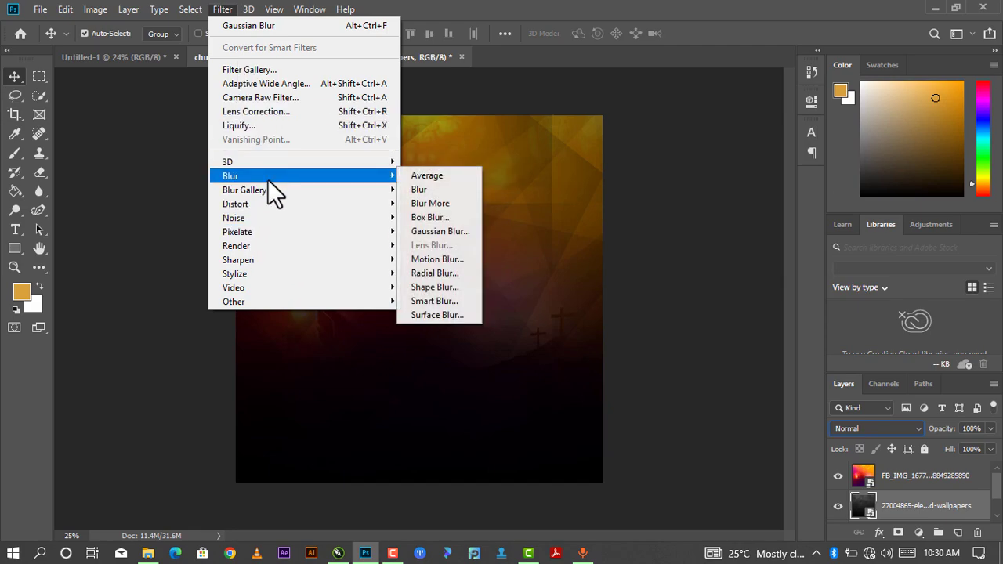
pyautogui.click(452, 228)
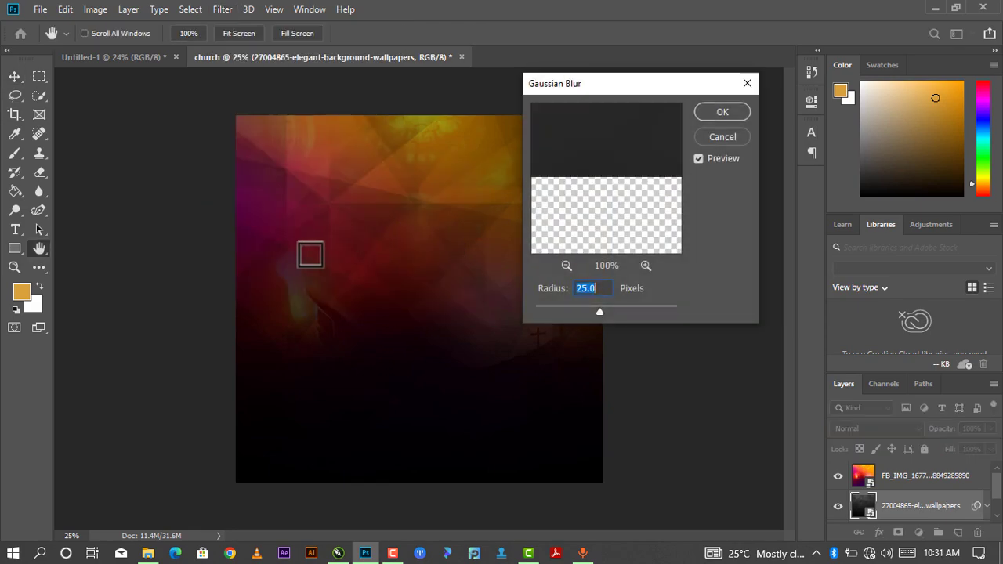
pyautogui.moveTo(663, 87); pyautogui.dragTo(682, 89)
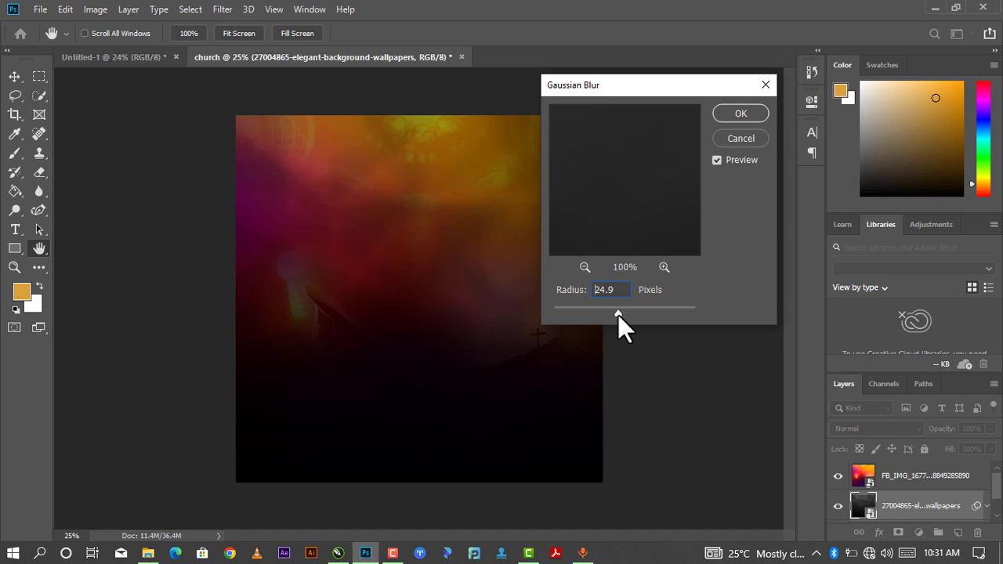
pyautogui.click(751, 116)
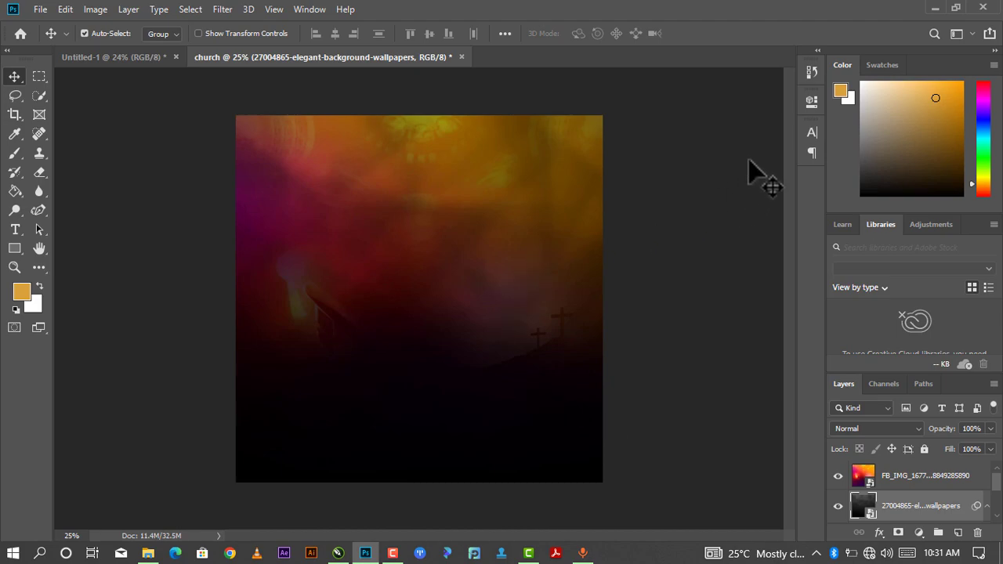
# Place the praying man photo, scale it to about 142.7%, and move it above centre.
pyautogui.moveTo(148, 553)
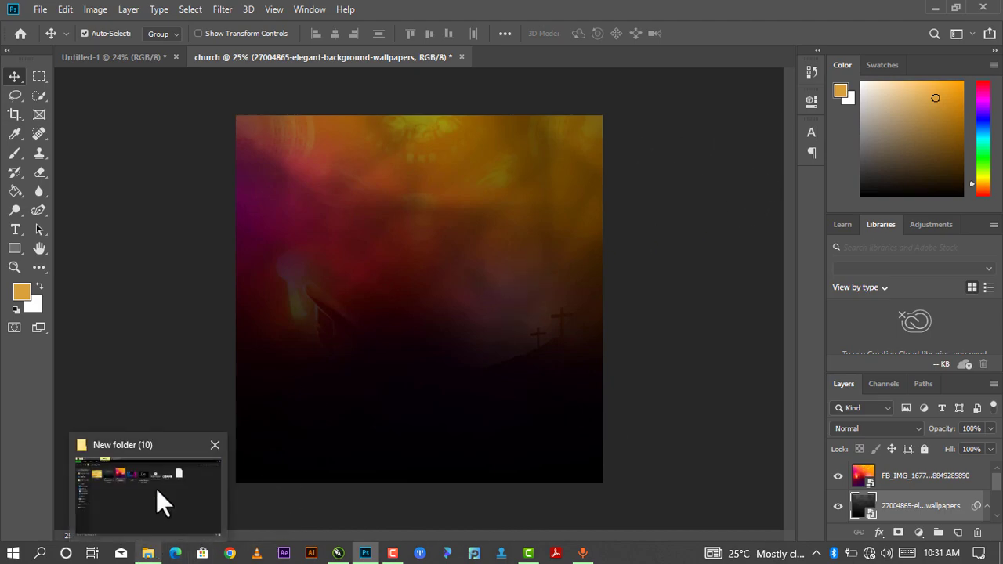
pyautogui.click(157, 490)
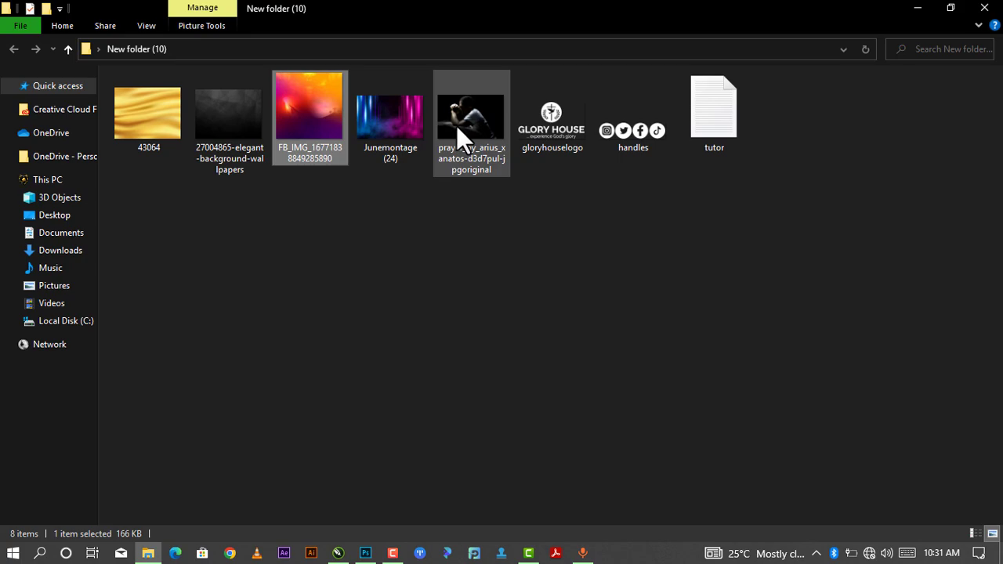
pyautogui.moveTo(459, 123); pyautogui.dragTo(424, 280)
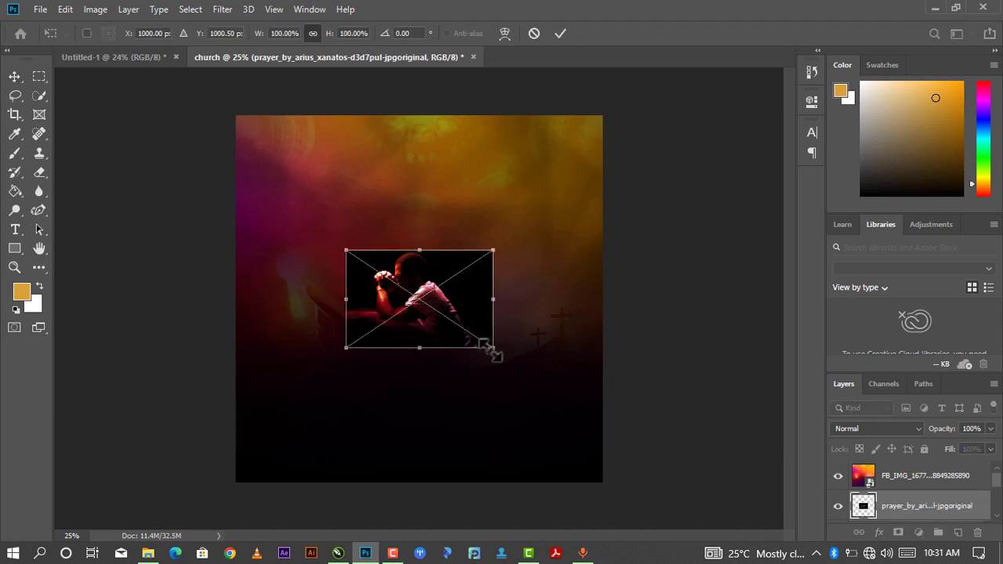
pyautogui.moveTo(495, 354); pyautogui.dragTo(521, 386)
pyautogui.moveTo(459, 347); pyautogui.dragTo(467, 303)
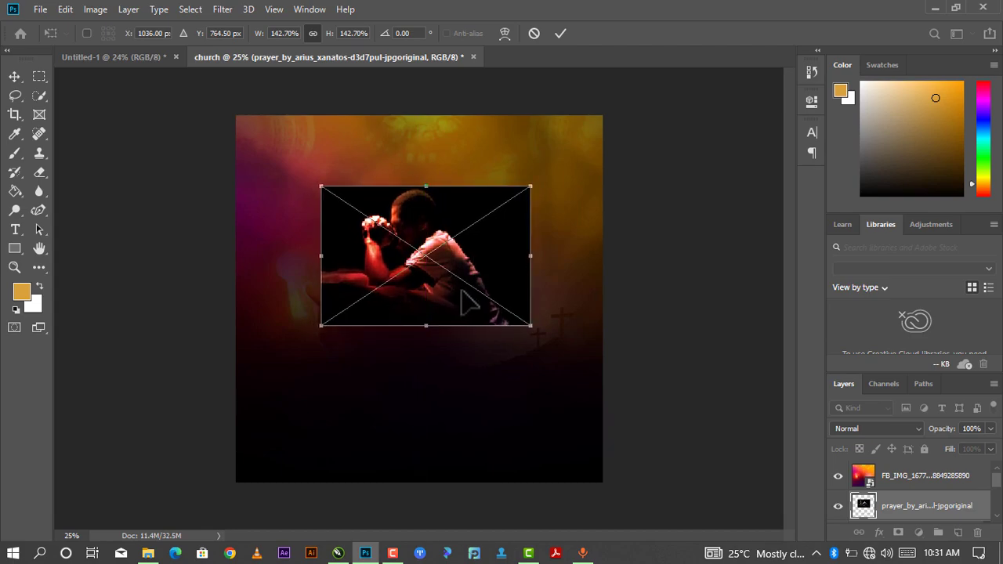
pyautogui.click(560, 34)
pyautogui.click(889, 430)
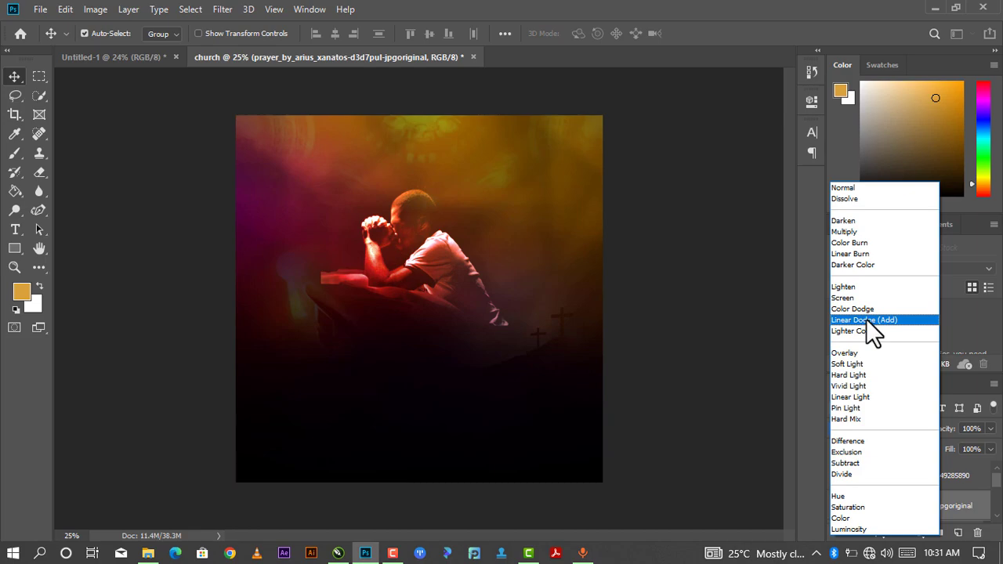
# Set the praying man layer to Linear Dodge (Add) and prepare a soft round 401 px, 0% hardness eraser.
pyautogui.click(866, 319)
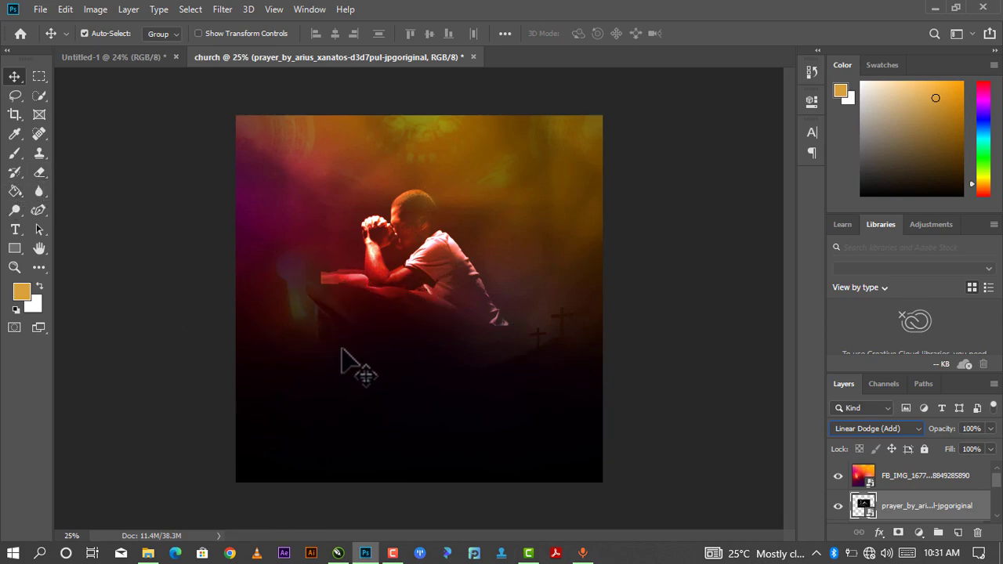
pyautogui.click(41, 171)
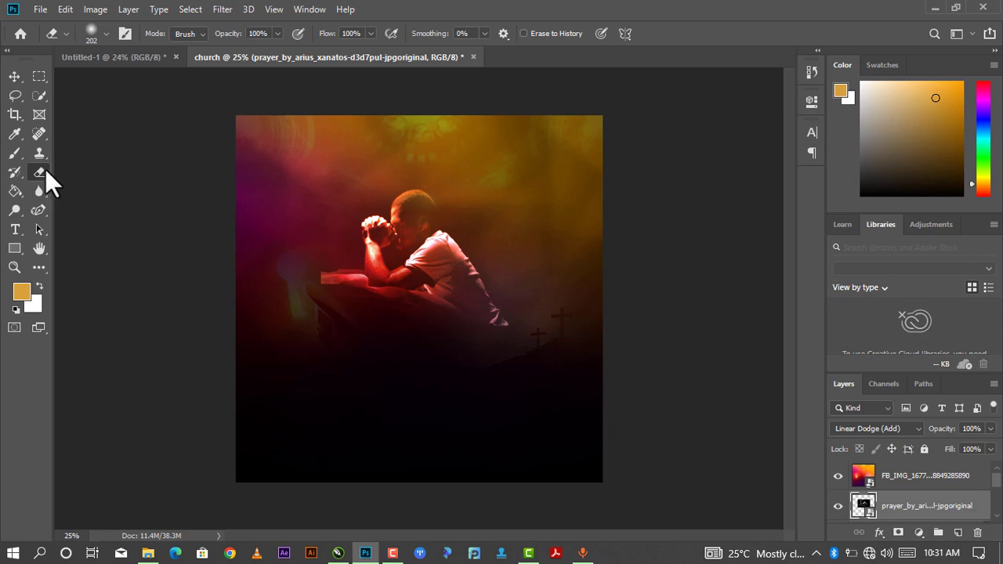
pyautogui.click(106, 32)
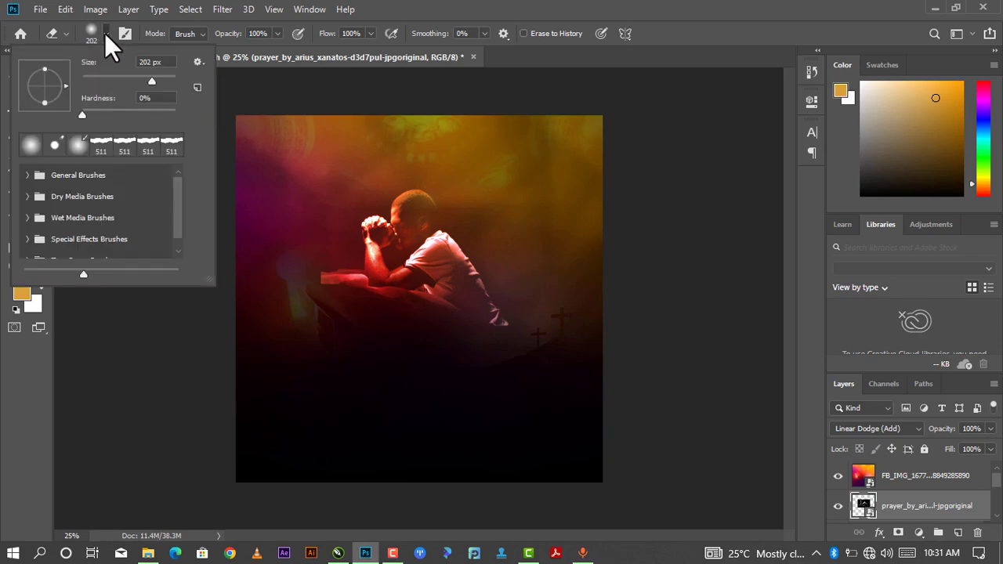
pyautogui.click(28, 149)
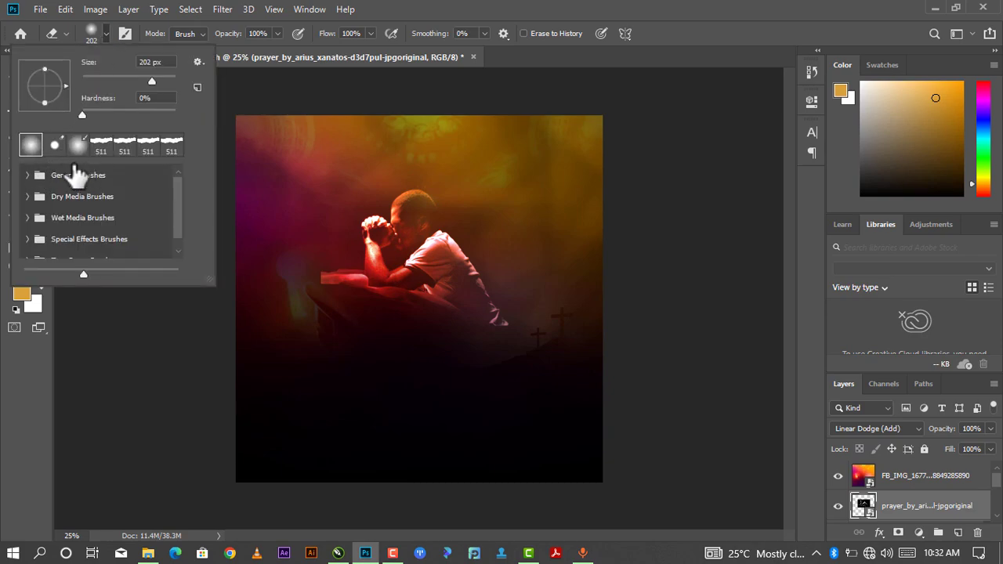
pyautogui.click(162, 79)
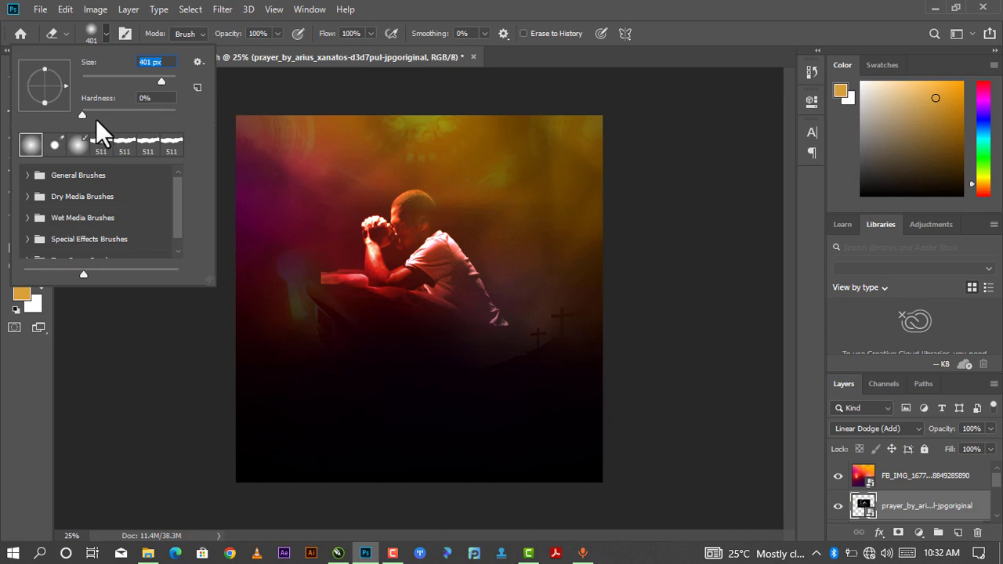
pyautogui.moveTo(84, 116); pyautogui.dragTo(64, 127)
# Rasterize the photo and softly erase the hard edges beside the arm and lower body.
pyautogui.click(263, 115)
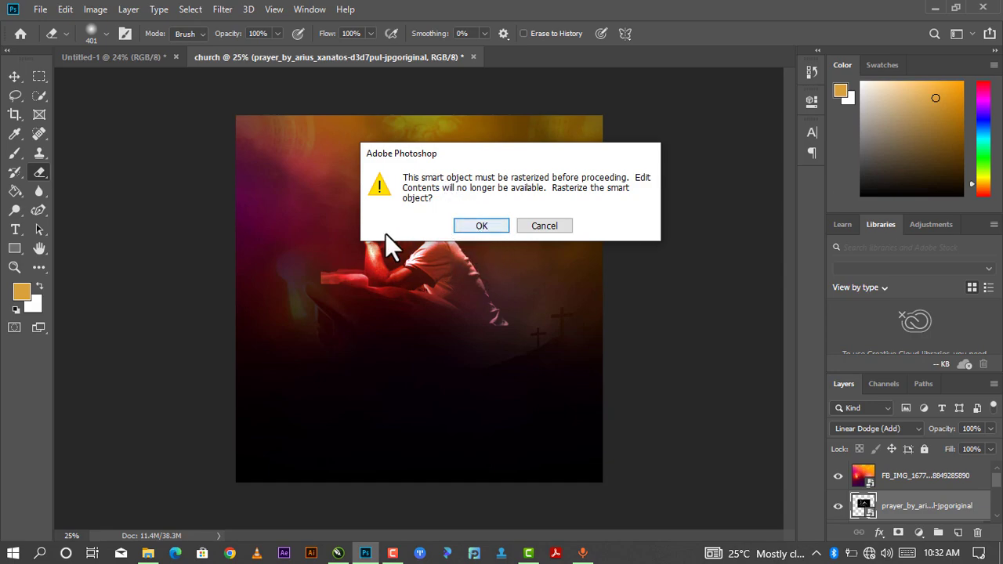
pyautogui.click(482, 225)
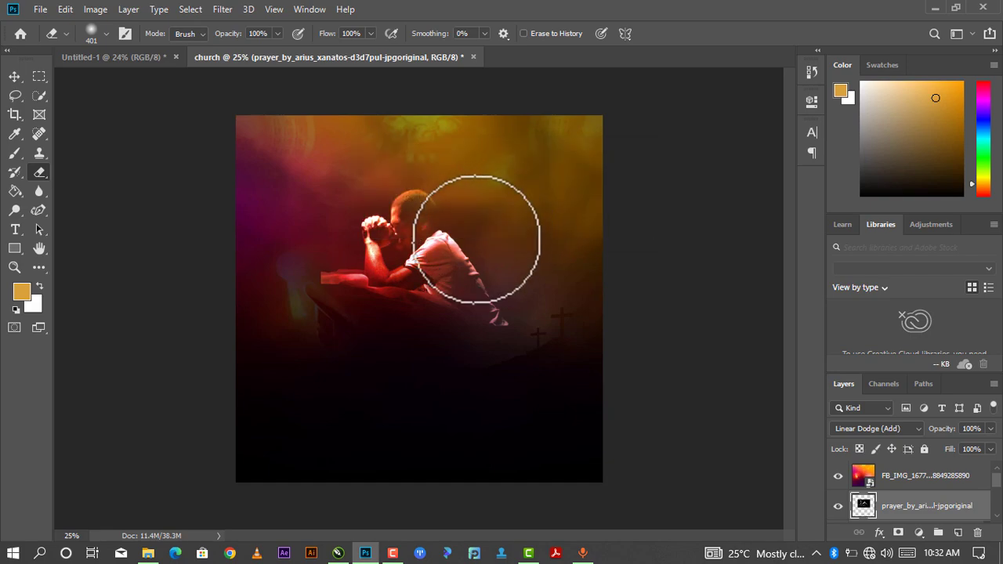
pyautogui.moveTo(296, 304); pyautogui.dragTo(255, 294)
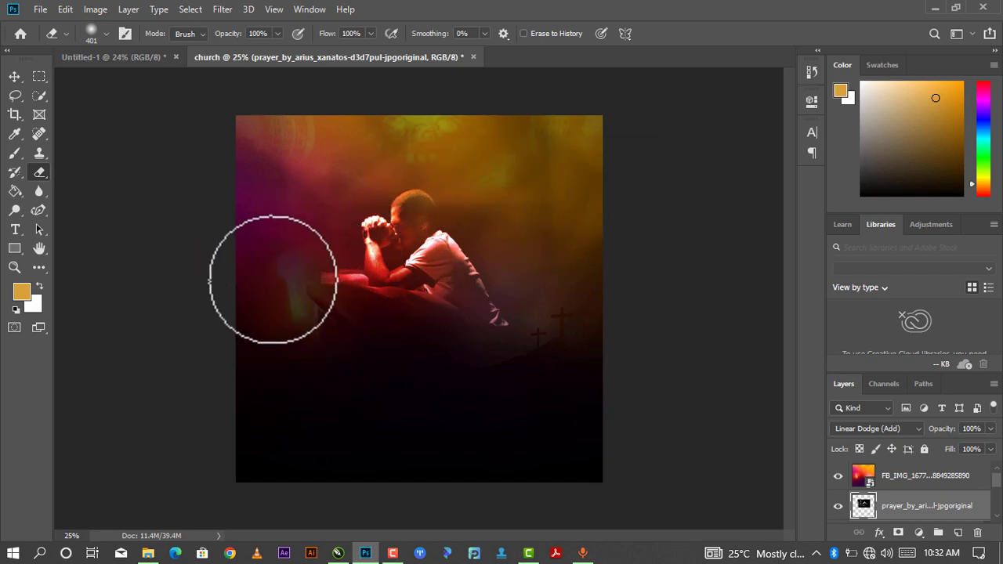
pyautogui.moveTo(426, 342)
pyautogui.mouseDown()
pyautogui.moveTo(344, 344)
pyautogui.moveTo(461, 363)
pyautogui.moveTo(534, 340)
pyautogui.moveTo(525, 334)
pyautogui.moveTo(535, 311)
pyautogui.moveTo(508, 347)
pyautogui.moveTo(546, 300)
pyautogui.moveTo(534, 310)
pyautogui.moveTo(529, 255)
pyautogui.moveTo(498, 180)
pyautogui.moveTo(427, 115)
pyautogui.moveTo(386, 116)
pyautogui.moveTo(418, 125)
pyautogui.moveTo(297, 163)
pyautogui.moveTo(313, 235)
pyautogui.moveTo(315, 316)
pyautogui.moveTo(302, 314)
pyautogui.moveTo(320, 340)
pyautogui.mouseUp()
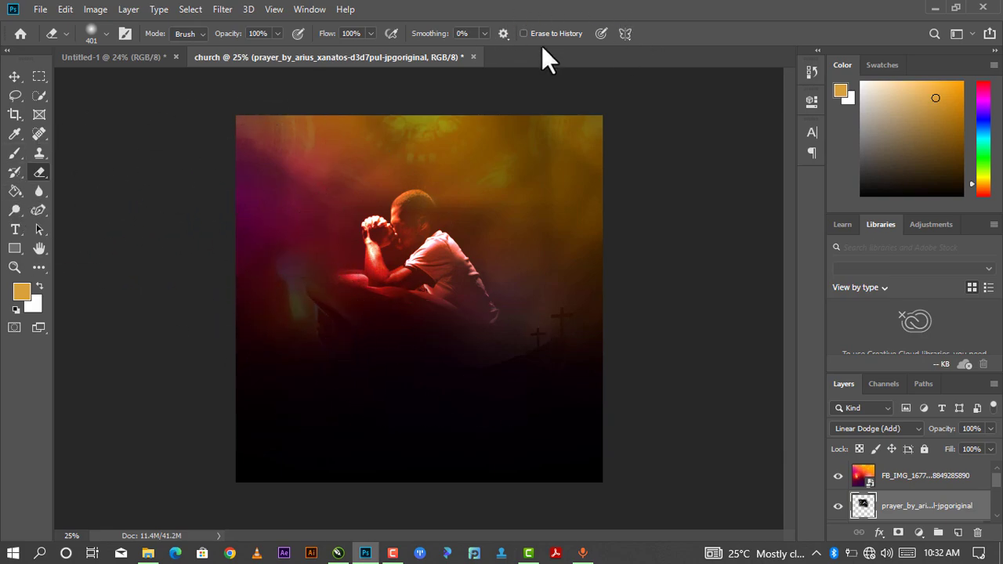
pyautogui.click(15, 76)
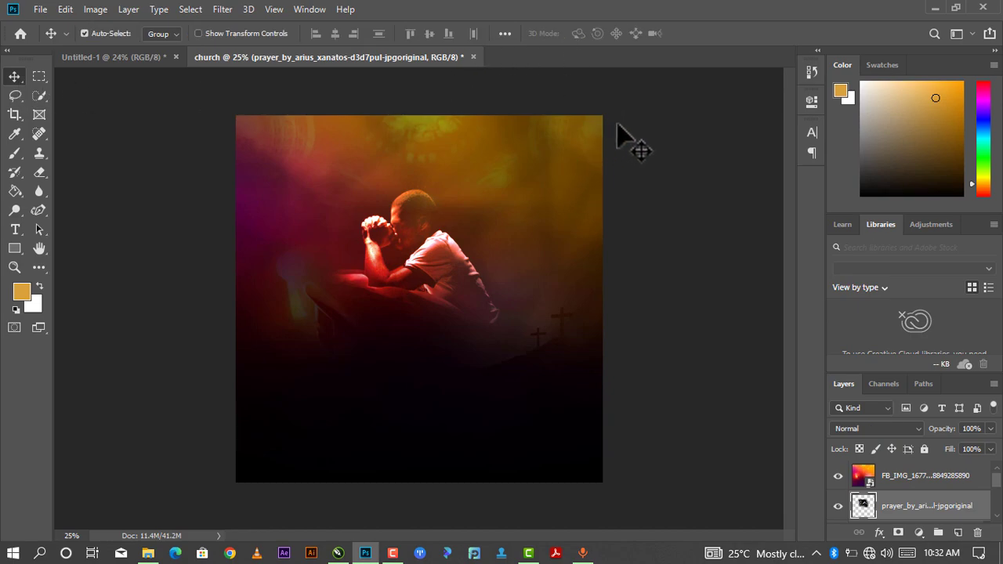
# Place the gloryhouselogo image, shrink it to about a third, and centre it near the top.
pyautogui.click(627, 138)
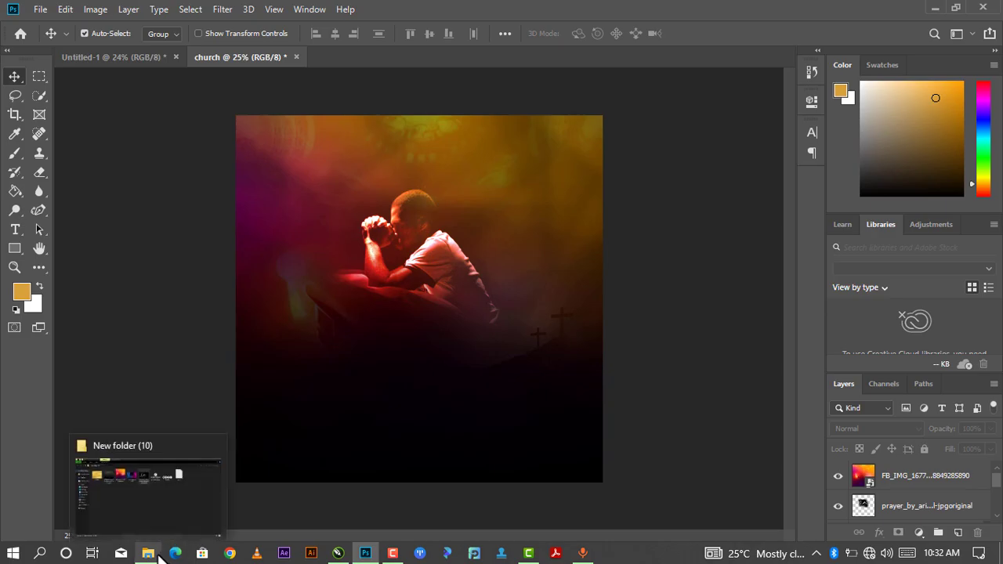
pyautogui.click(149, 554)
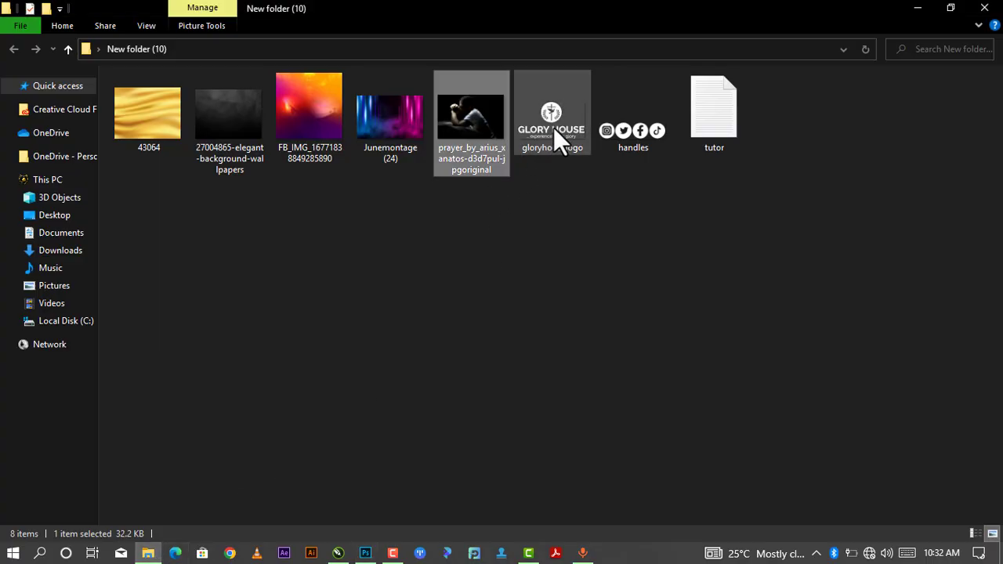
pyautogui.moveTo(553, 125); pyautogui.dragTo(560, 163)
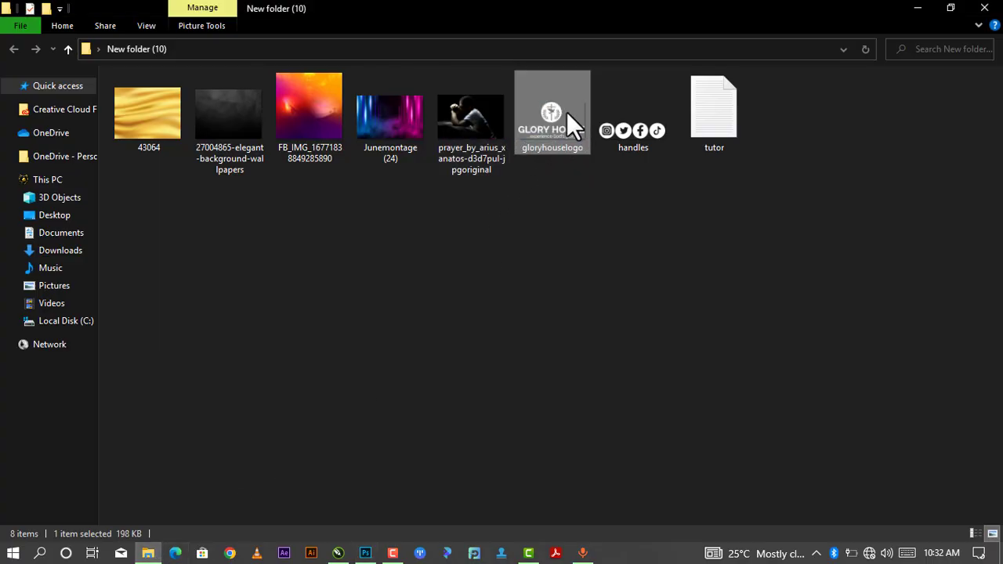
pyautogui.moveTo(558, 114)
pyautogui.mouseDown()
pyautogui.moveTo(559, 132)
pyautogui.moveTo(561, 122)
pyautogui.mouseUp()
pyautogui.moveTo(552, 115); pyautogui.dragTo(430, 227)
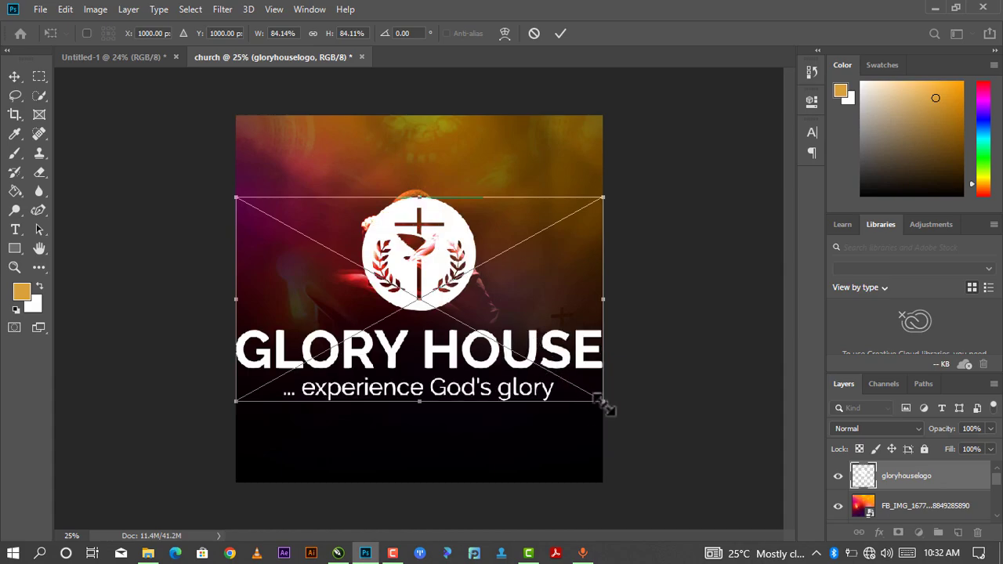
pyautogui.moveTo(604, 404); pyautogui.dragTo(449, 329)
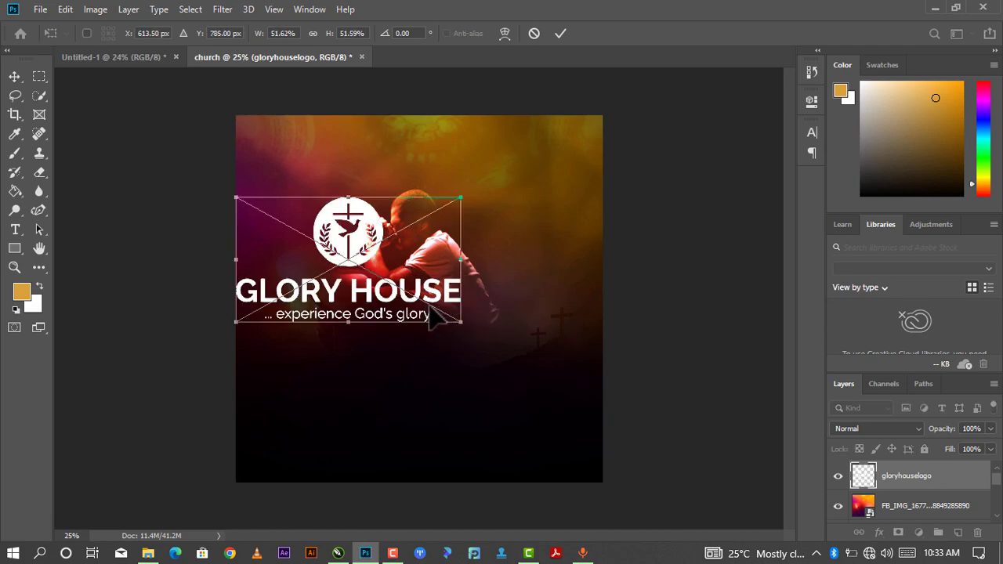
pyautogui.hotkey('ctrl', 'z')
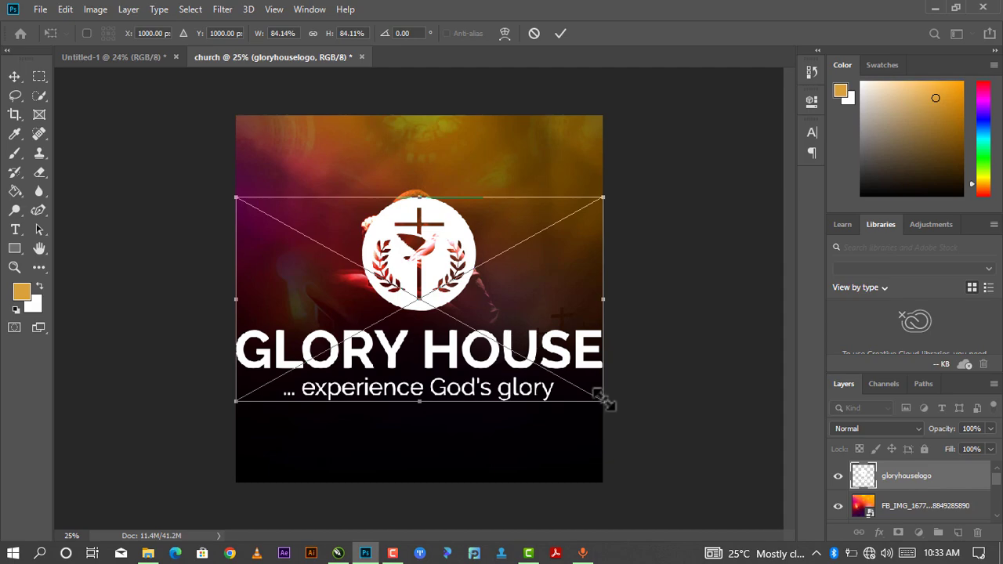
pyautogui.moveTo(602, 401); pyautogui.dragTo(421, 163)
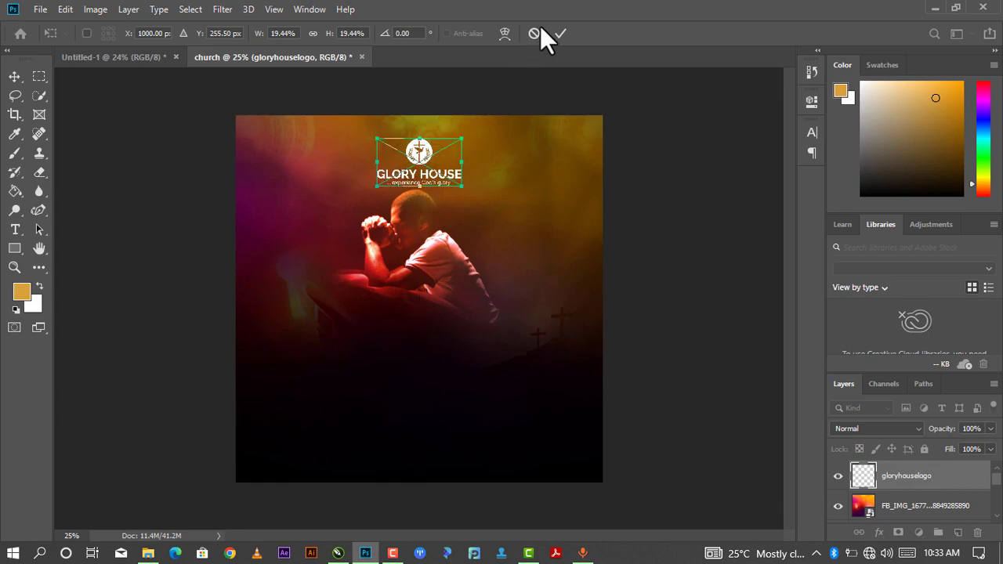
pyautogui.click(560, 33)
# Select the FB_IMG overlay layer and toggle its visibility off and on to check it.
pyautogui.click(436, 259)
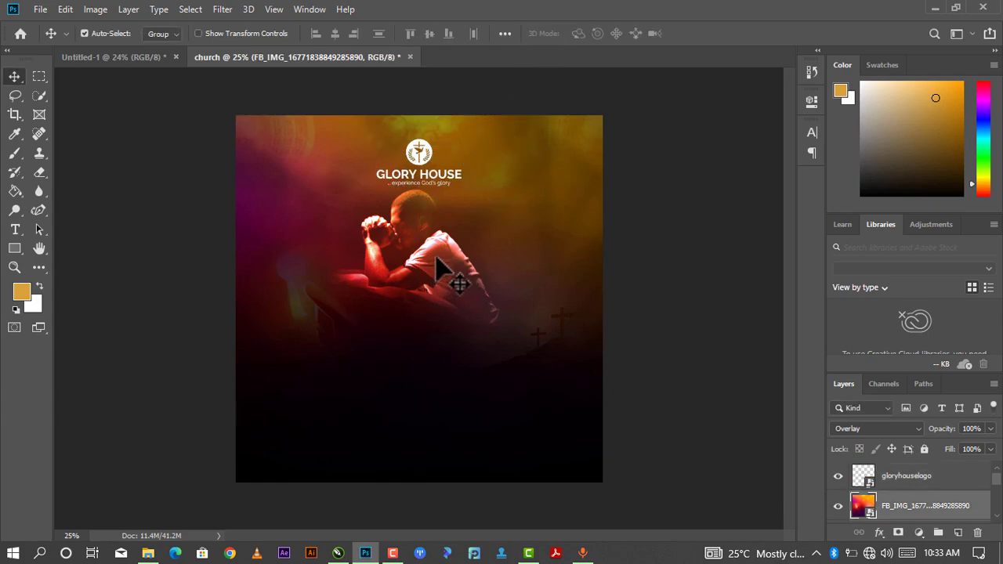
pyautogui.moveTo(436, 258)
pyautogui.mouseDown()
pyautogui.moveTo(438, 269)
pyautogui.moveTo(440, 260)
pyautogui.mouseUp()
pyautogui.scroll(-3, 877, 495)
pyautogui.click(891, 477)
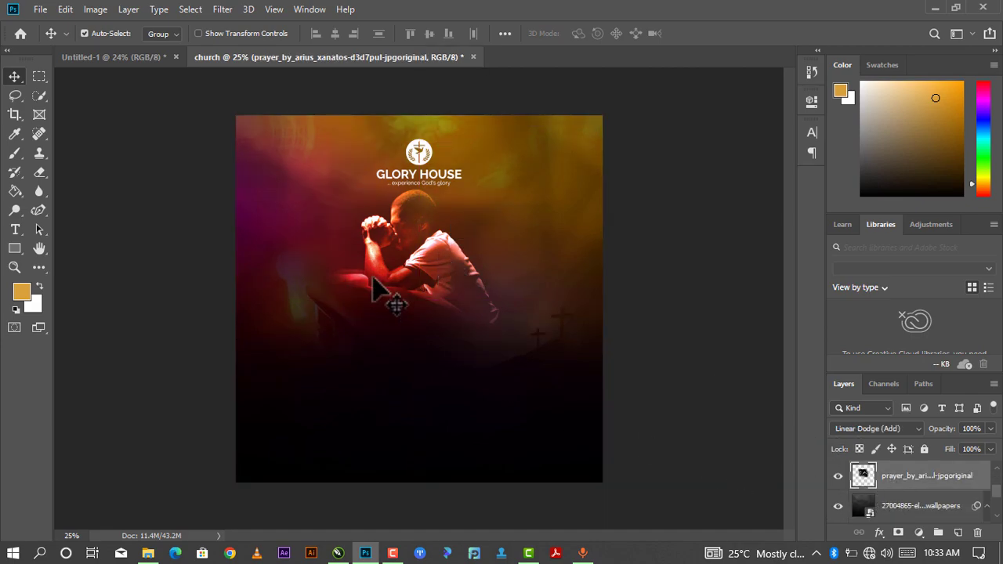
pyautogui.moveTo(423, 270)
pyautogui.mouseDown()
pyautogui.moveTo(430, 282)
pyautogui.moveTo(430, 273)
pyautogui.mouseUp()
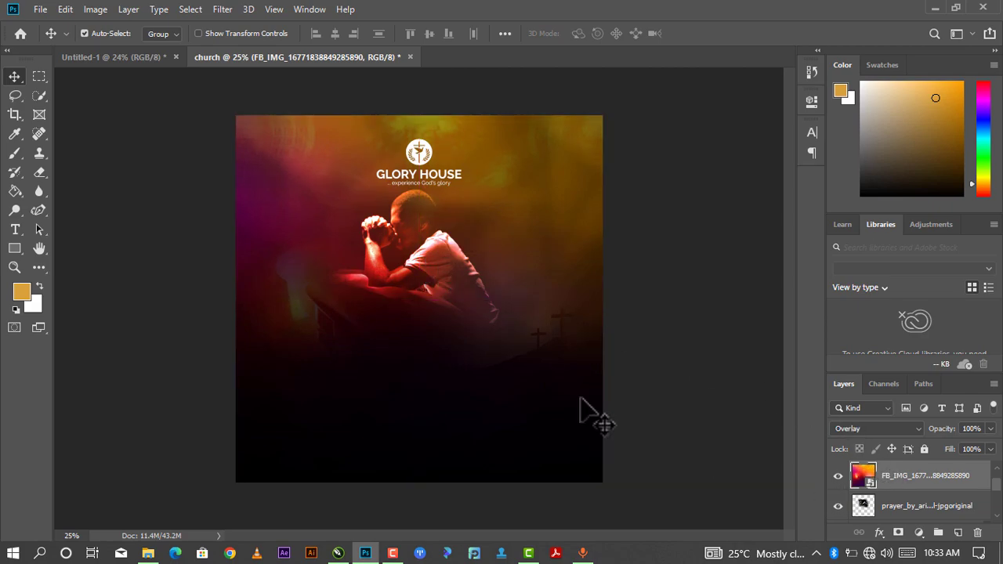
pyautogui.scroll(-2, 901, 505)
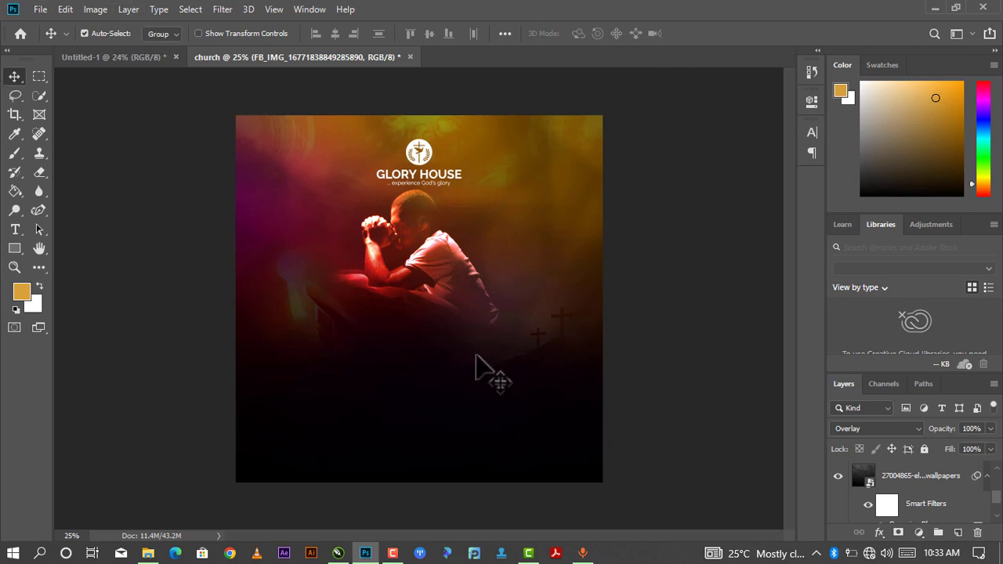
pyautogui.scroll(-2, 889, 490)
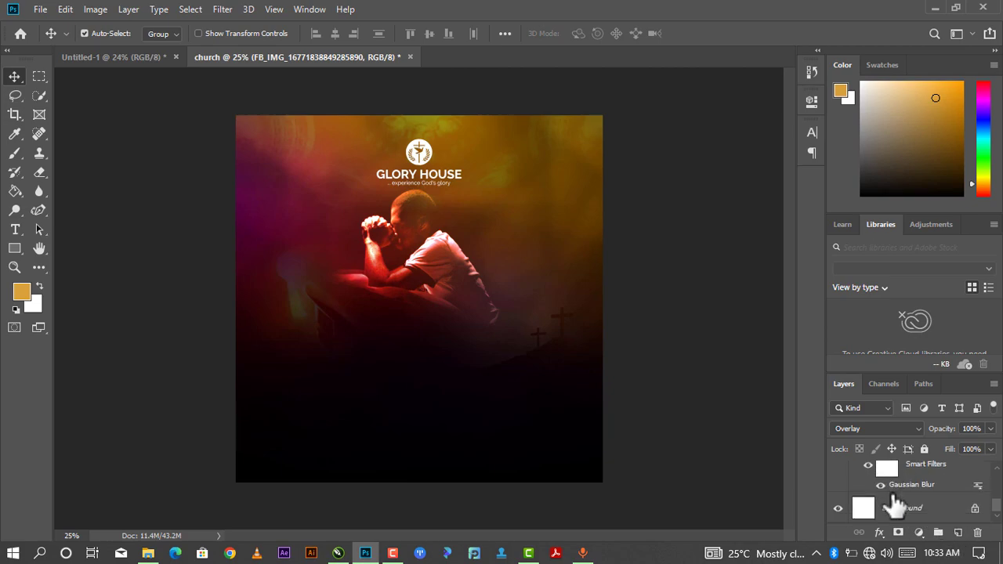
pyautogui.scroll(2, 890, 510)
pyautogui.click(831, 487)
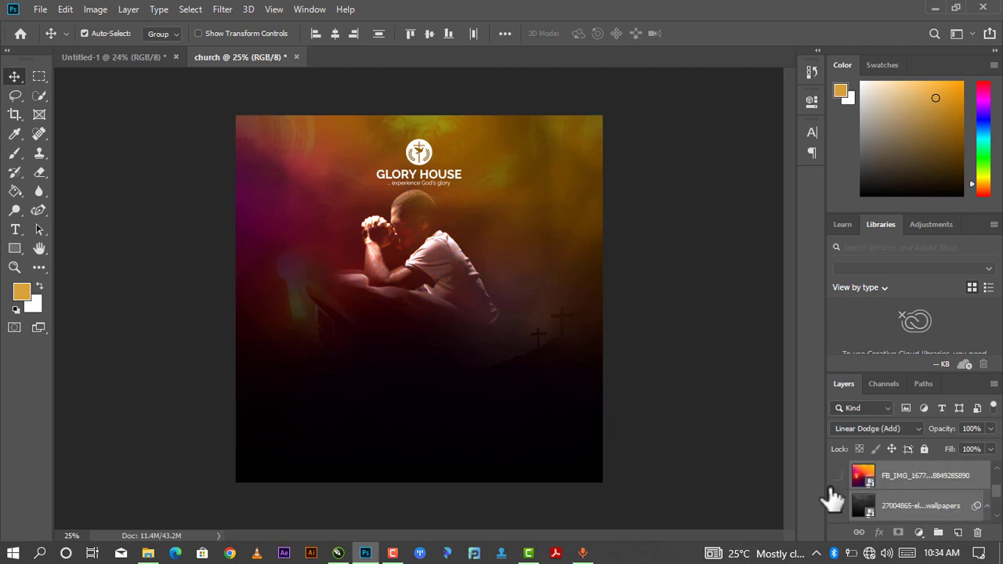
pyautogui.click(837, 476)
# Group the wallpaper and FB_IMG layers into Group 1 and nudge the praying man slightly lower.
pyautogui.click(890, 507)
pyautogui.click(890, 507)
pyautogui.scroll(1, 900, 497)
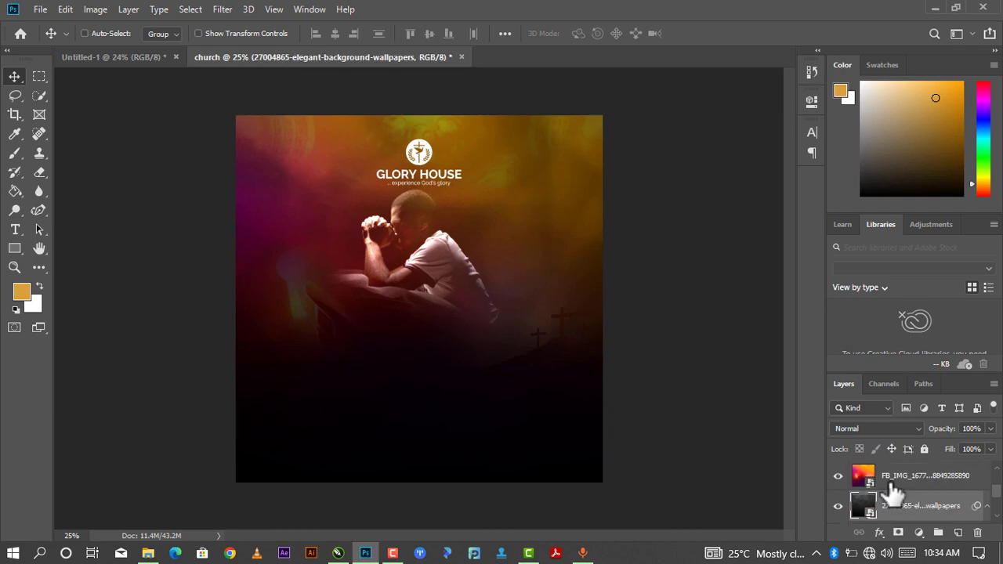
pyautogui.keyDown('ctrl'); pyautogui.click(888, 481); pyautogui.keyUp('ctrl')
pyautogui.hotkey('ctrl', 'g')
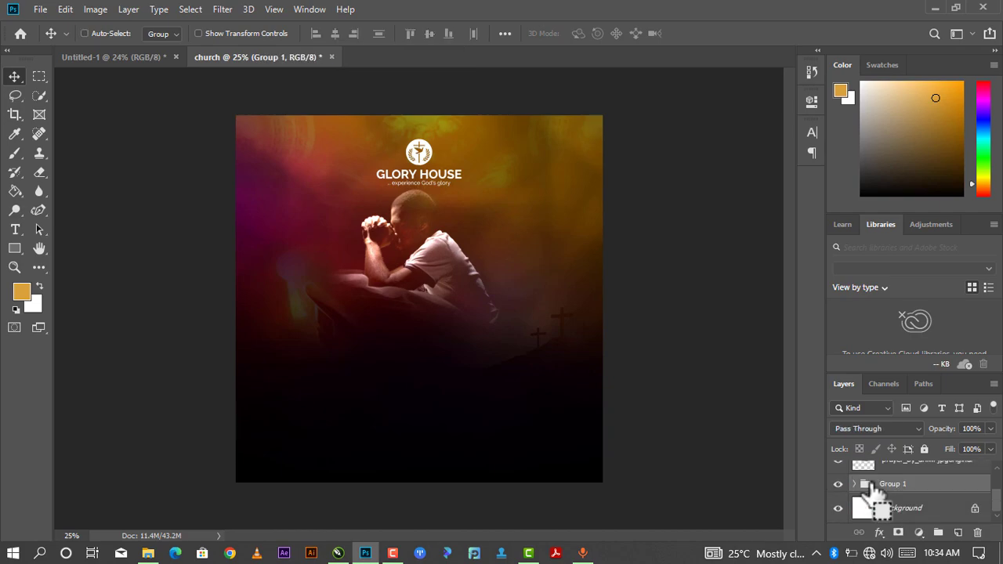
pyautogui.scroll(1, 862, 501)
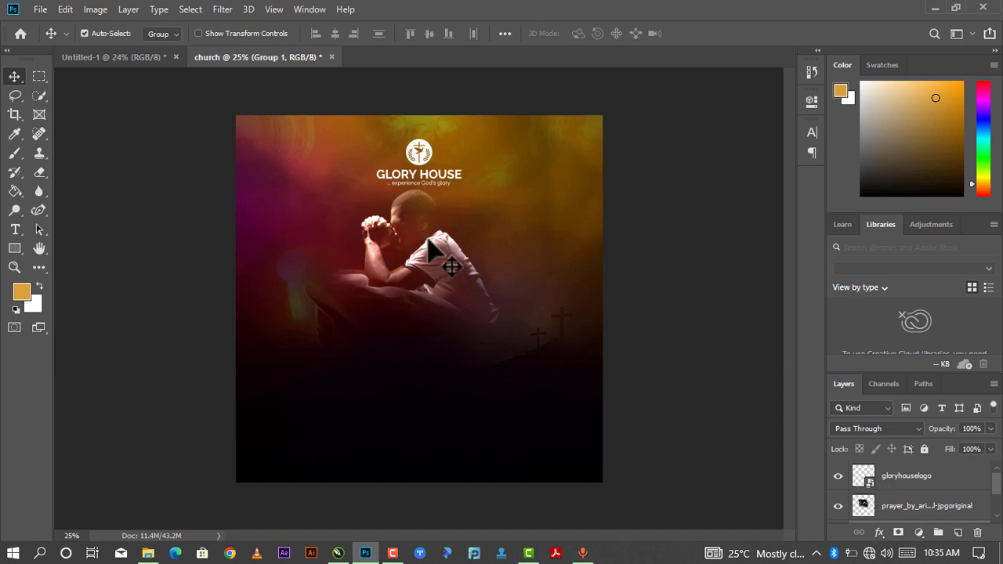
pyautogui.moveTo(427, 252); pyautogui.dragTo(437, 273)
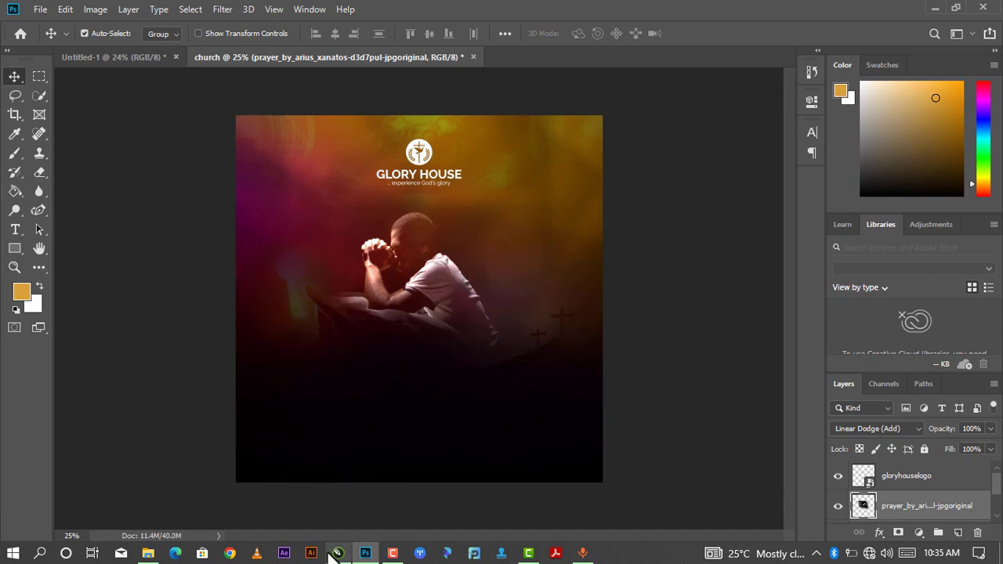
# Open the tutor notes file in Notepad and copy the word 'Presents'.
pyautogui.click(148, 553)
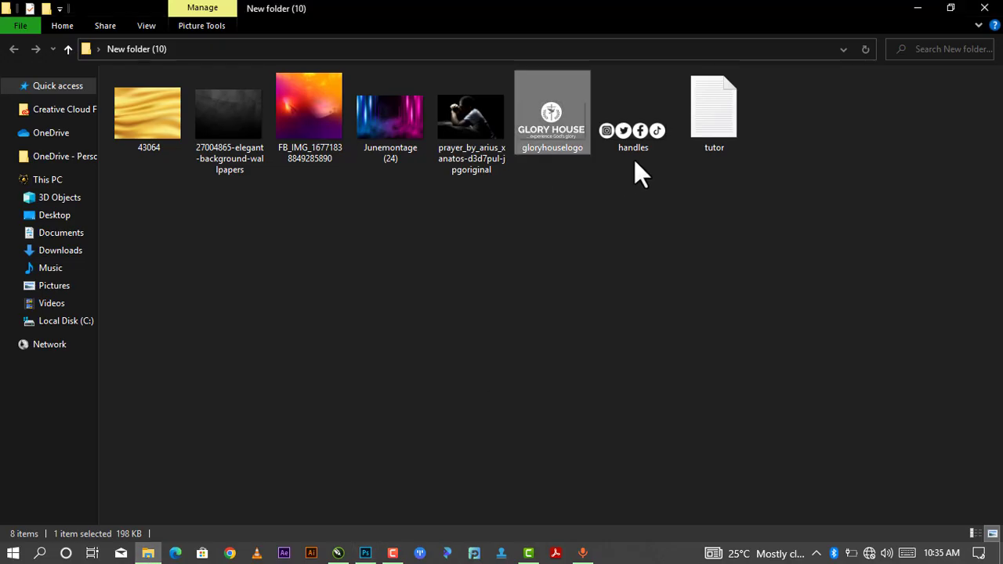
pyautogui.click(701, 134)
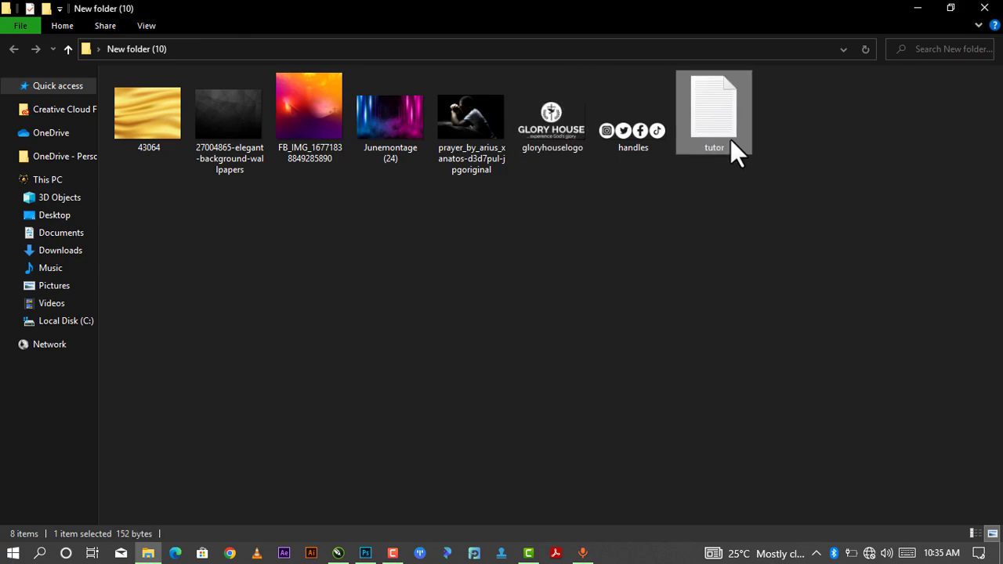
pyautogui.doubleClick(711, 127)
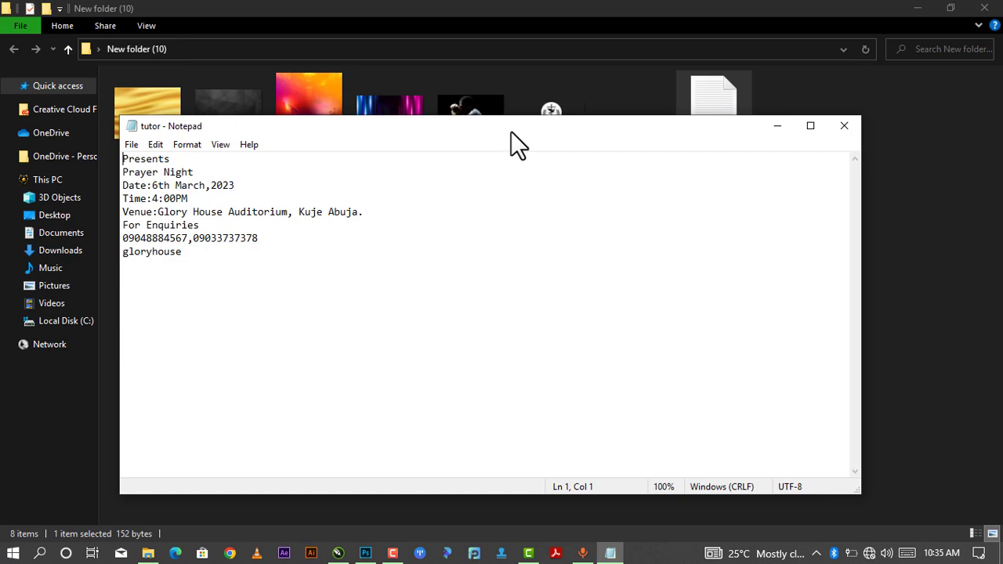
pyautogui.moveTo(511, 131); pyautogui.dragTo(561, 107)
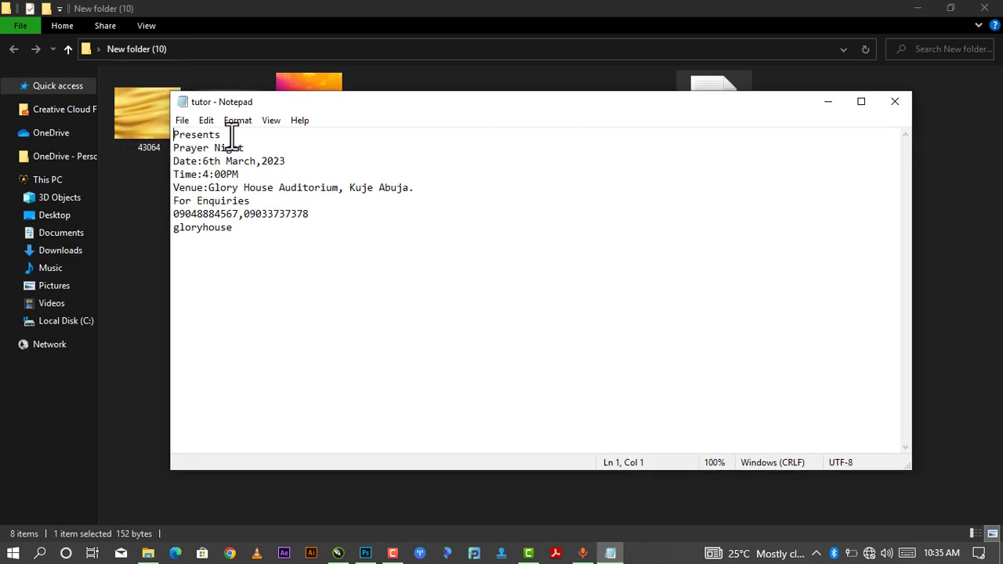
pyautogui.moveTo(232, 137); pyautogui.dragTo(180, 125)
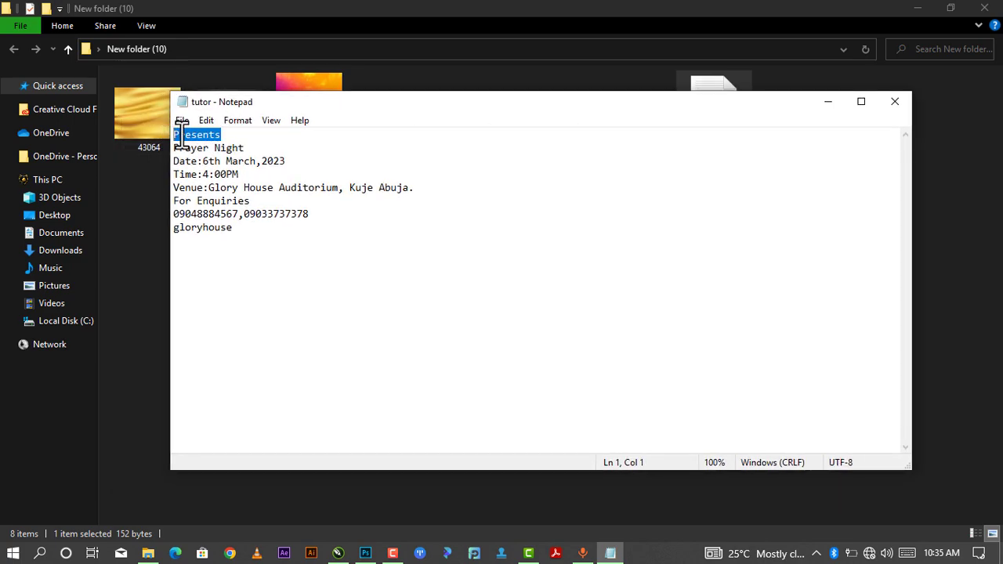
pyautogui.rightClick(180, 134)
pyautogui.click(218, 180)
# Add a gold 'Presents' text layer (Montserrat SemiBold 12 pt) above-left of the praying man and view its properties.
pyautogui.moveTo(365, 553)
pyautogui.click(372, 481)
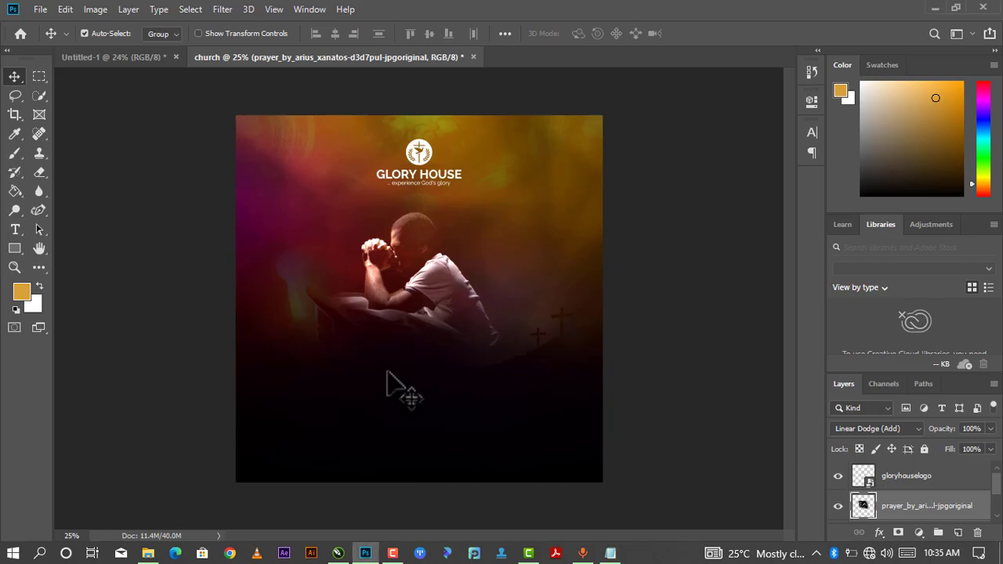
pyautogui.click(15, 230)
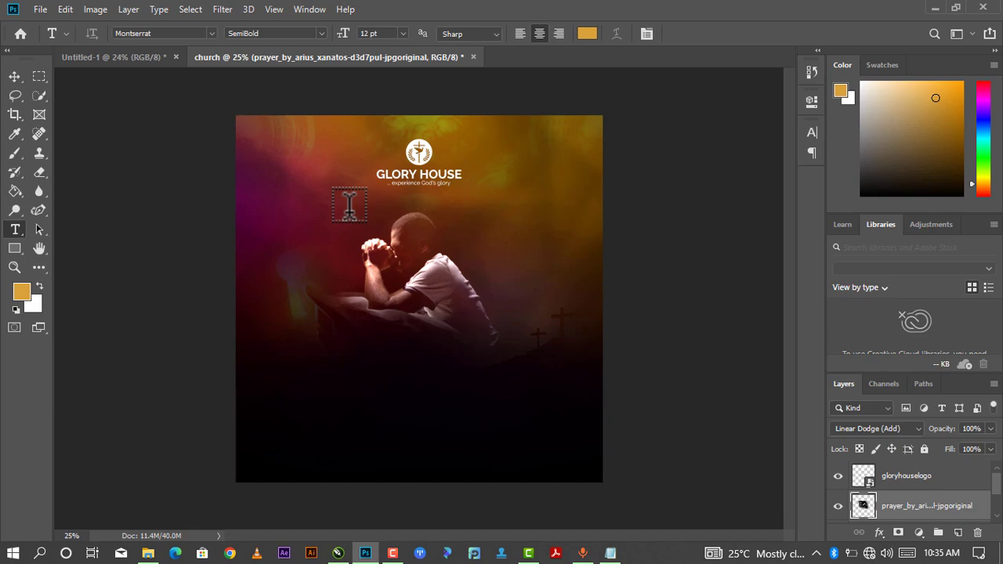
pyautogui.click(355, 210)
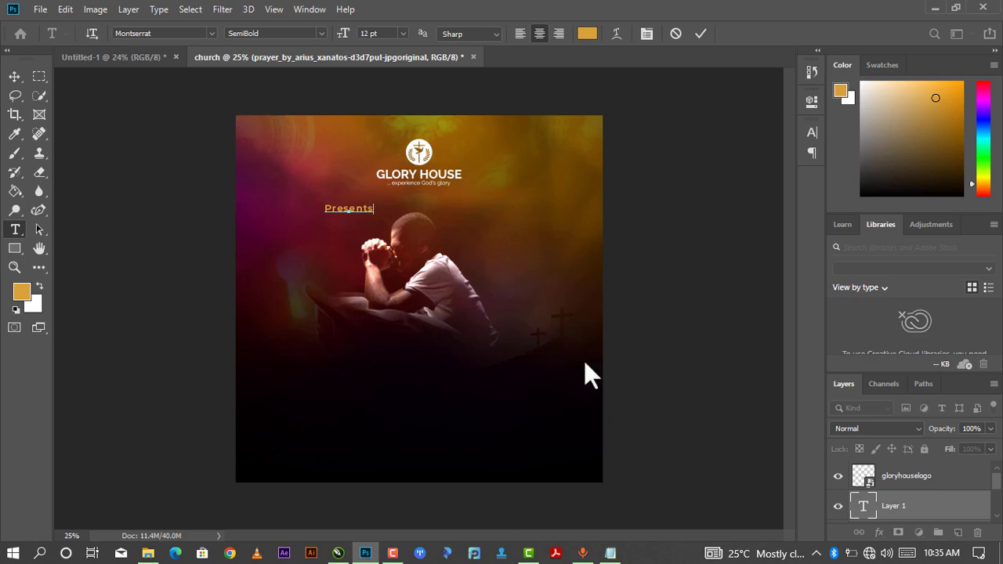
pyautogui.click(862, 508)
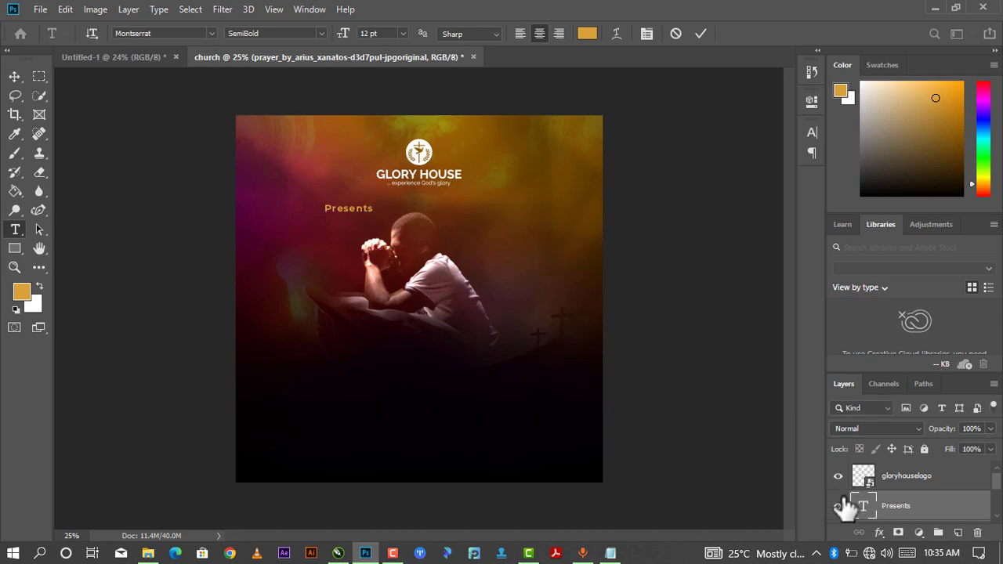
pyautogui.doubleClick(862, 508)
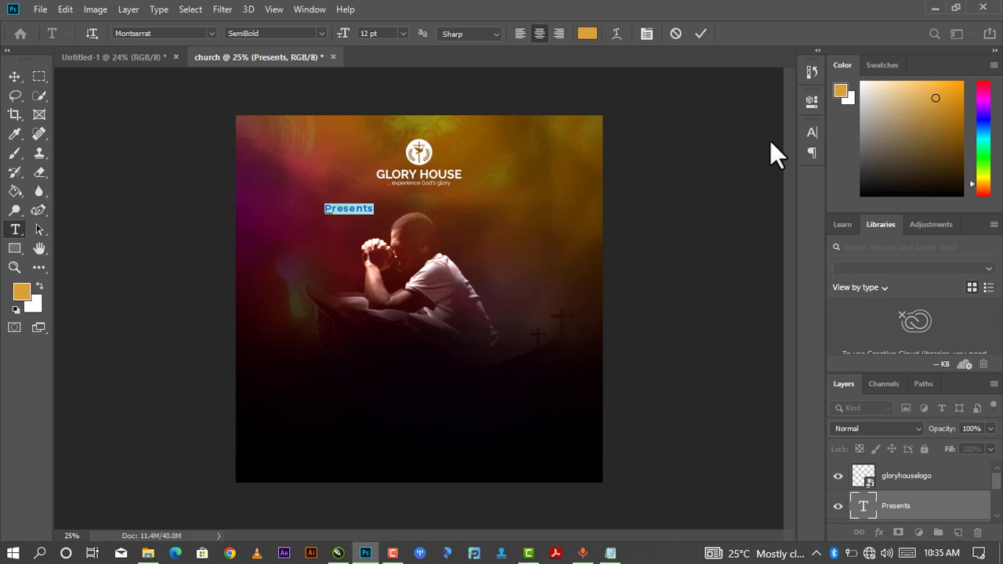
pyautogui.click(812, 102)
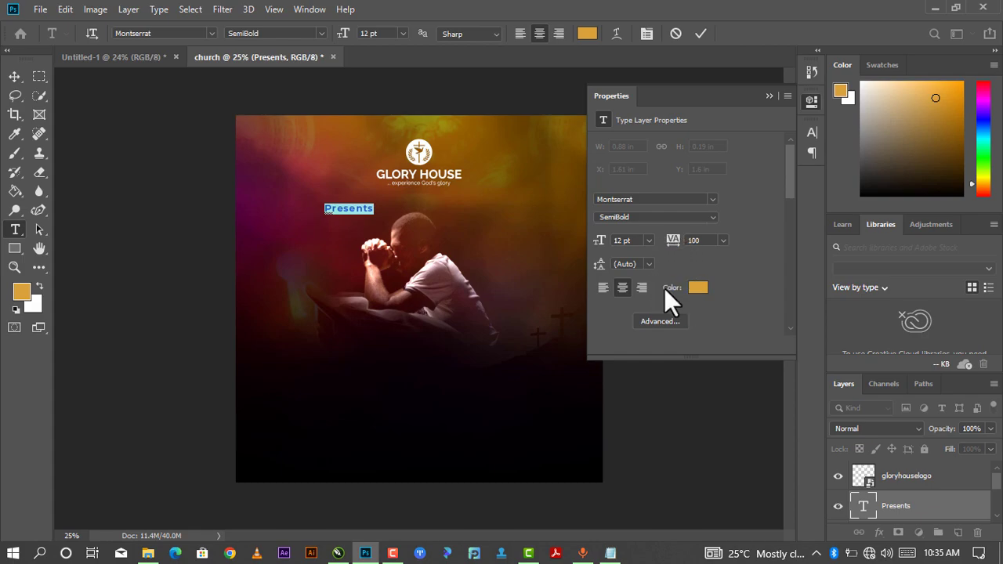
# Make the Presents text near-black (#0f0c08) with 260 letter spacing and commit the edit.
pyautogui.click(697, 289)
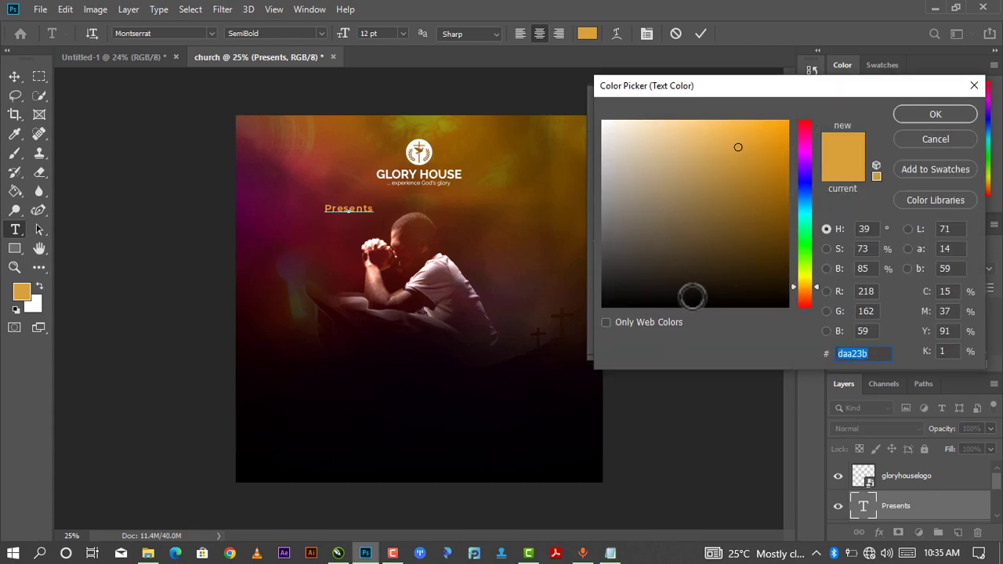
pyautogui.click(693, 297)
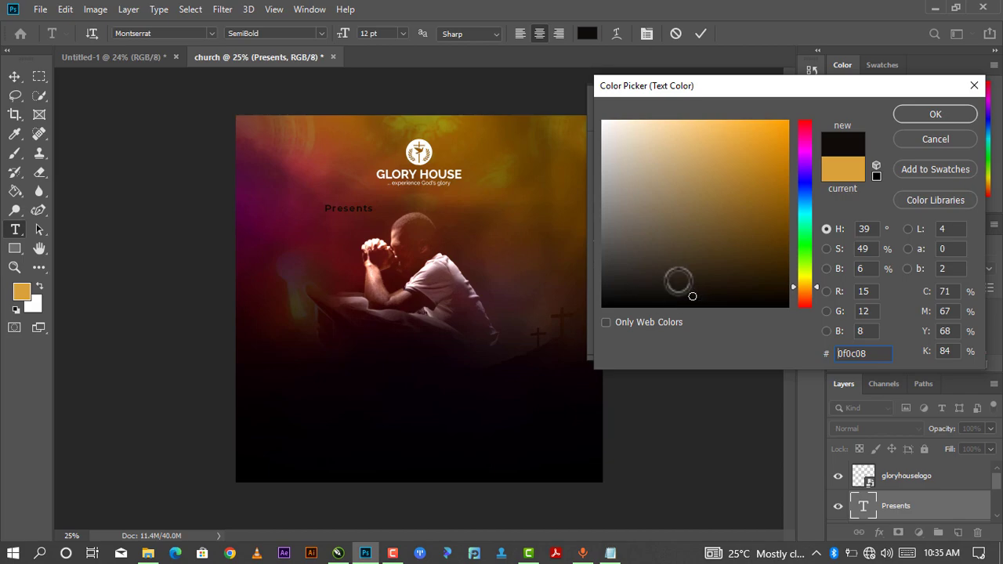
pyautogui.click(940, 111)
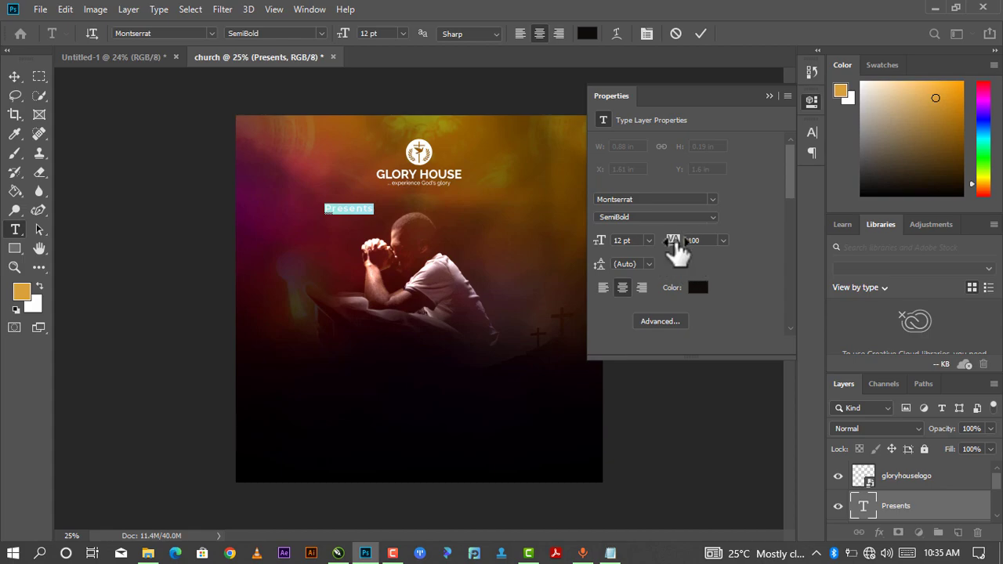
pyautogui.moveTo(676, 244); pyautogui.dragTo(684, 246)
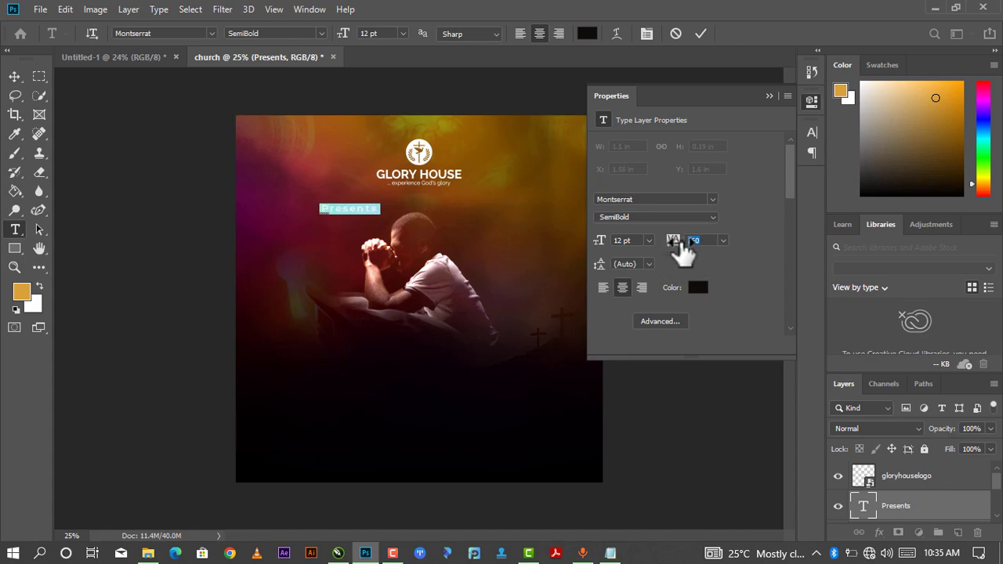
pyautogui.click(769, 95)
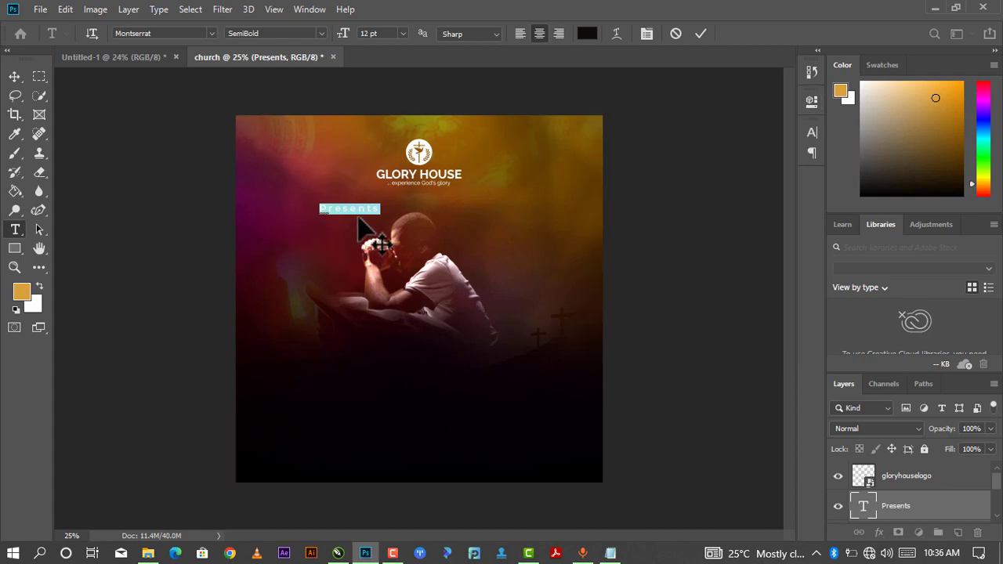
pyautogui.click(701, 33)
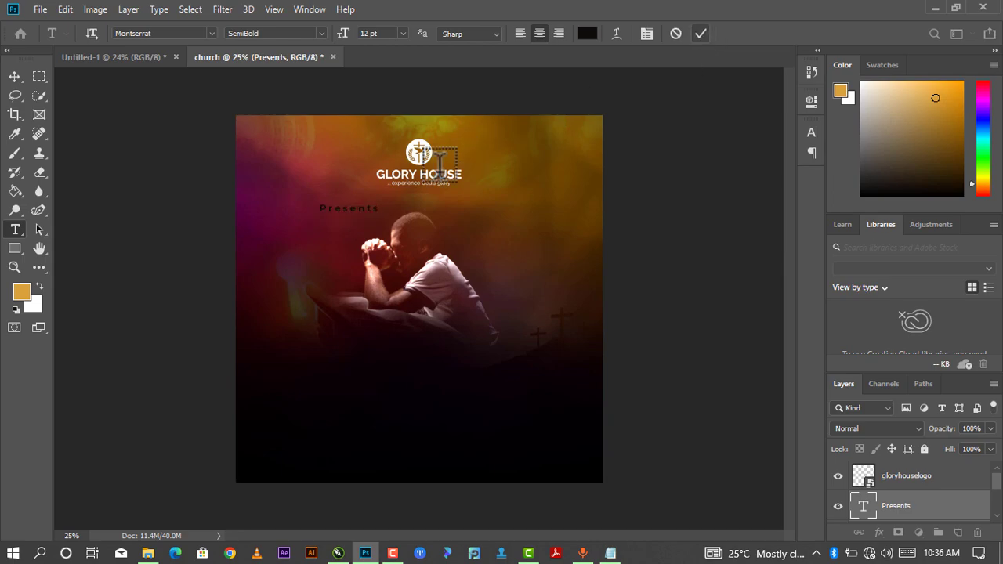
# Move Presents so it sits centred just below the GLORY HOUSE logo.
pyautogui.click(368, 205)
pyautogui.click(12, 78)
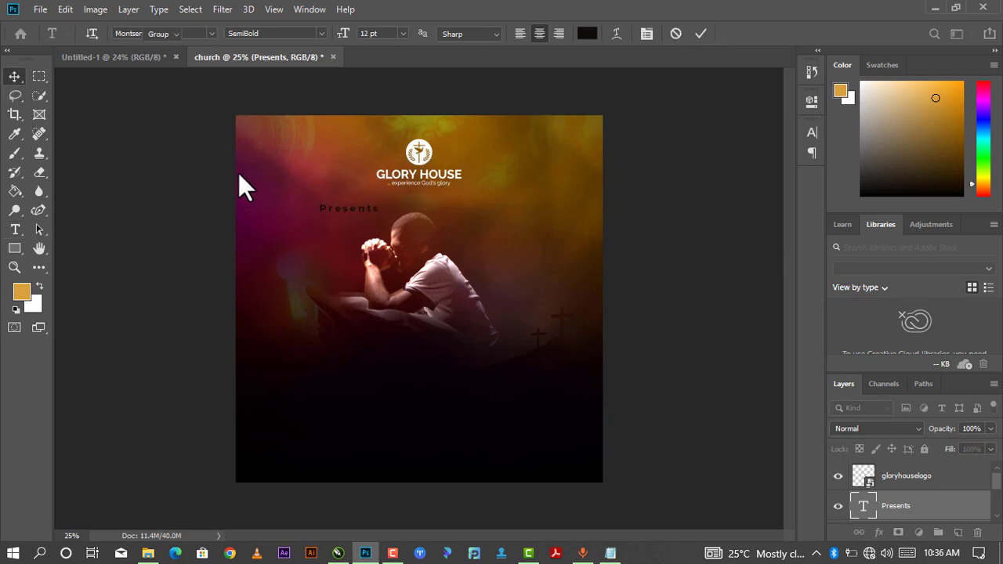
pyautogui.moveTo(339, 219); pyautogui.dragTo(409, 198)
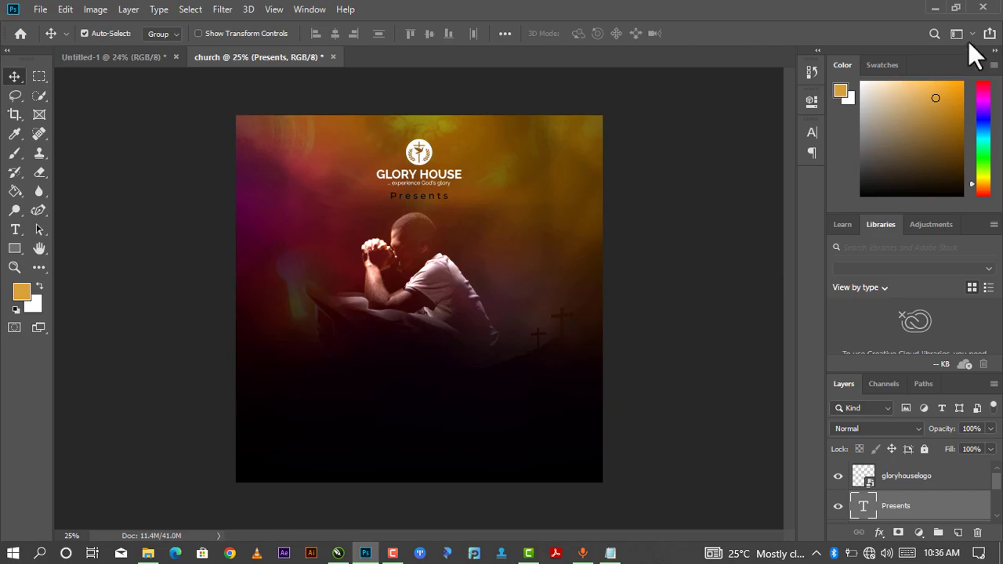
# Copy the word 'Prayer' from line 2 of the Notepad notes and return to Photoshop.
pyautogui.click(935, 5)
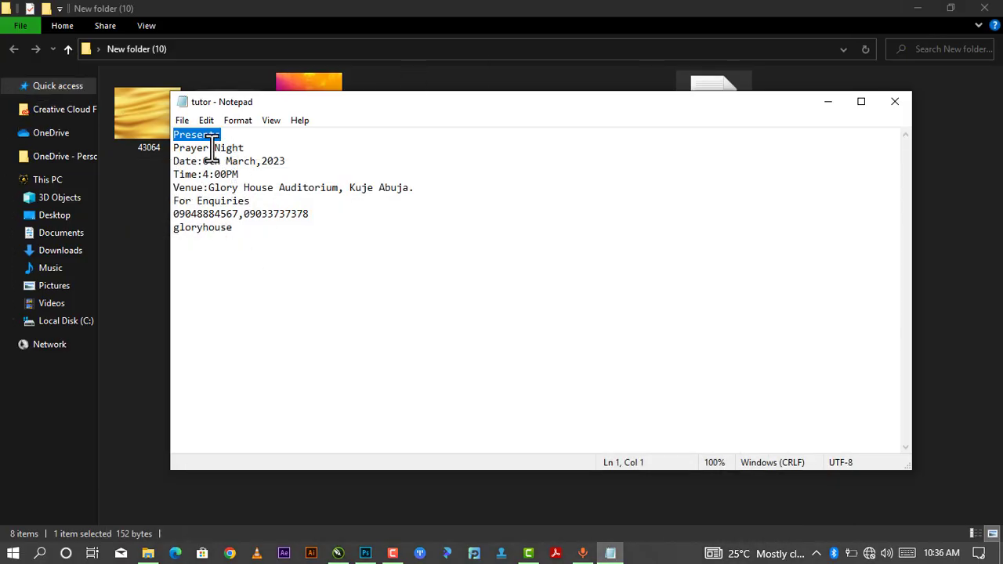
pyautogui.moveTo(211, 148); pyautogui.dragTo(158, 148)
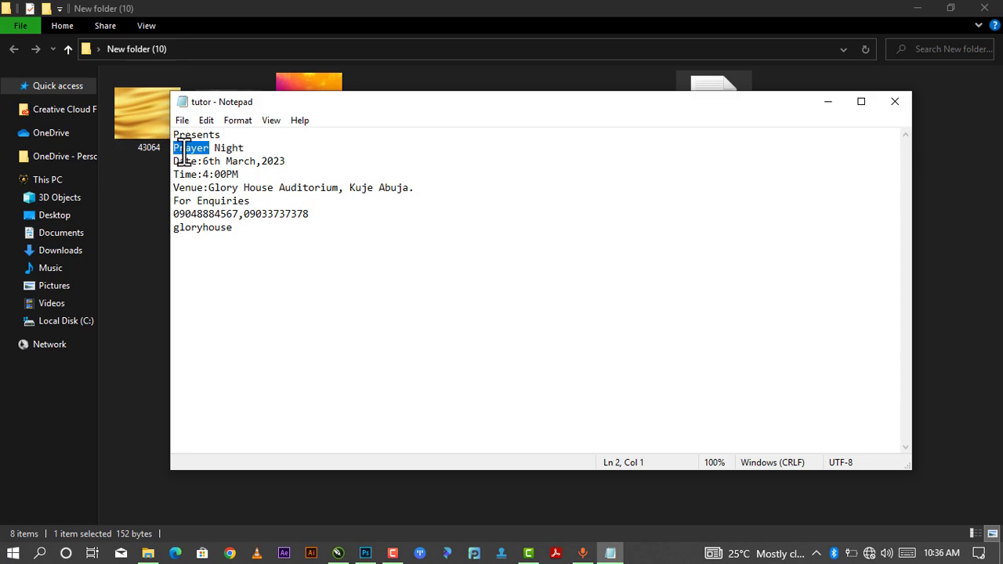
pyautogui.rightClick(180, 150)
pyautogui.click(201, 194)
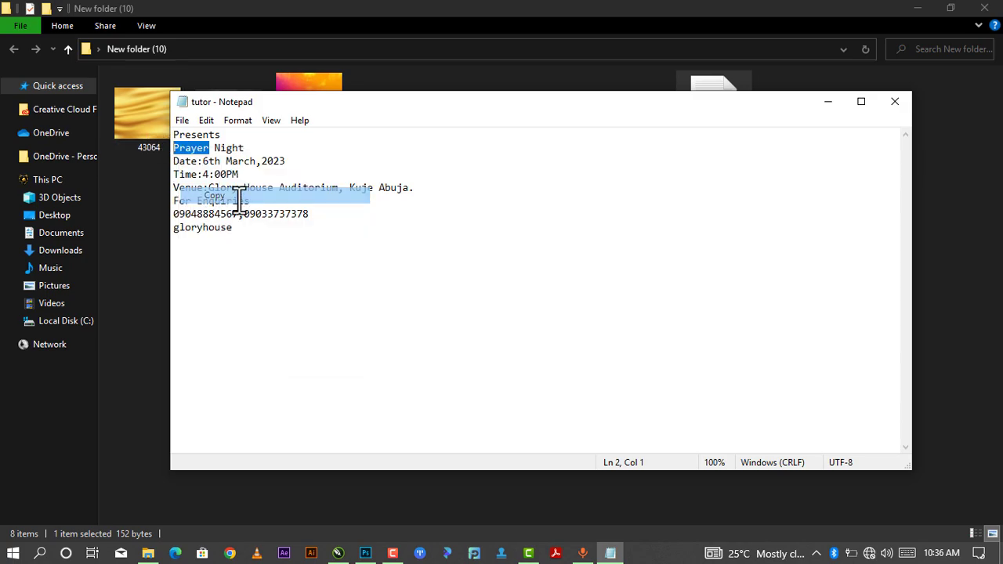
pyautogui.click(365, 553)
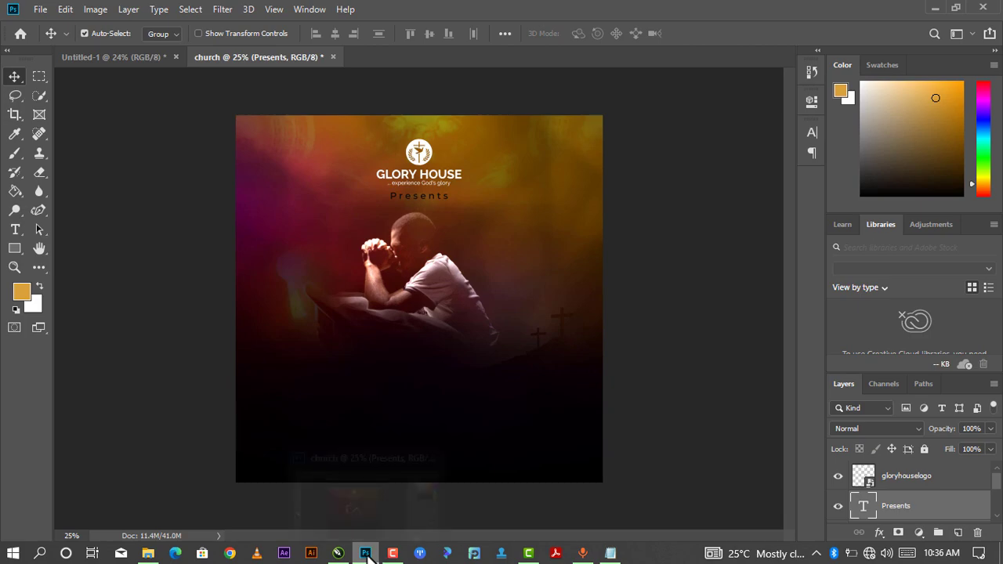
# Type 'Prayer' as a new text line beside the praying man's hands and select it for editing.
pyautogui.click(14, 230)
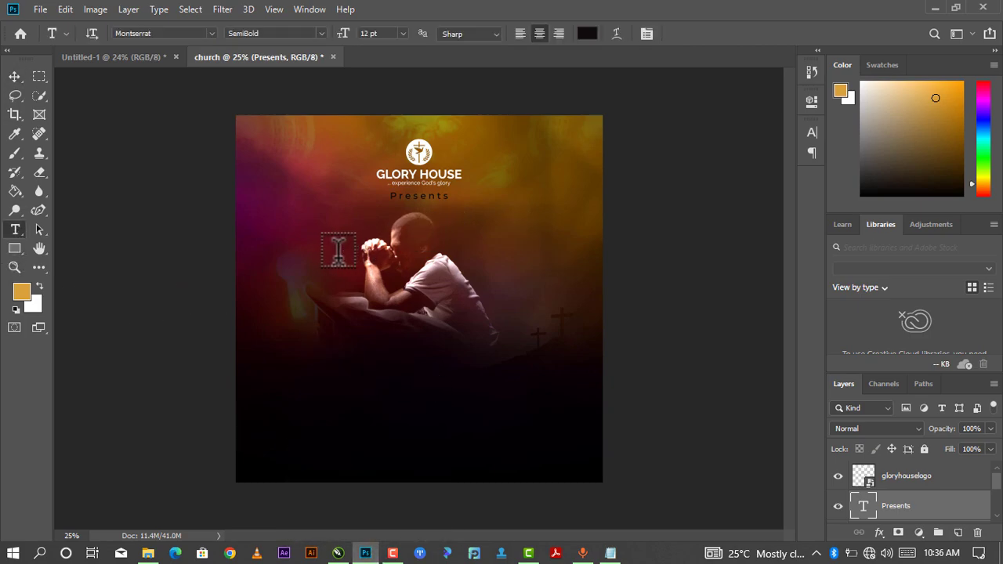
pyautogui.click(336, 251)
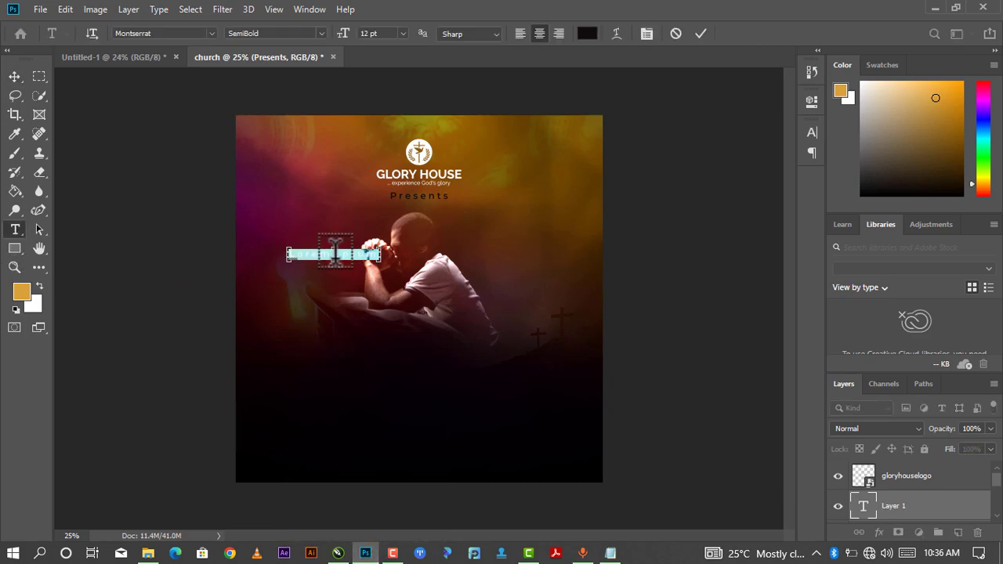
pyautogui.write('Prayer')
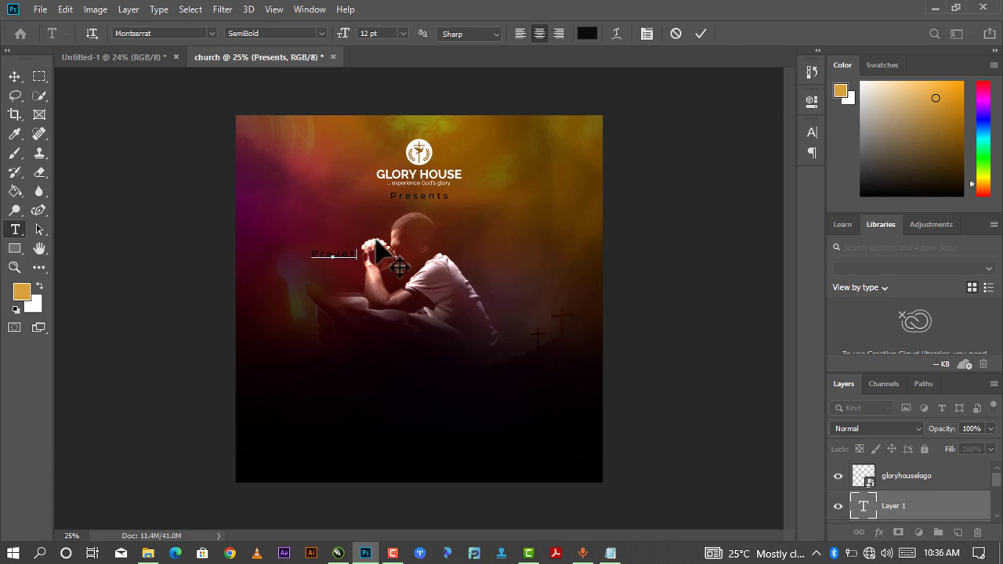
pyautogui.click(16, 76)
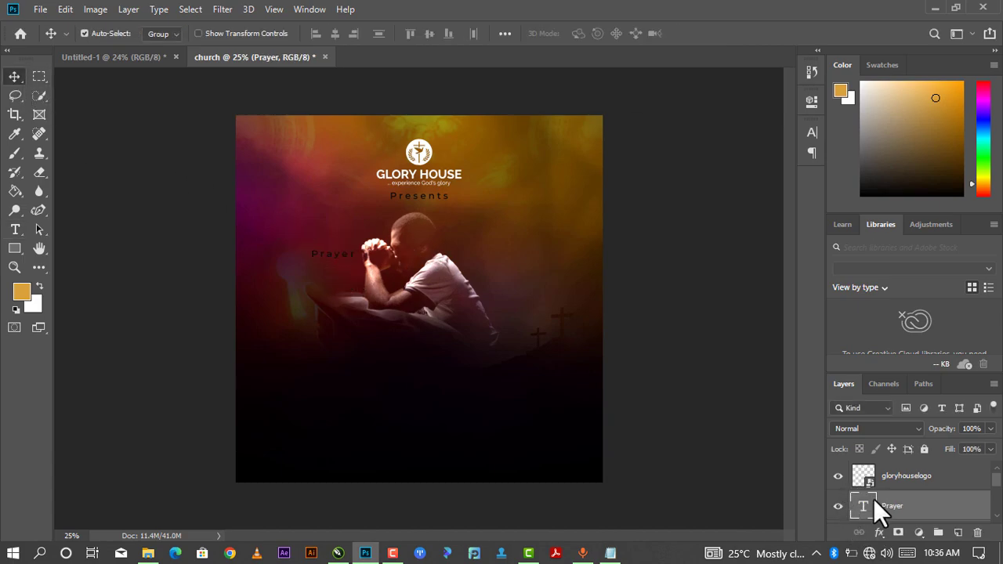
pyautogui.doubleClick(862, 508)
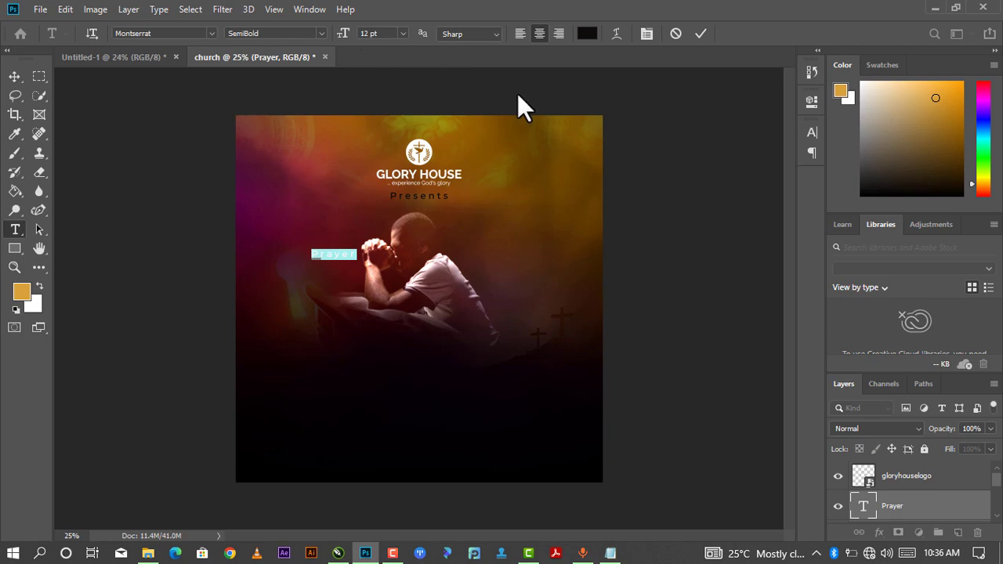
# Set the Prayer text to Black weight, keeping its 260 tracking.
pyautogui.click(810, 103)
pyautogui.click(674, 241)
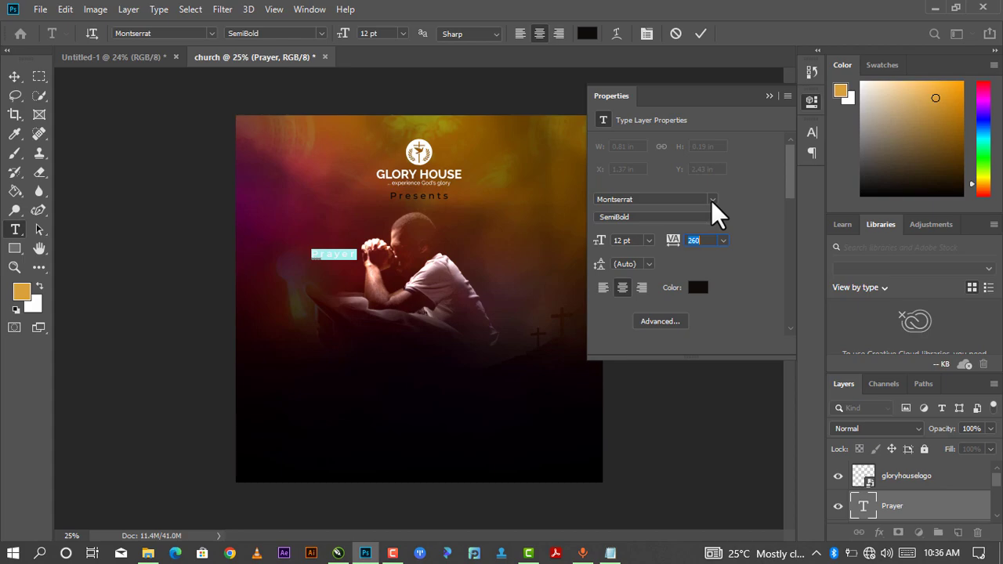
pyautogui.click(710, 199)
pyautogui.click(711, 199)
pyautogui.click(713, 217)
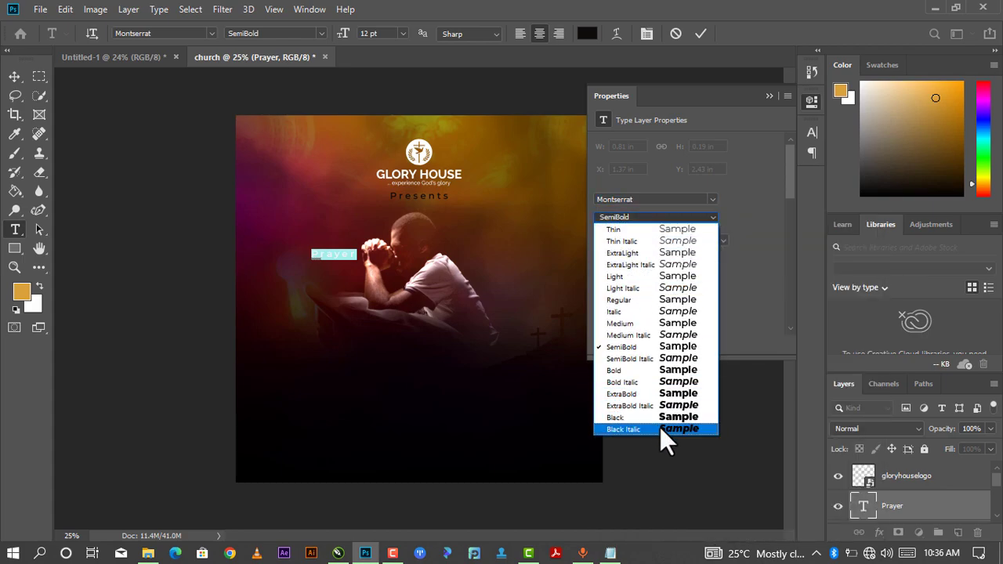
pyautogui.click(665, 417)
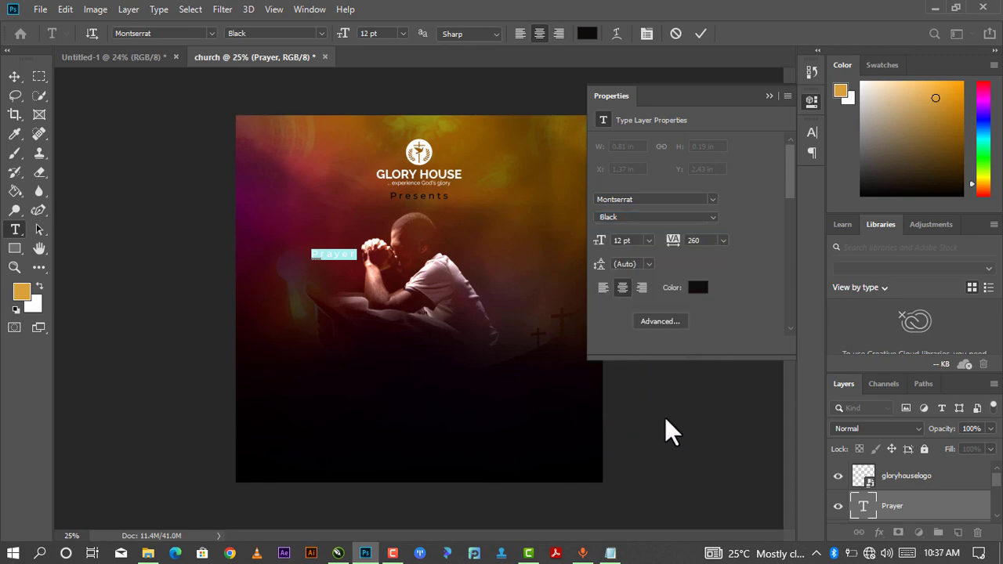
pyautogui.click(768, 95)
# Confirm Montserrat as the font in the character settings and commit the Prayer text.
pyautogui.hotkey('ctrl', 't')
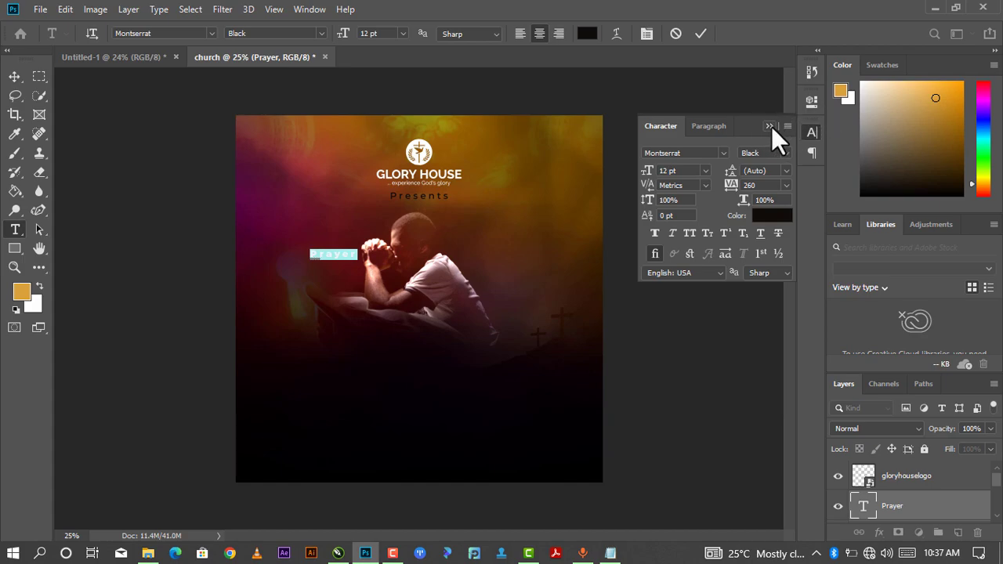
pyautogui.click(771, 126)
pyautogui.click(810, 101)
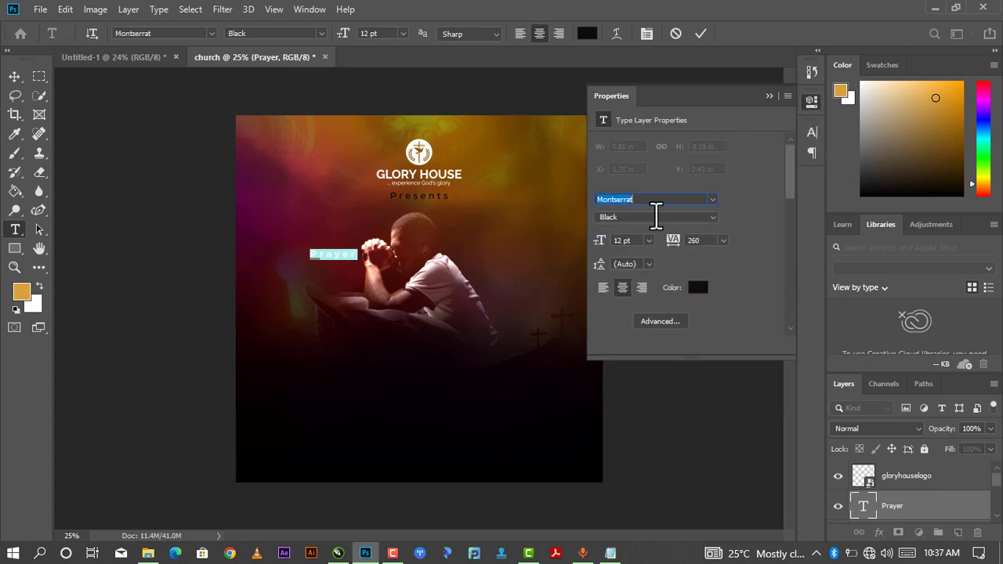
pyautogui.click(771, 93)
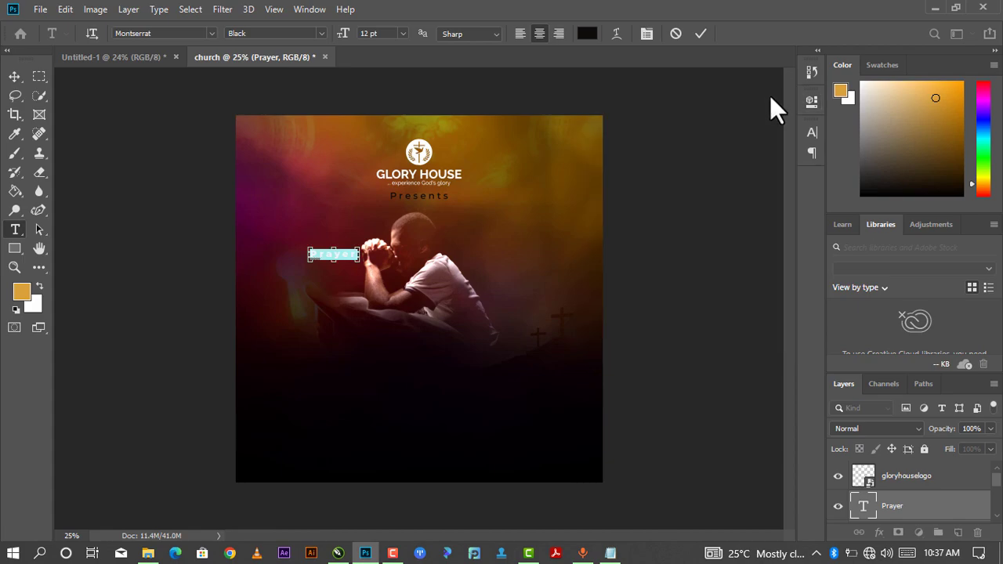
pyautogui.hotkey('ctrl', 't')
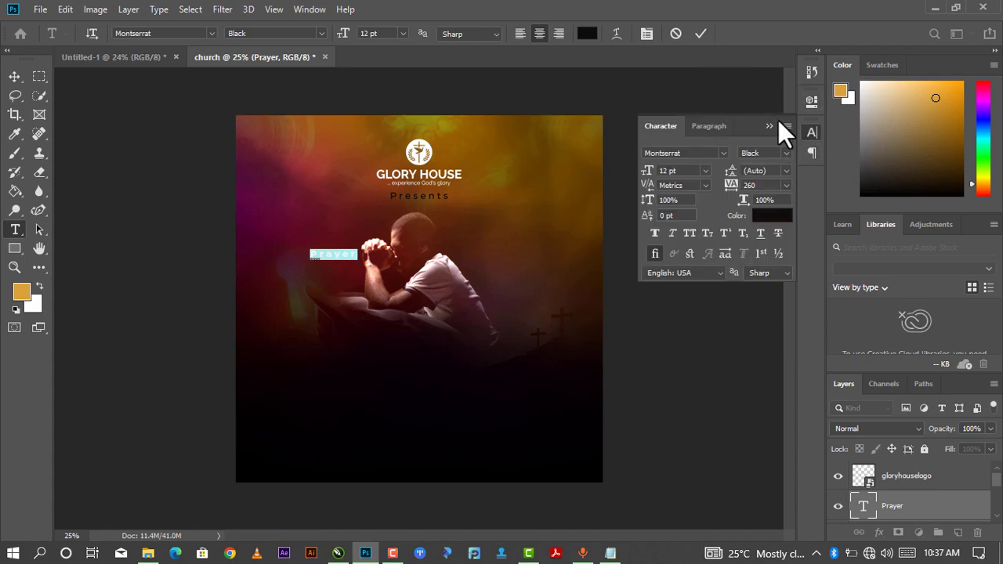
pyautogui.click(771, 124)
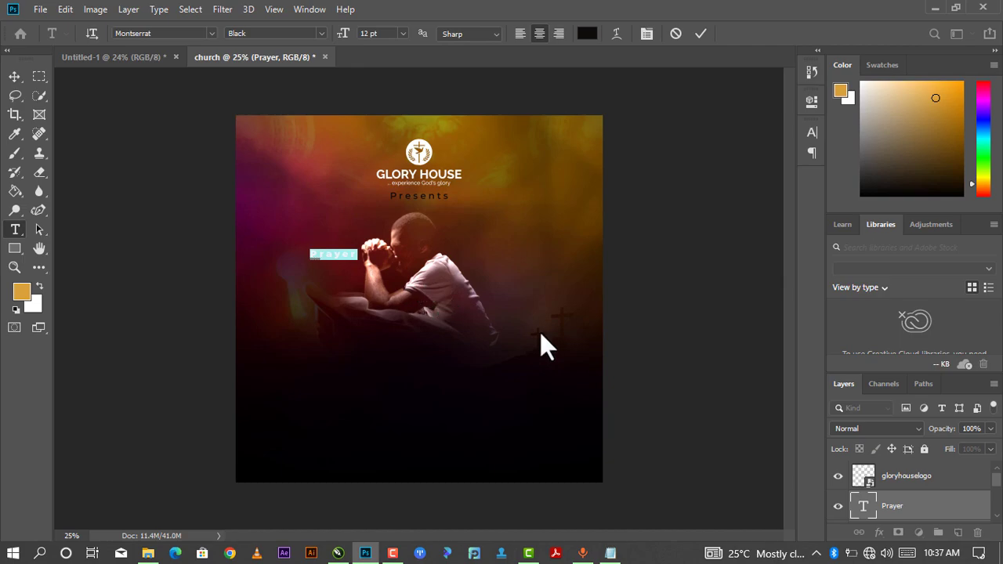
pyautogui.click(871, 508)
# Enlarge Prayer to about 561% and move it down below the praying man.
pyautogui.press('v')
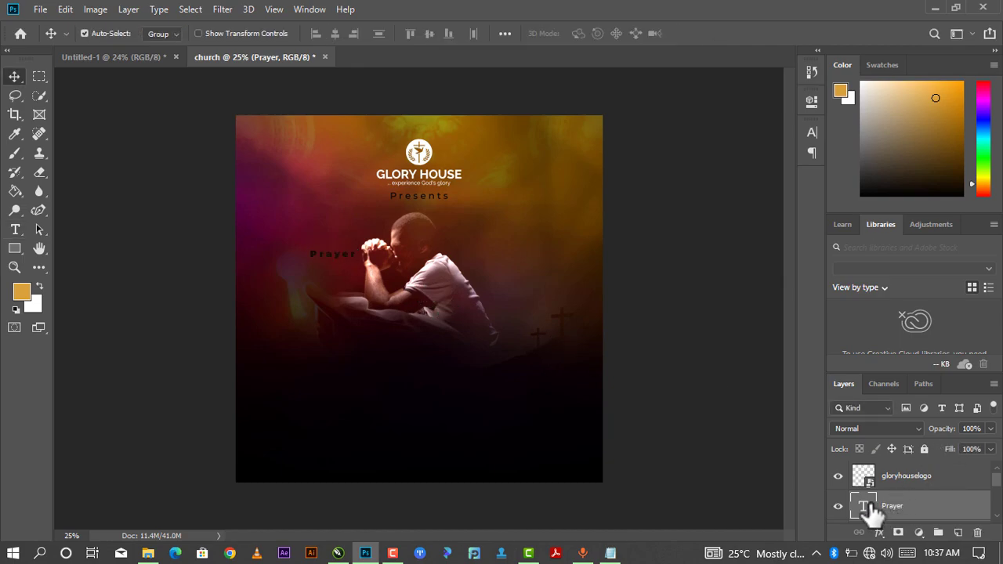
pyautogui.hotkey('ctrl', 't')
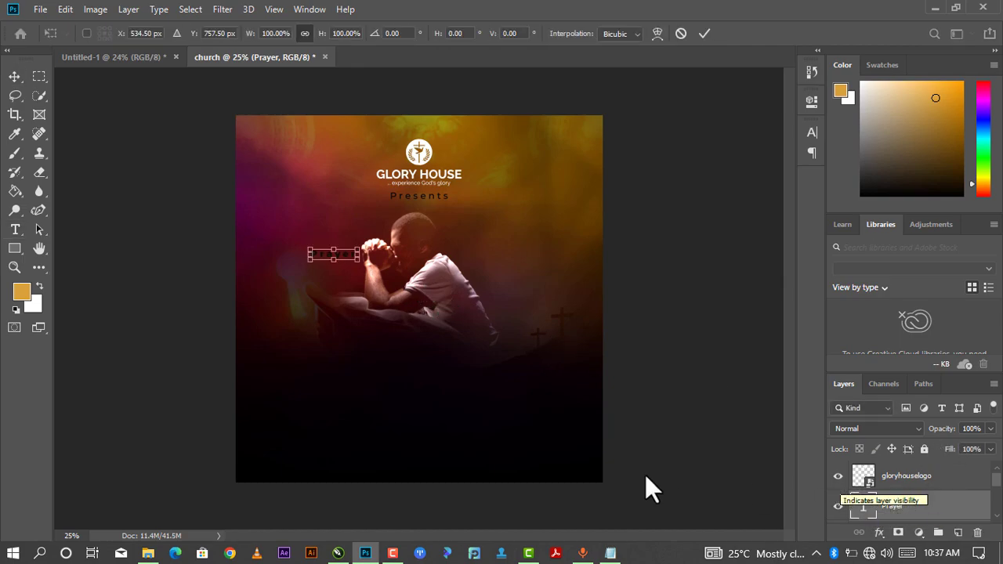
pyautogui.moveTo(359, 261); pyautogui.dragTo(548, 422)
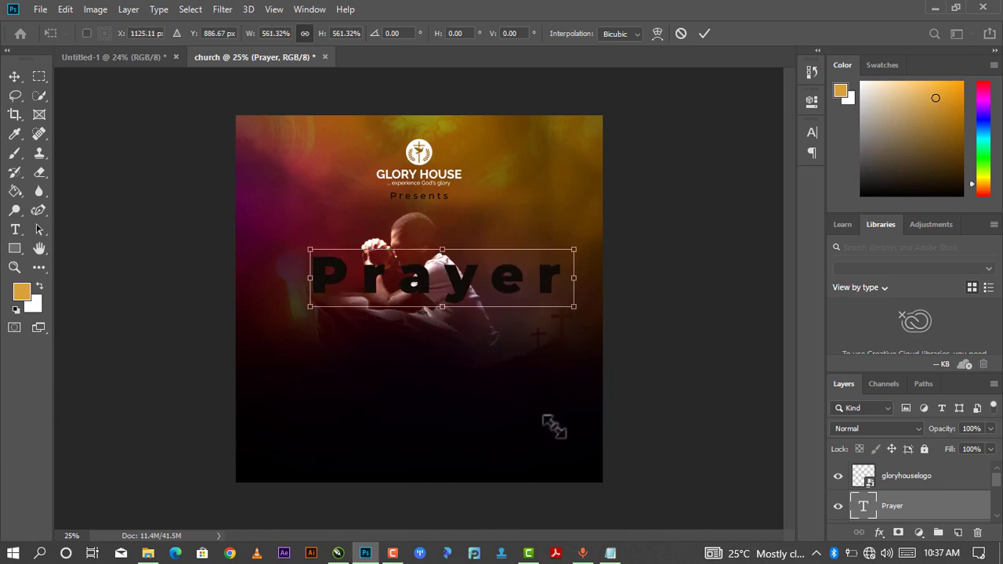
pyautogui.moveTo(476, 302); pyautogui.dragTo(443, 362)
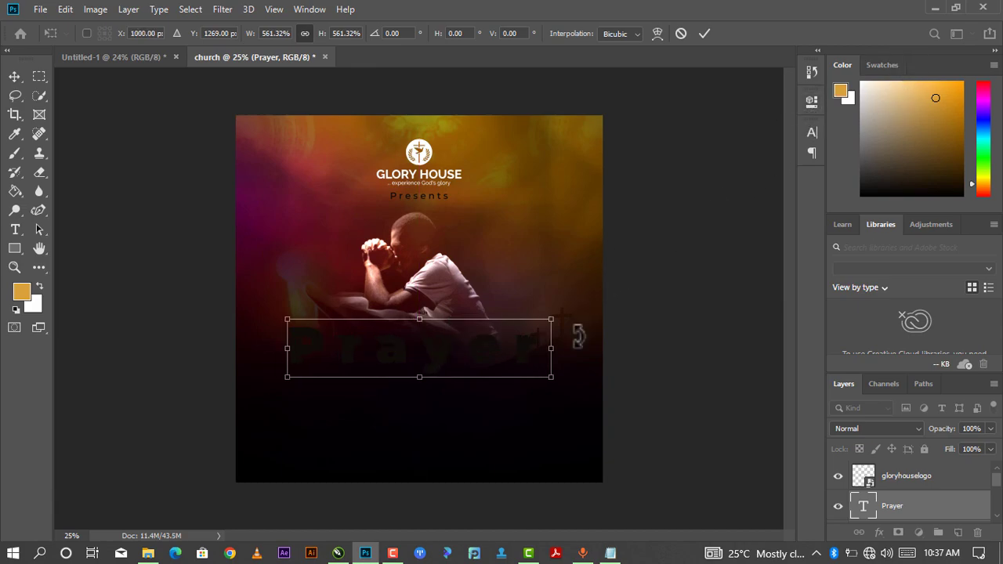
pyautogui.press('Return')
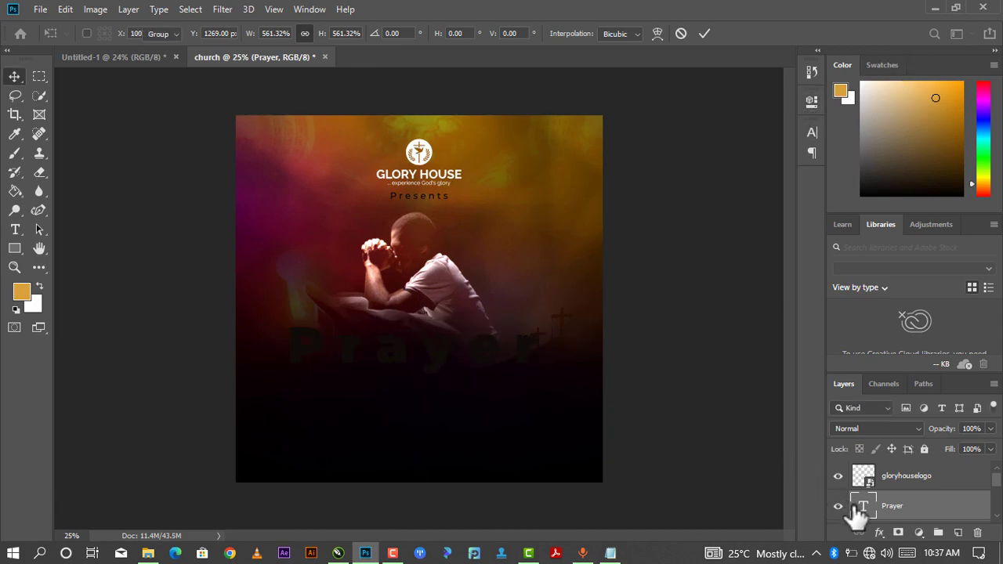
pyautogui.doubleClick(846, 514)
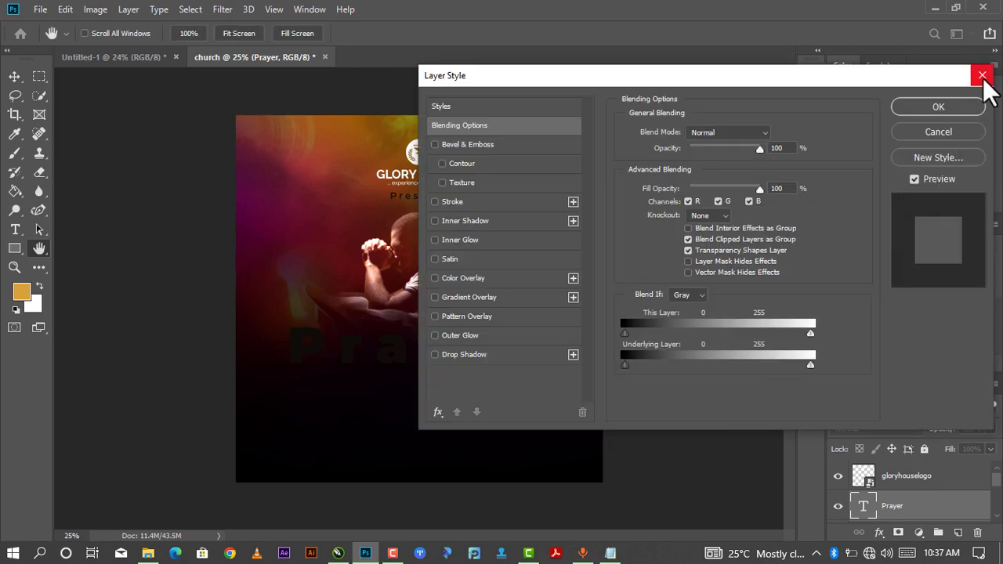
pyautogui.click(983, 75)
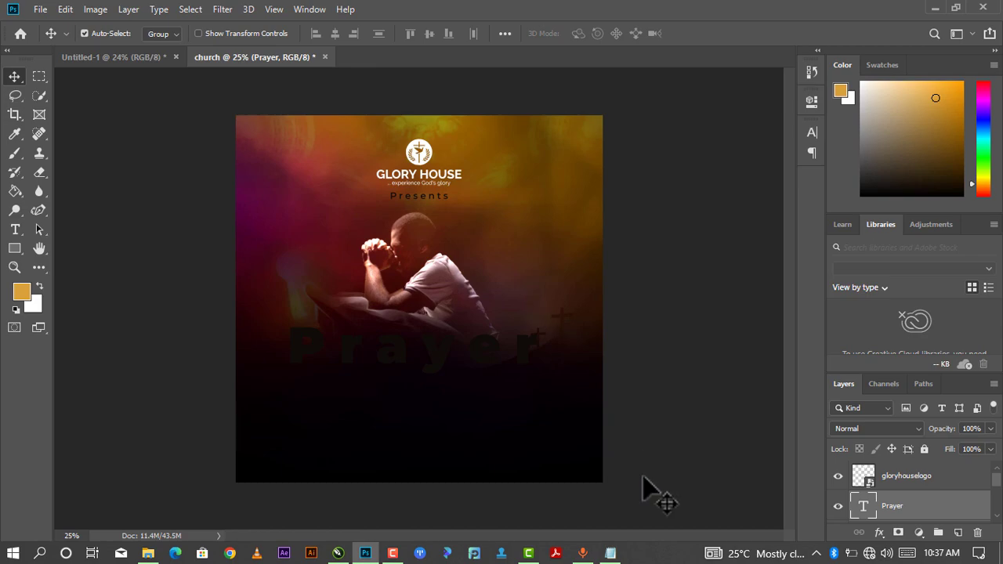
# Set Prayer's letter spacing to 0 and its colour to off-white #f3f3f2.
pyautogui.doubleClick(863, 510)
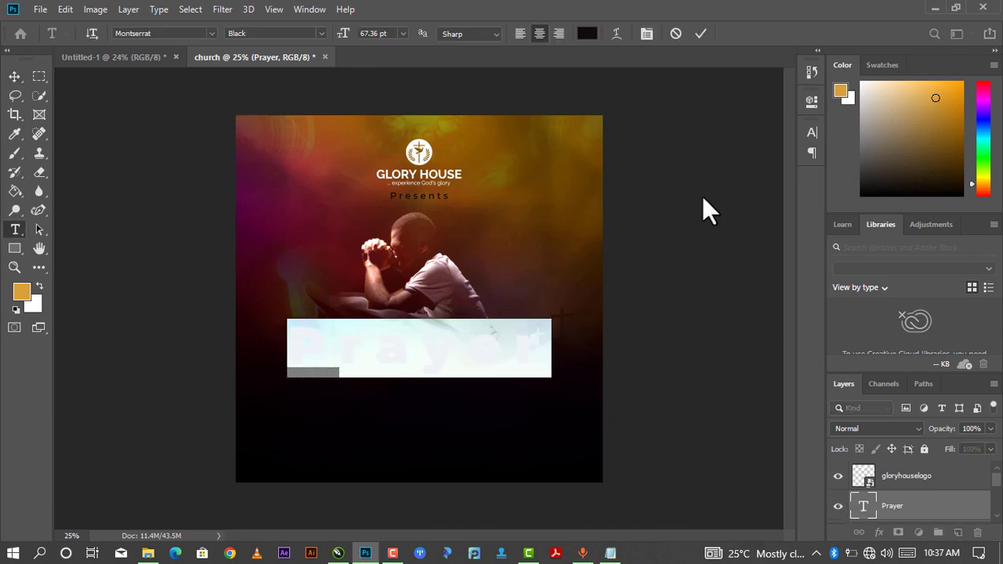
pyautogui.click(812, 102)
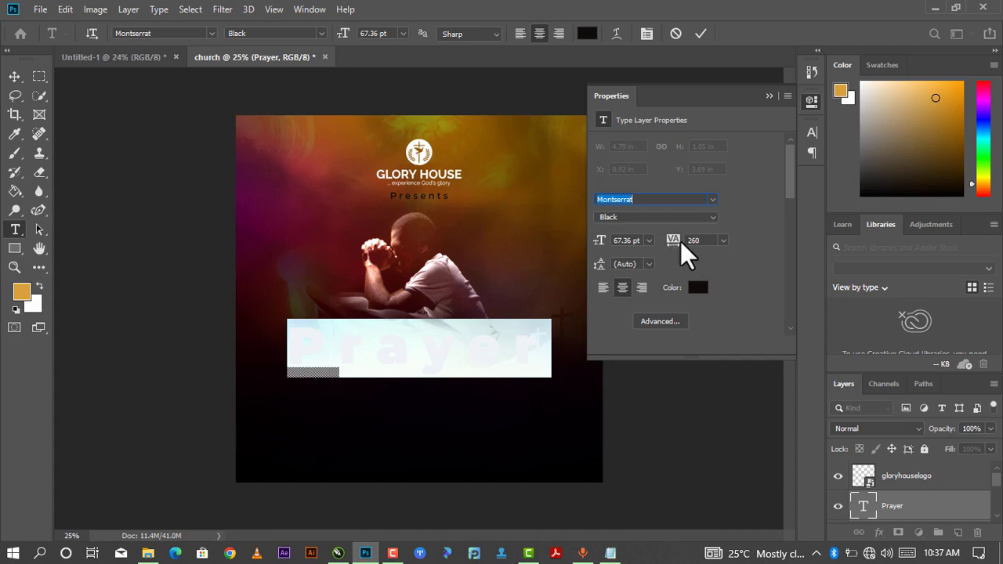
pyautogui.click(723, 240)
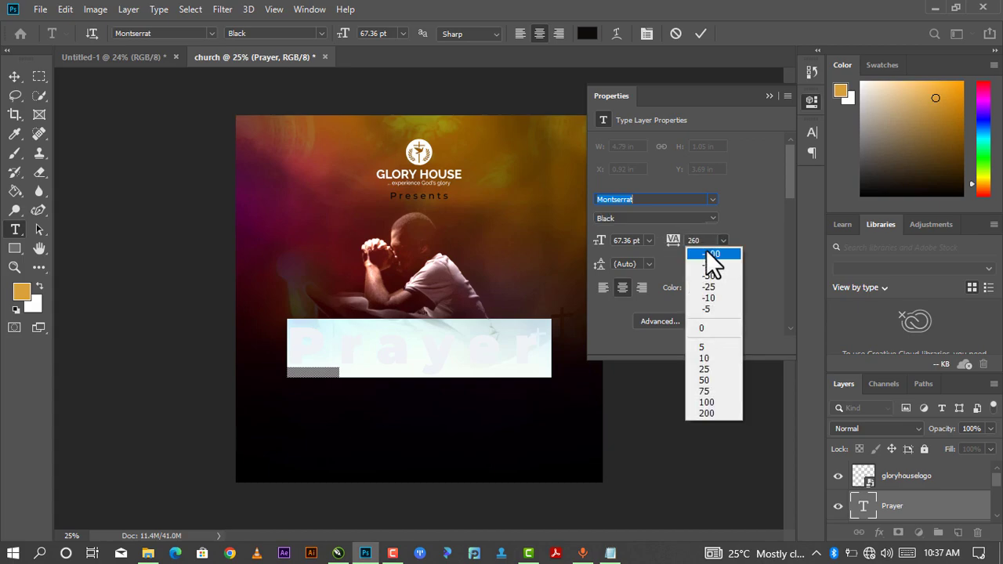
pyautogui.click(717, 329)
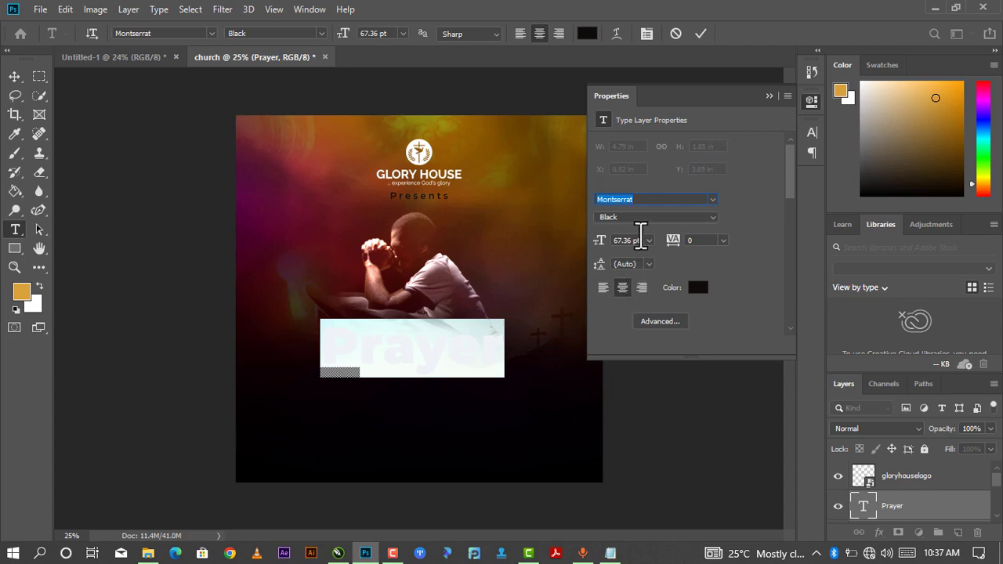
pyautogui.click(698, 289)
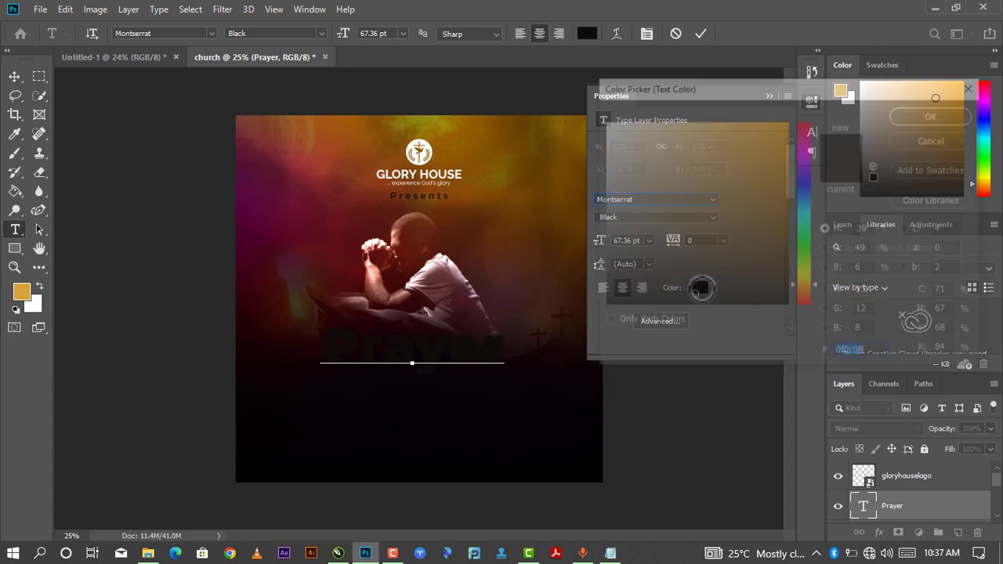
pyautogui.moveTo(696, 280); pyautogui.dragTo(547, 86)
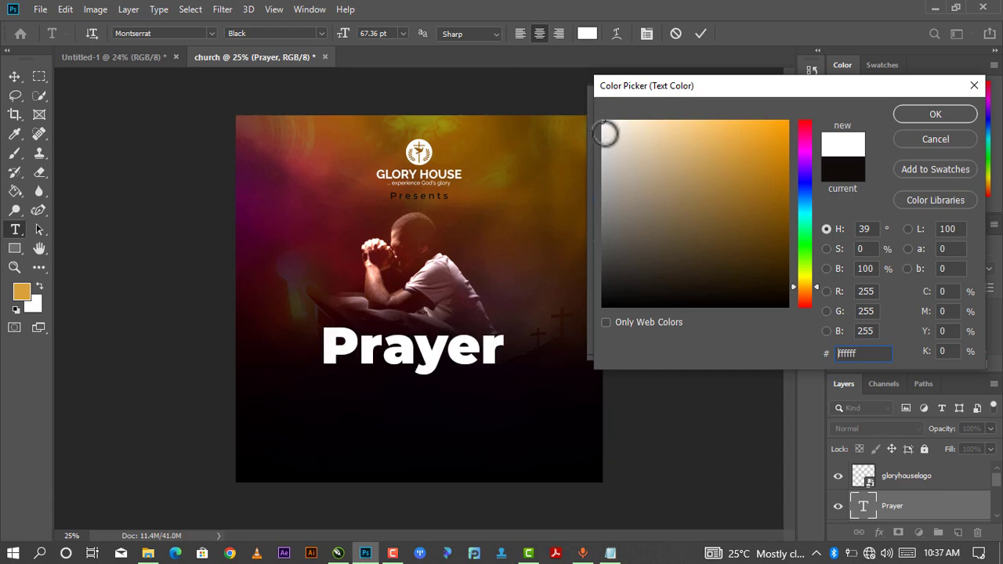
pyautogui.moveTo(606, 135); pyautogui.dragTo(603, 128)
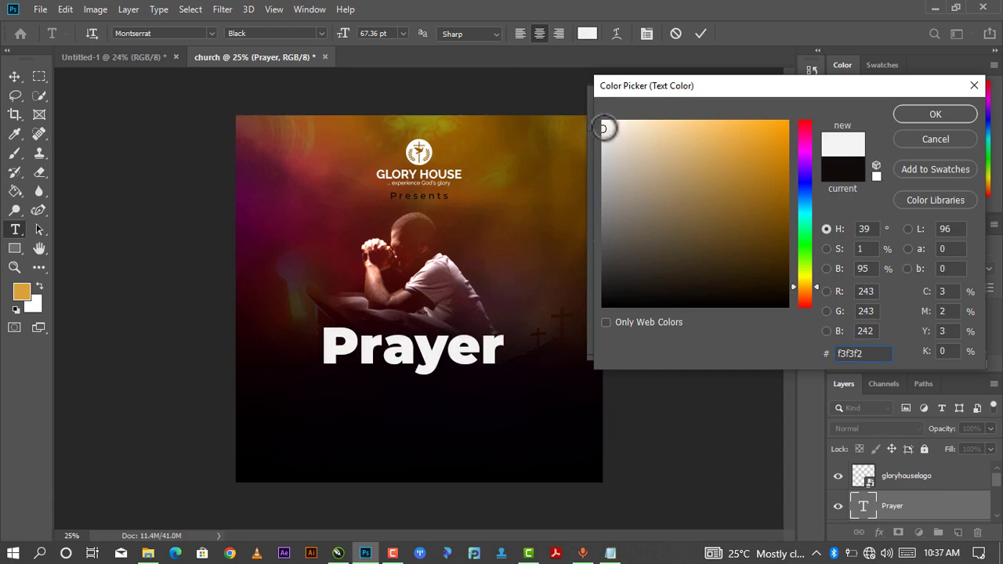
pyautogui.click(920, 112)
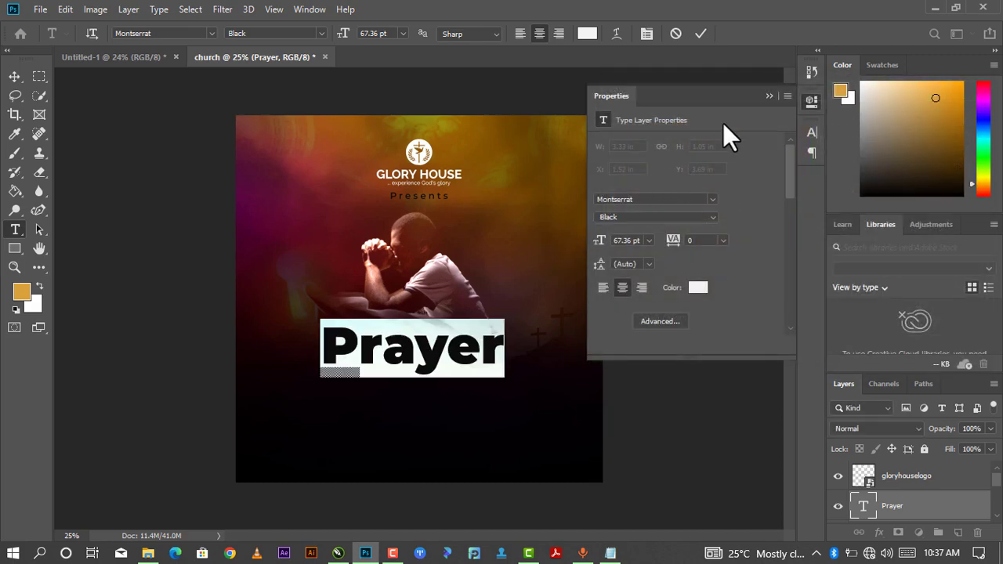
pyautogui.click(771, 89)
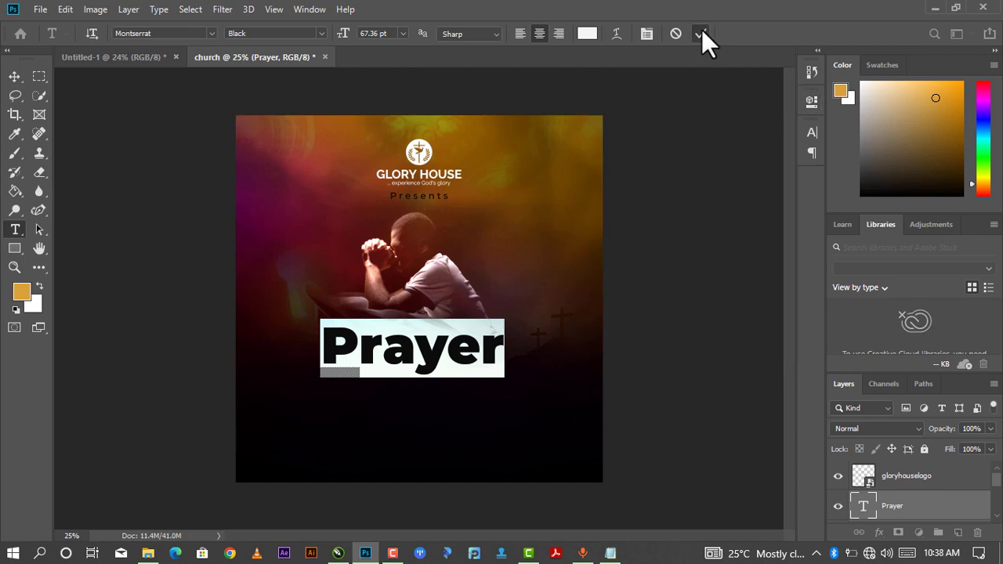
pyautogui.click(701, 34)
# Enlarge the white Prayer title and position it over the man's lap.
pyautogui.hotkey('ctrl', 't')
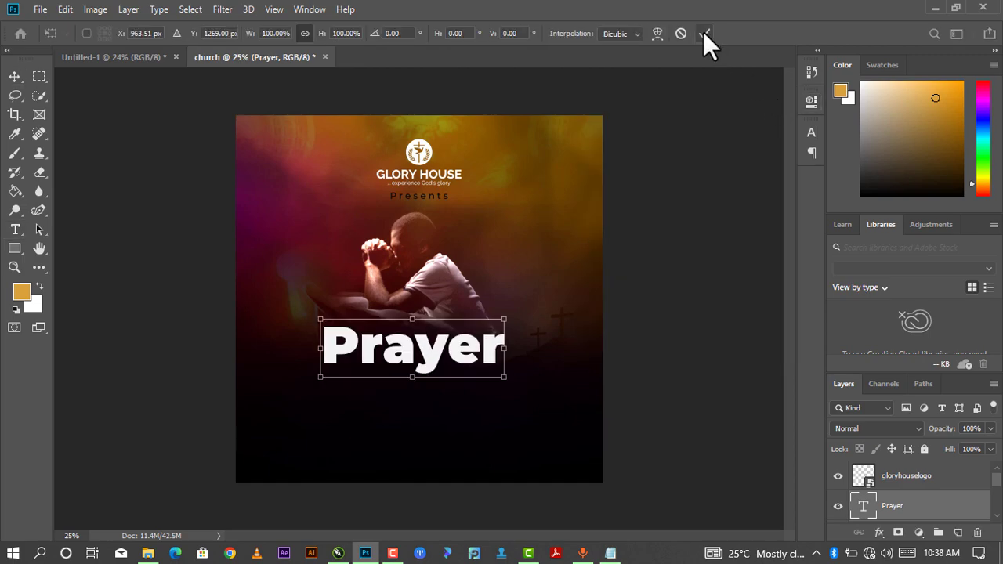
pyautogui.moveTo(320, 377); pyautogui.dragTo(263, 421)
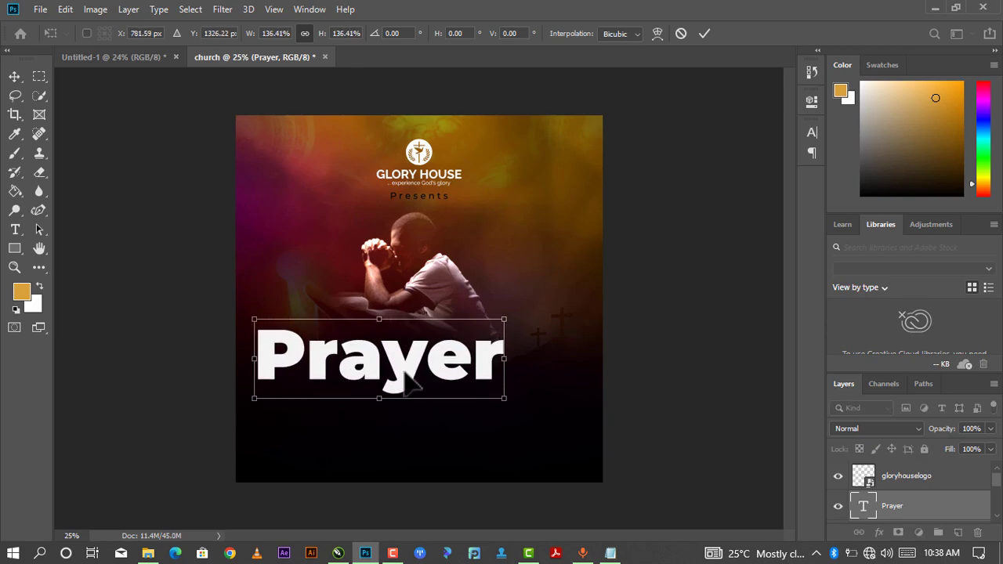
pyautogui.moveTo(407, 383); pyautogui.dragTo(451, 333)
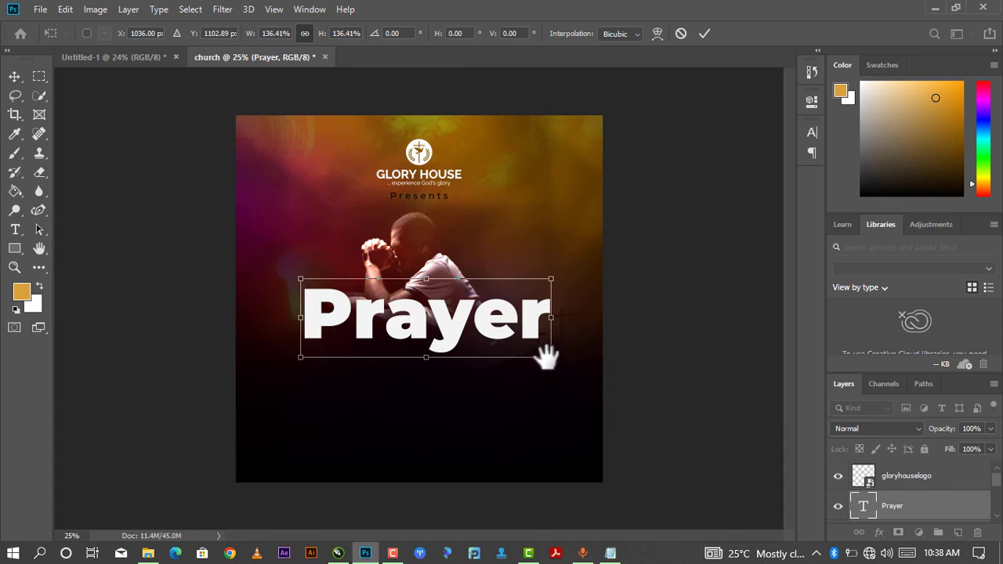
pyautogui.moveTo(552, 359); pyautogui.dragTo(534, 352)
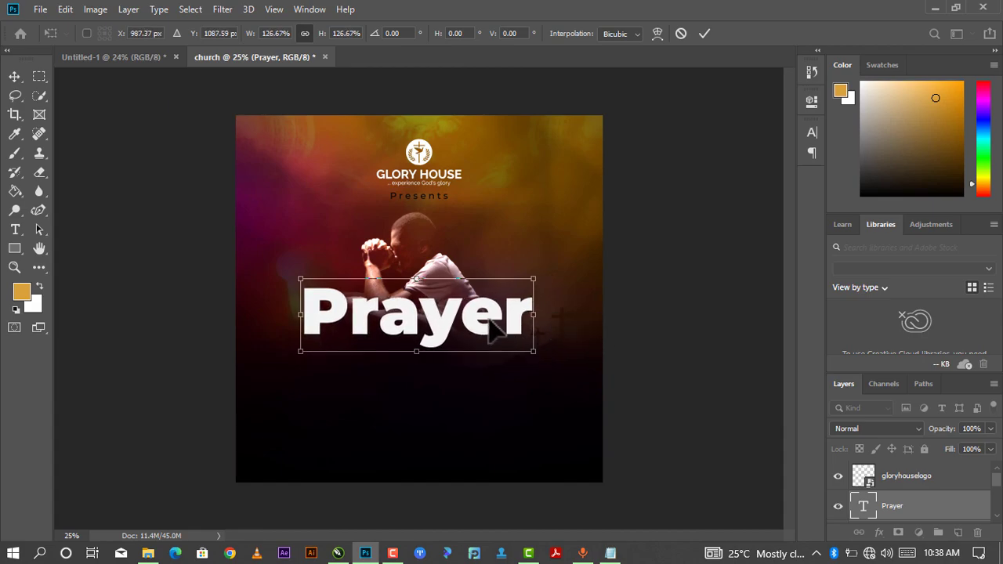
pyautogui.moveTo(486, 329); pyautogui.dragTo(488, 329)
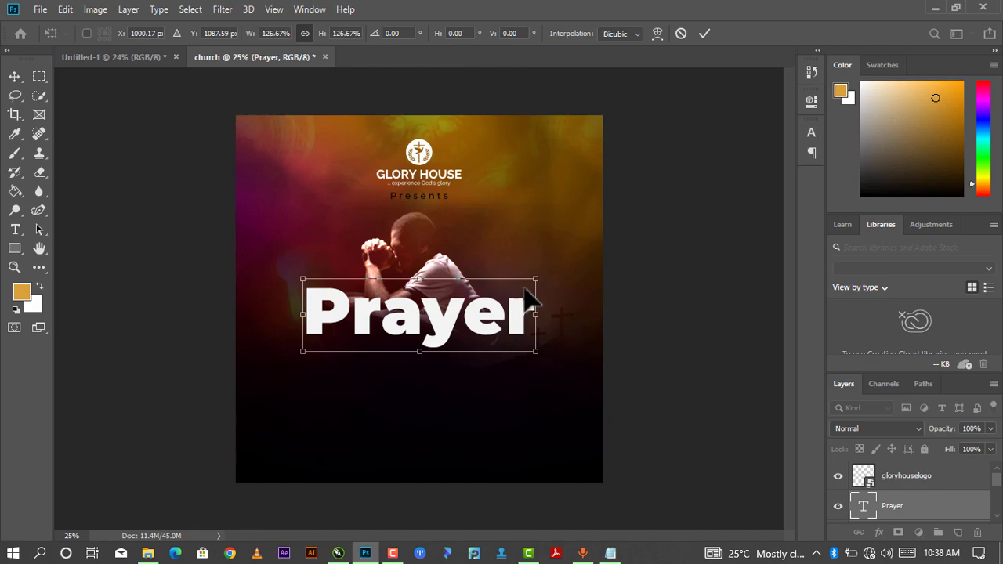
# Apply the resize and place a duplicate of Prayer directly beneath it.
pyautogui.click(700, 37)
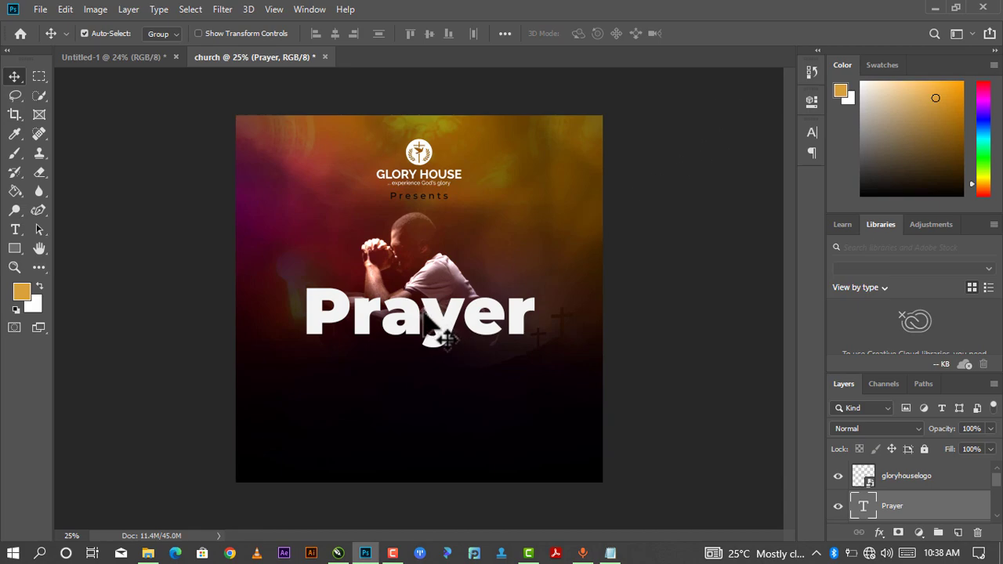
pyautogui.moveTo(446, 325); pyautogui.dragTo(445, 379)
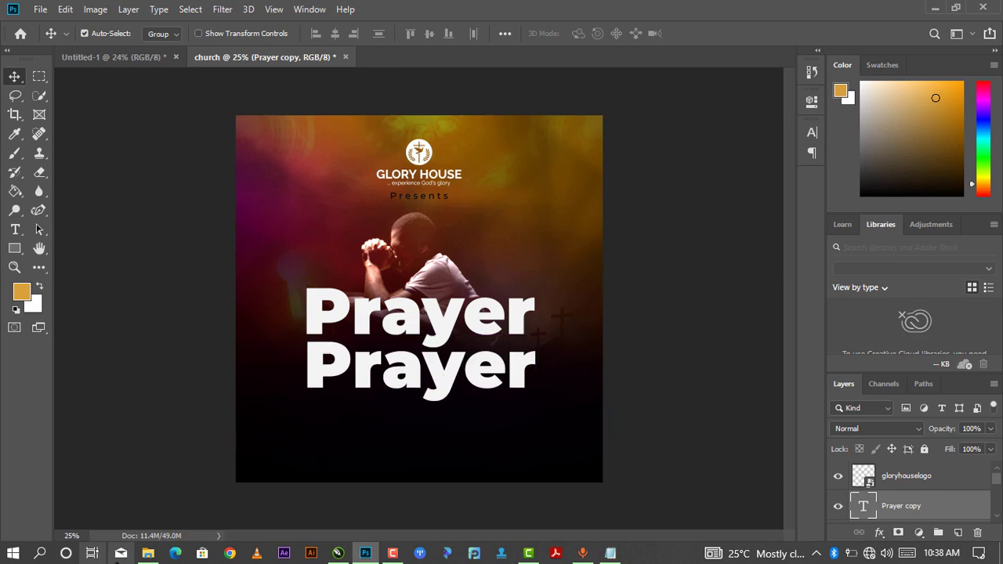
pyautogui.moveTo(156, 549)
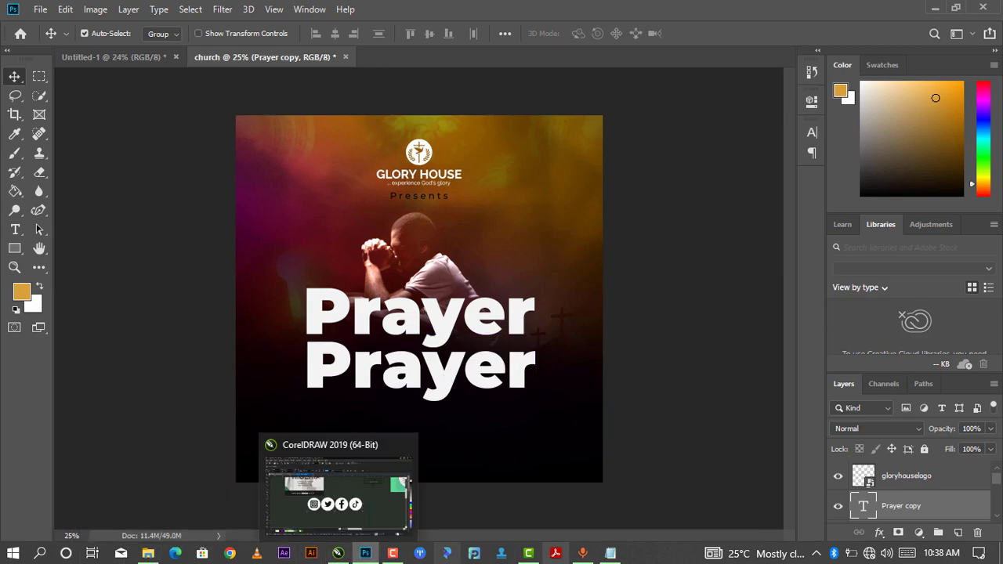
# Copy the word 'Night' from line 2 of the Notepad notes, then minimize Notepad.
pyautogui.click(610, 553)
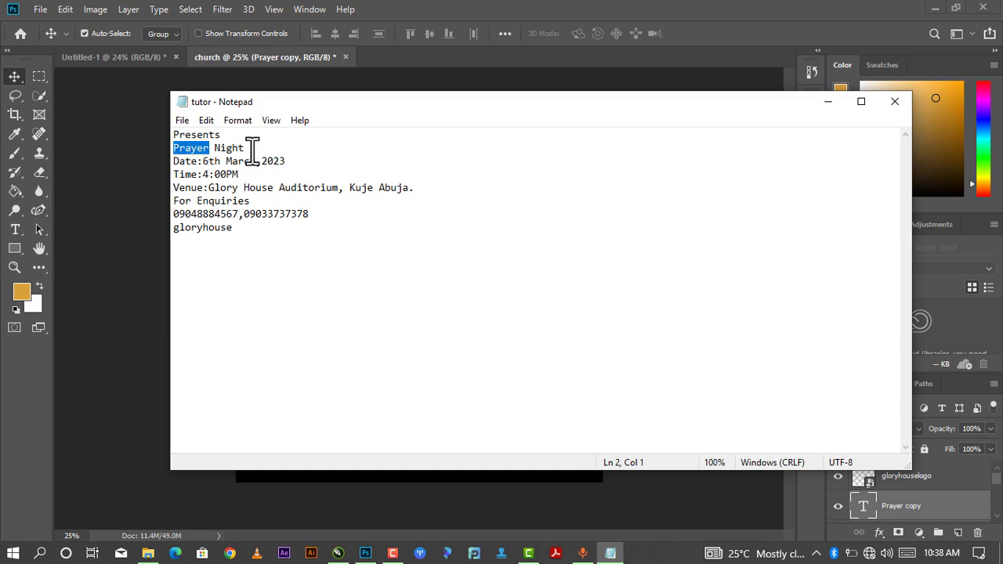
pyautogui.moveTo(249, 148); pyautogui.dragTo(221, 152)
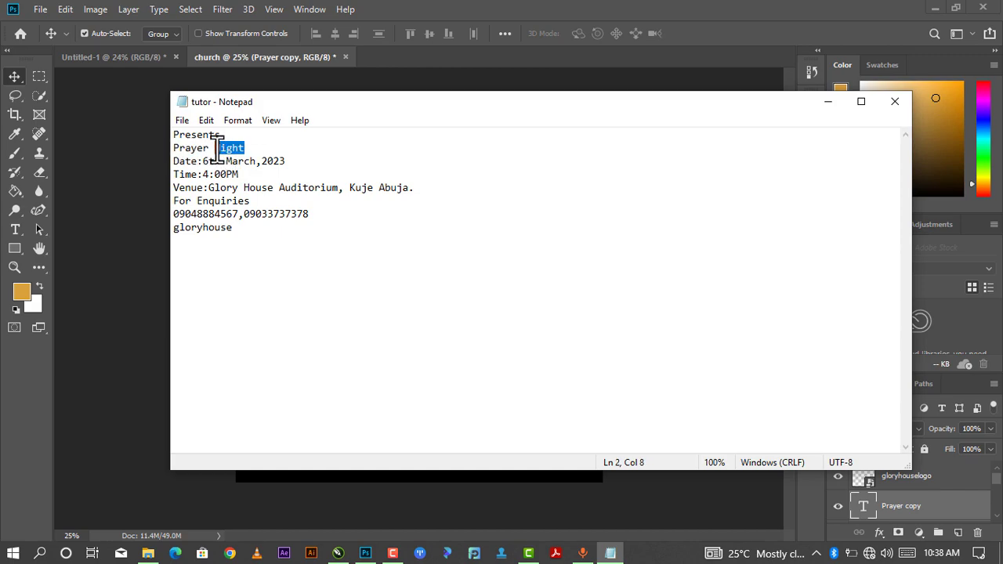
pyautogui.rightClick(217, 148)
pyautogui.click(240, 197)
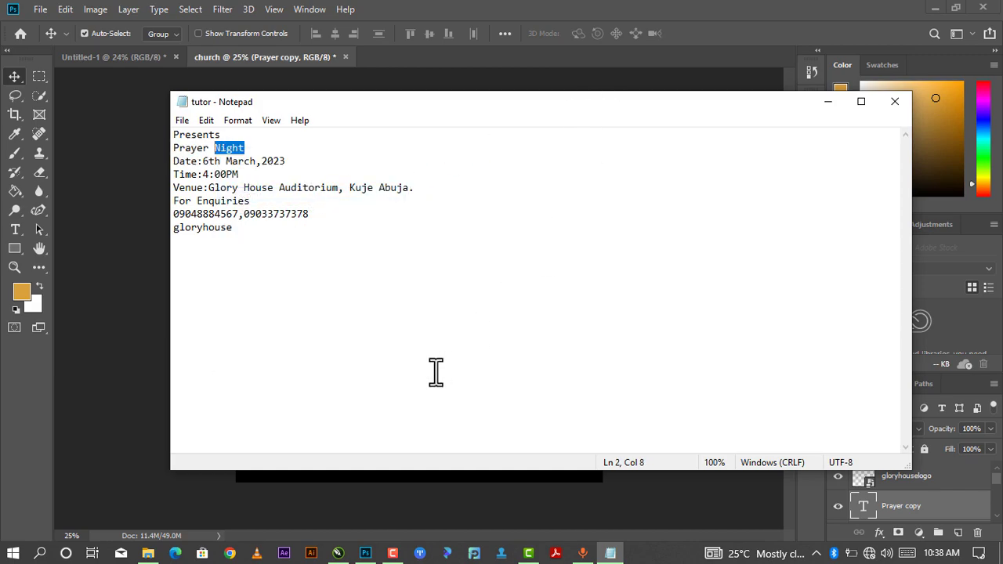
pyautogui.click(828, 101)
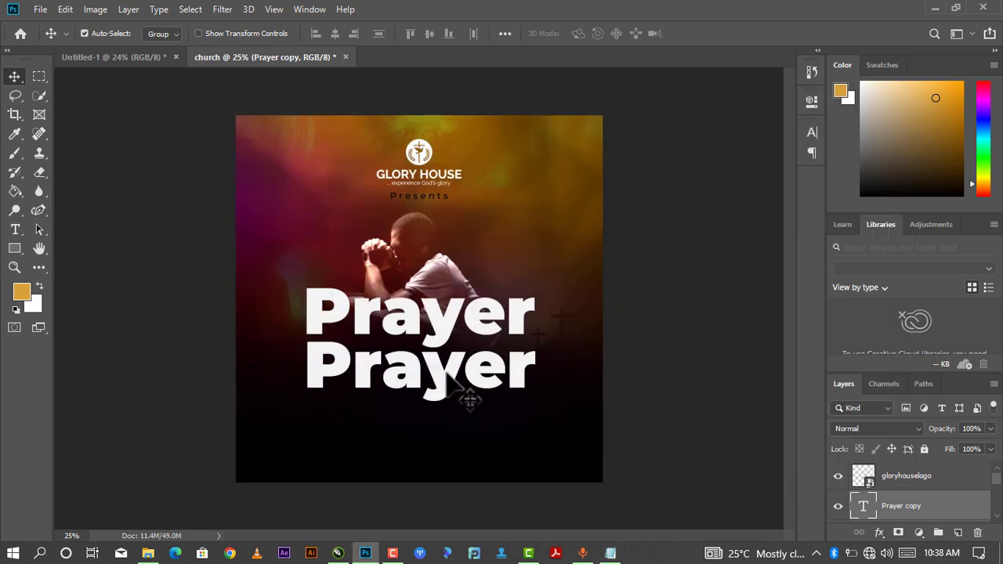
# Retype the lower Prayer copy as 'Night' and centre it beneath 'Prayer'.
pyautogui.doubleClick(862, 506)
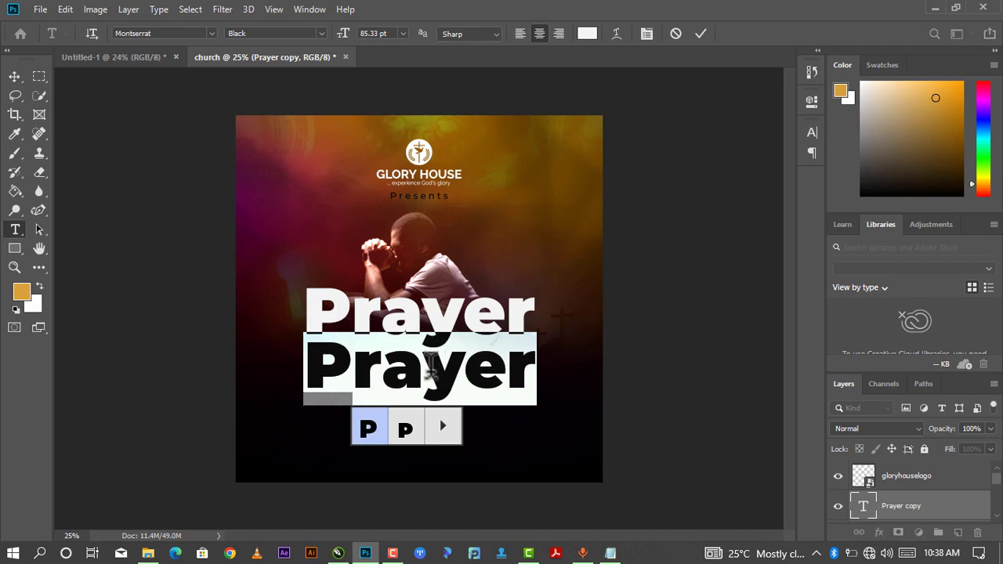
pyautogui.write('Night')
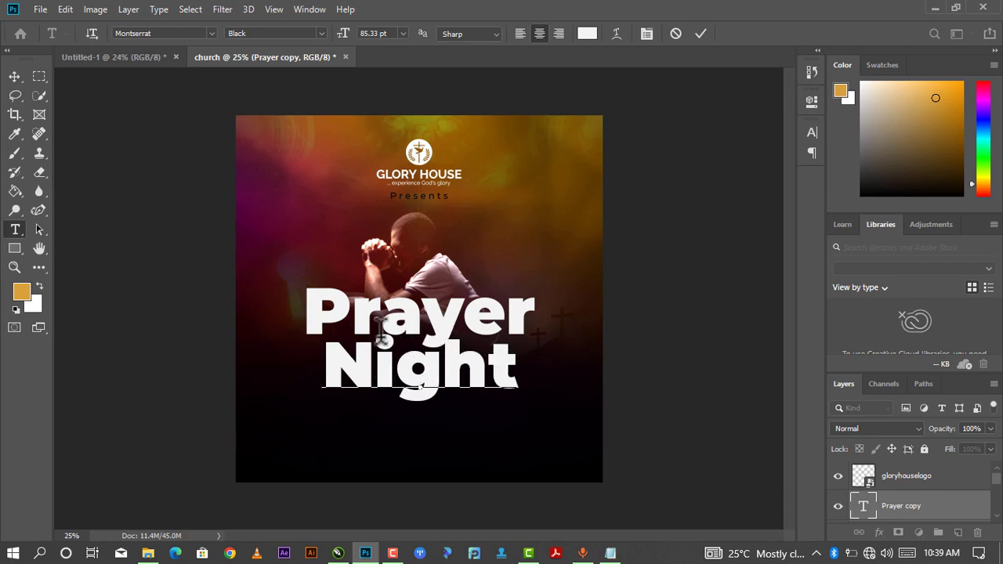
pyautogui.click(702, 33)
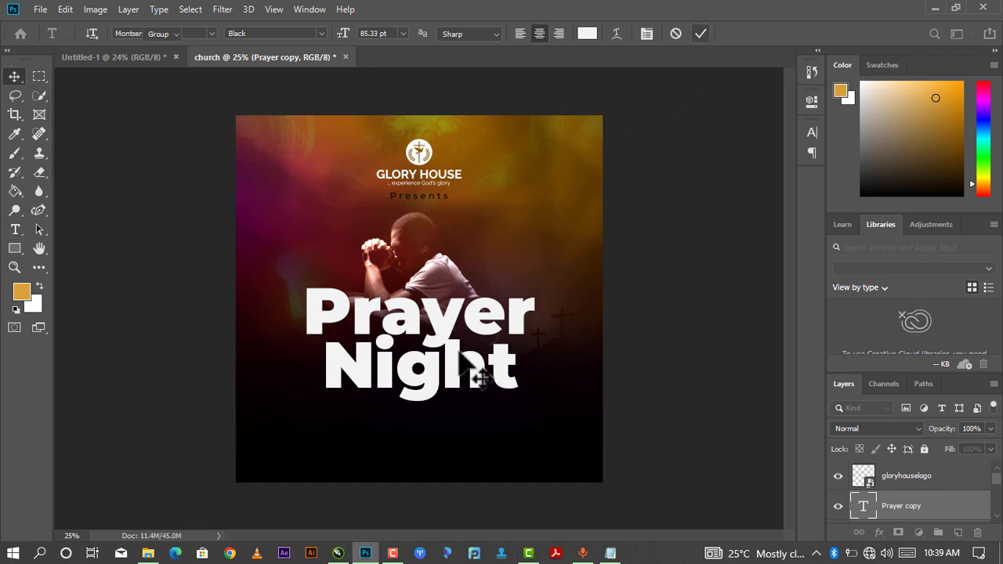
pyautogui.press('v')
pyautogui.moveTo(452, 364)
pyautogui.mouseDown()
pyautogui.moveTo(458, 380)
pyautogui.moveTo(455, 371)
pyautogui.mouseUp()
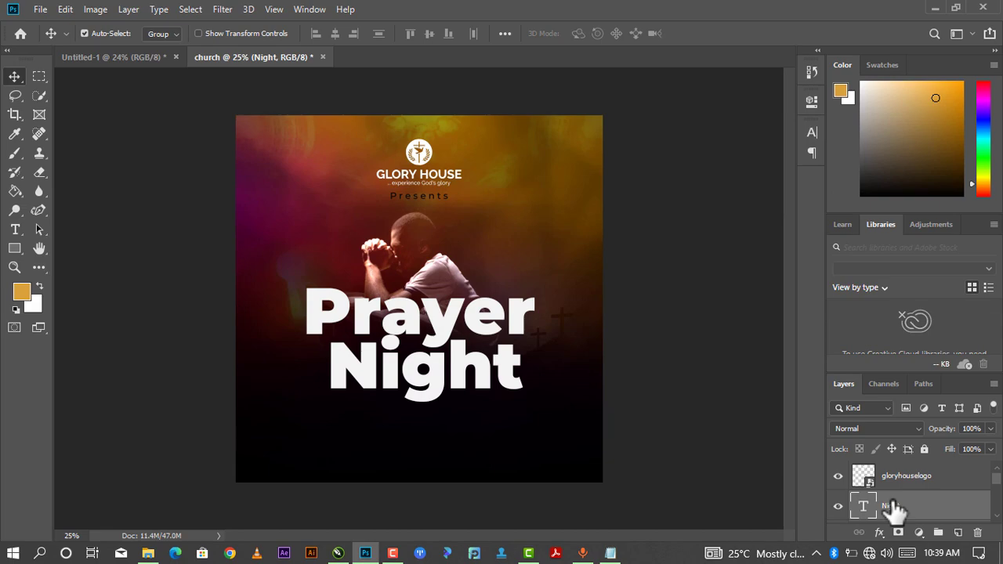
pyautogui.scroll(-1, 894, 509)
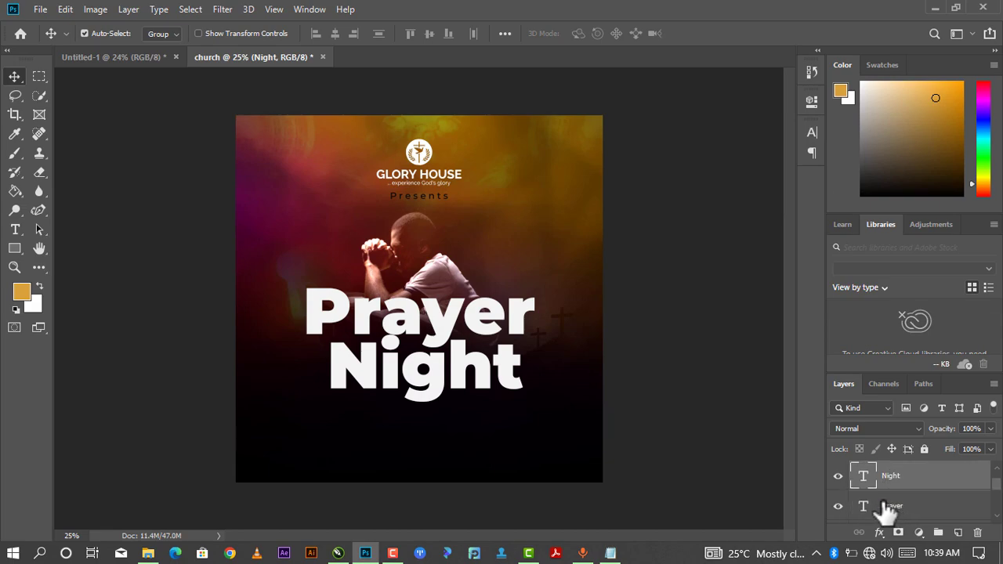
# Select the Prayer/Night title group (Group 2) and nudge it slightly higher.
pyautogui.click(884, 506)
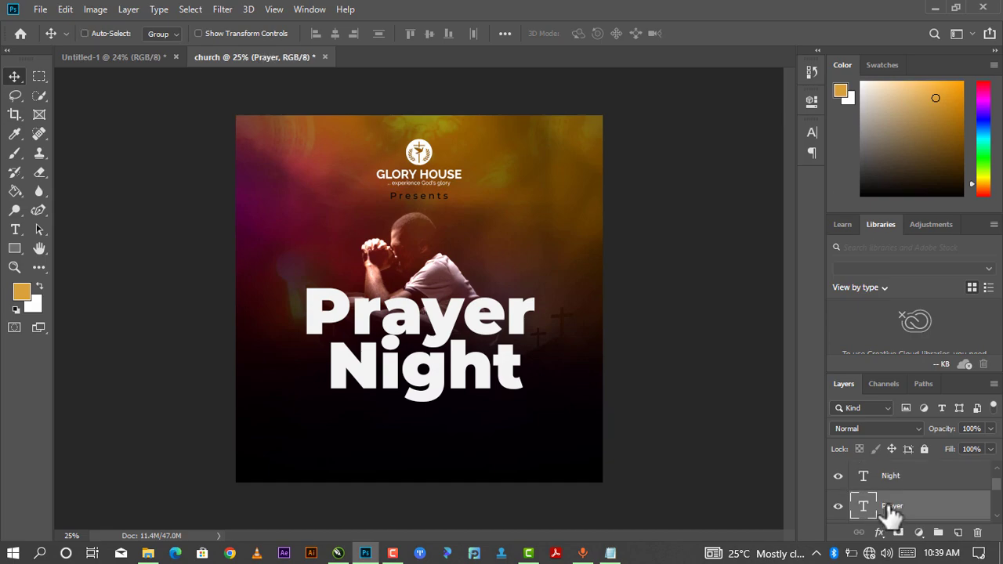
pyautogui.click(858, 474)
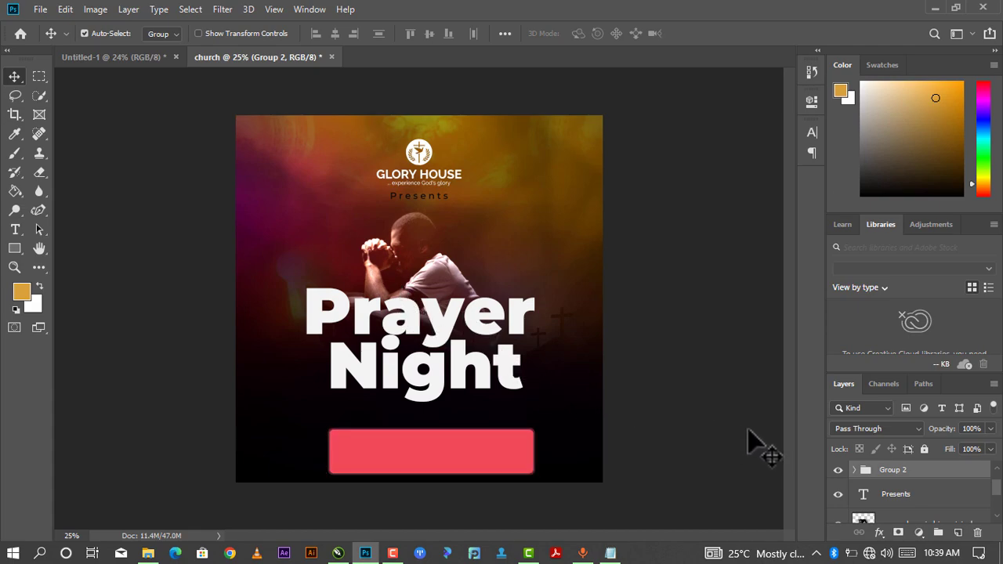
pyautogui.moveTo(457, 315); pyautogui.dragTo(458, 321)
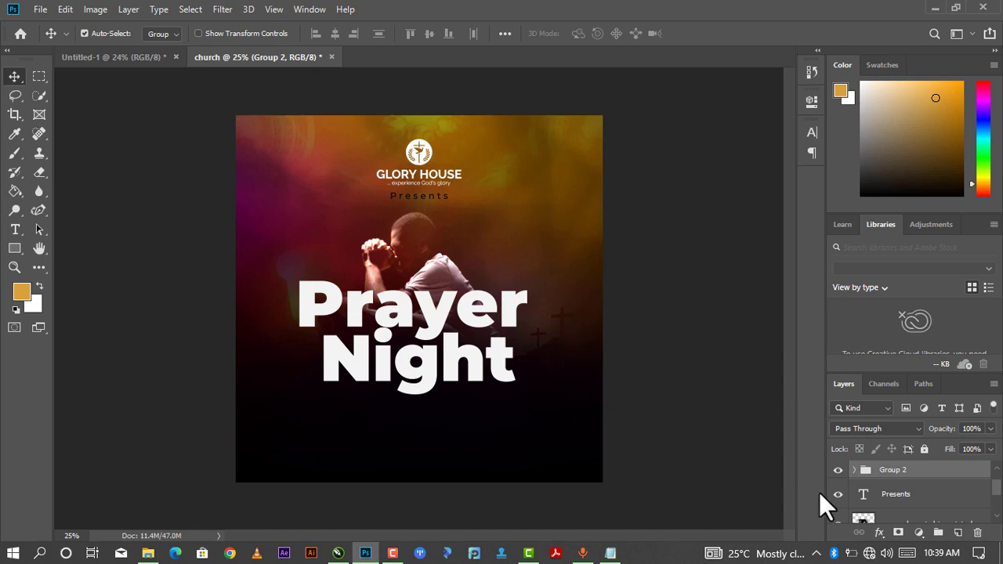
pyautogui.rightClick(863, 471)
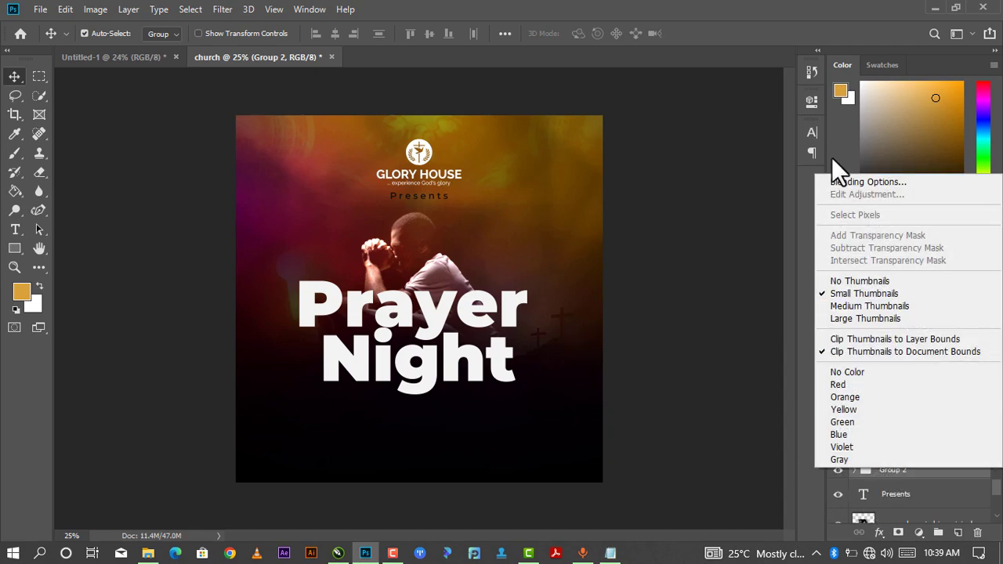
# Give Group 2 a drop shadow (41% opacity, 24 px distance, 24% spread, 21 px size), then nudge it down slightly.
pyautogui.click(846, 182)
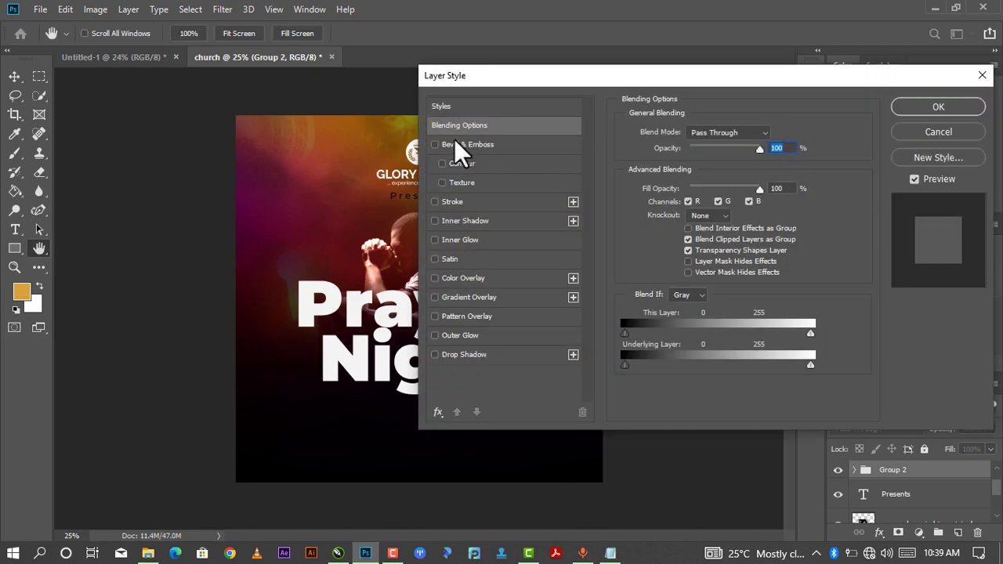
pyautogui.click(435, 355)
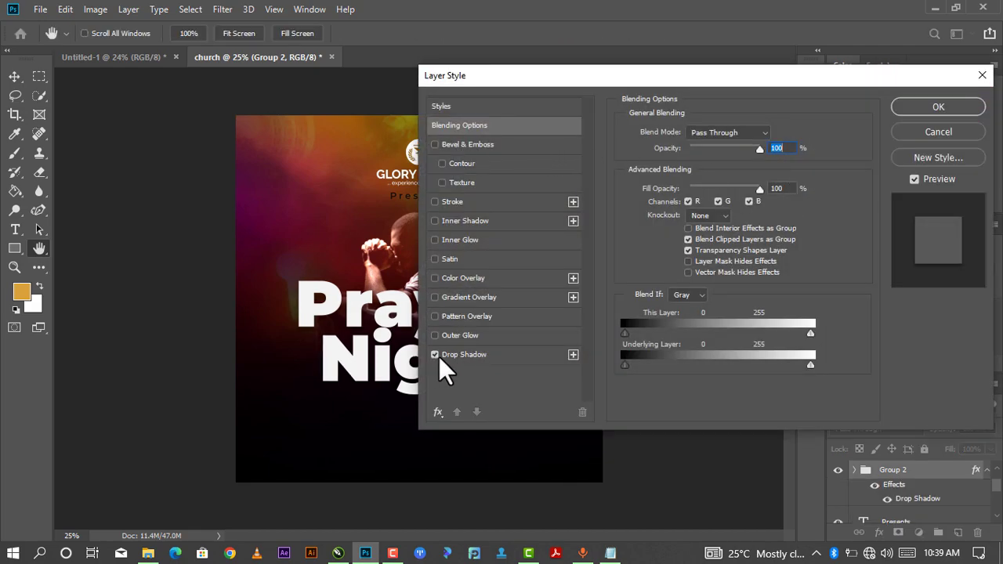
pyautogui.click(508, 358)
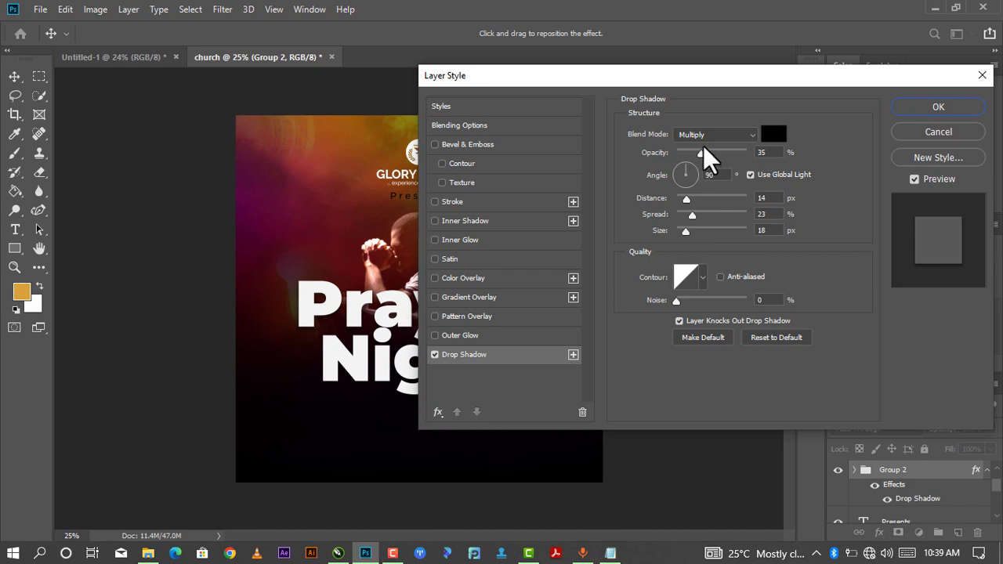
pyautogui.moveTo(703, 74); pyautogui.dragTo(851, 81)
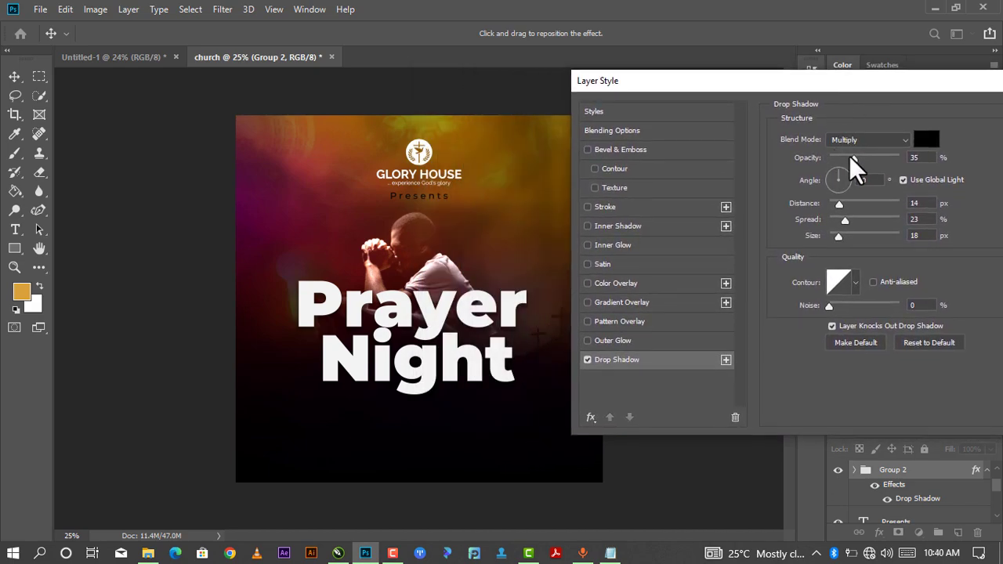
pyautogui.moveTo(850, 157); pyautogui.dragTo(858, 158)
pyautogui.moveTo(844, 203); pyautogui.dragTo(847, 204)
pyautogui.moveTo(846, 220); pyautogui.dragTo(846, 219)
pyautogui.moveTo(835, 239); pyautogui.dragTo(843, 239)
pyautogui.moveTo(956, 87); pyautogui.dragTo(881, 87)
pyautogui.click(981, 117)
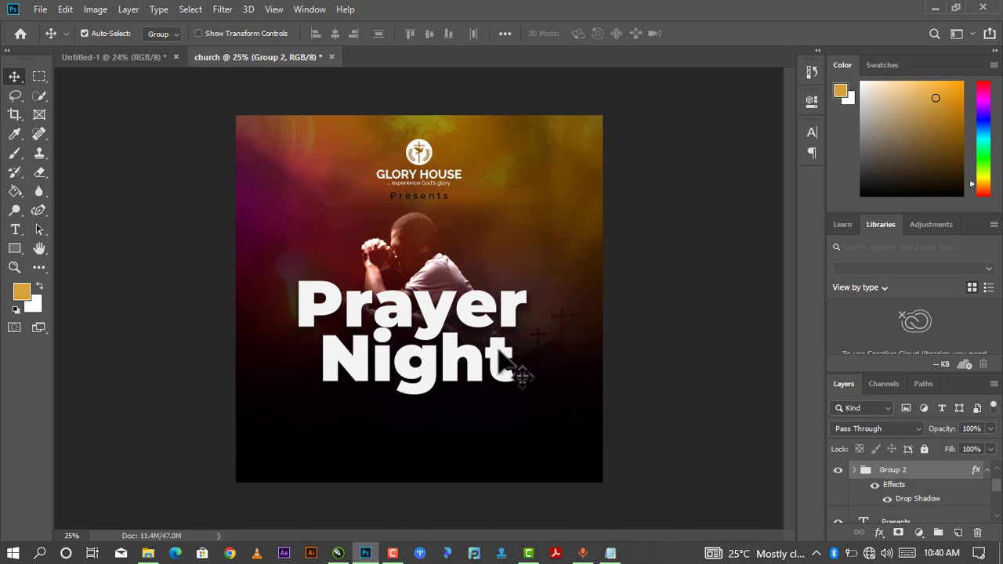
pyautogui.moveTo(453, 331); pyautogui.dragTo(451, 334)
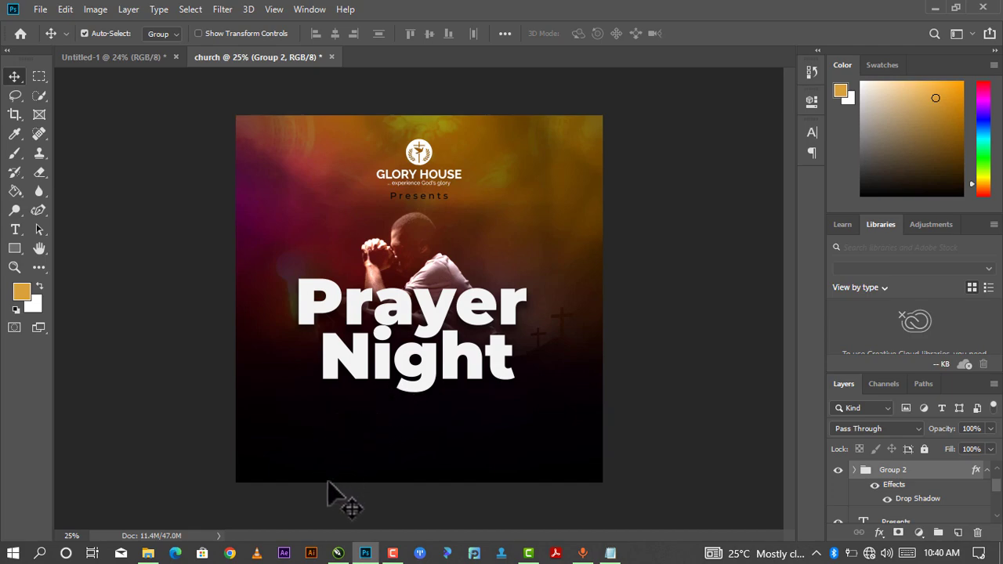
pyautogui.click(431, 366)
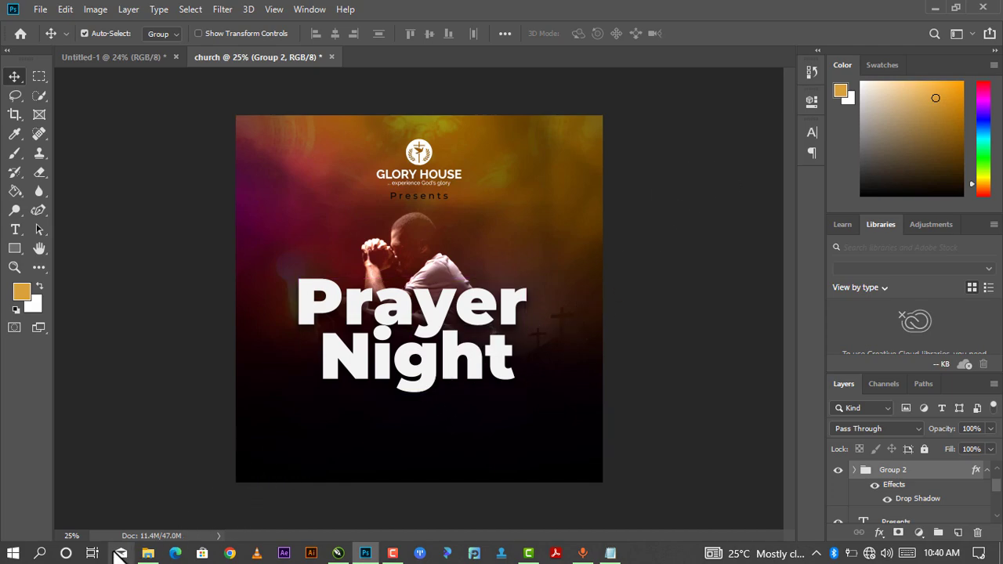
# Copy the 'Date:' label from line 3 of the Notepad notes and go back to the flyer.
pyautogui.moveTo(148, 553)
pyautogui.moveTo(610, 553)
pyautogui.click(613, 514)
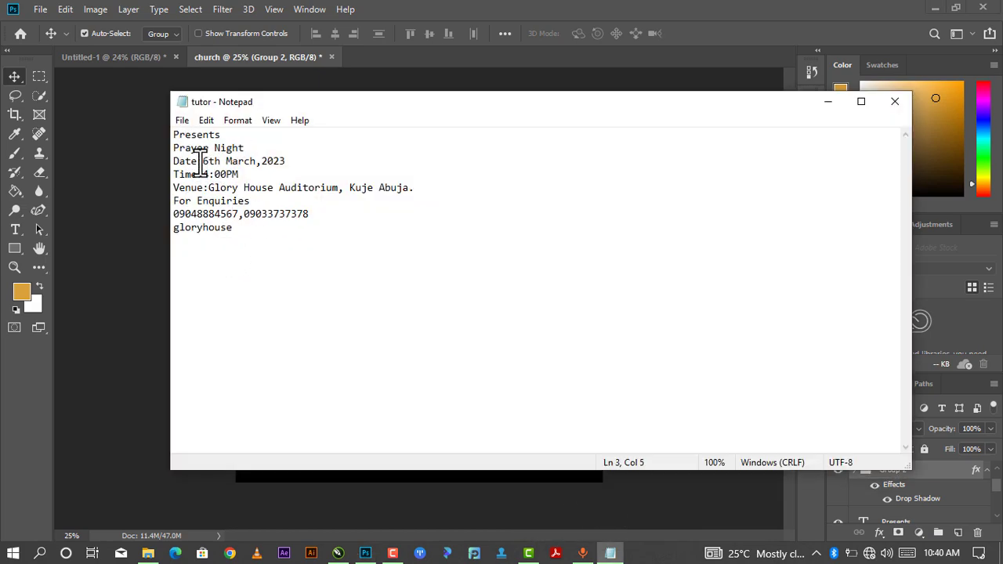
pyautogui.moveTo(202, 164); pyautogui.dragTo(180, 167)
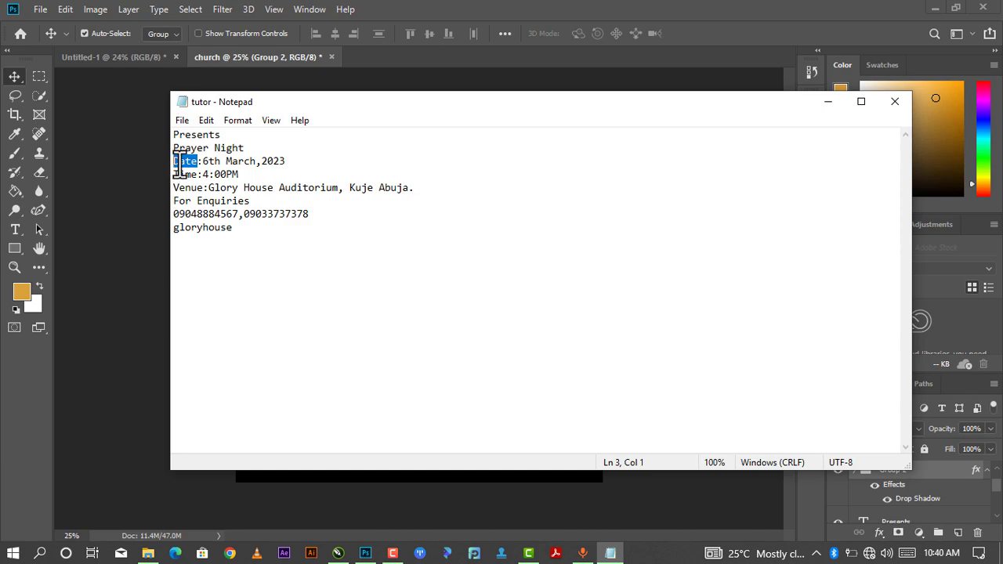
pyautogui.rightClick(179, 164)
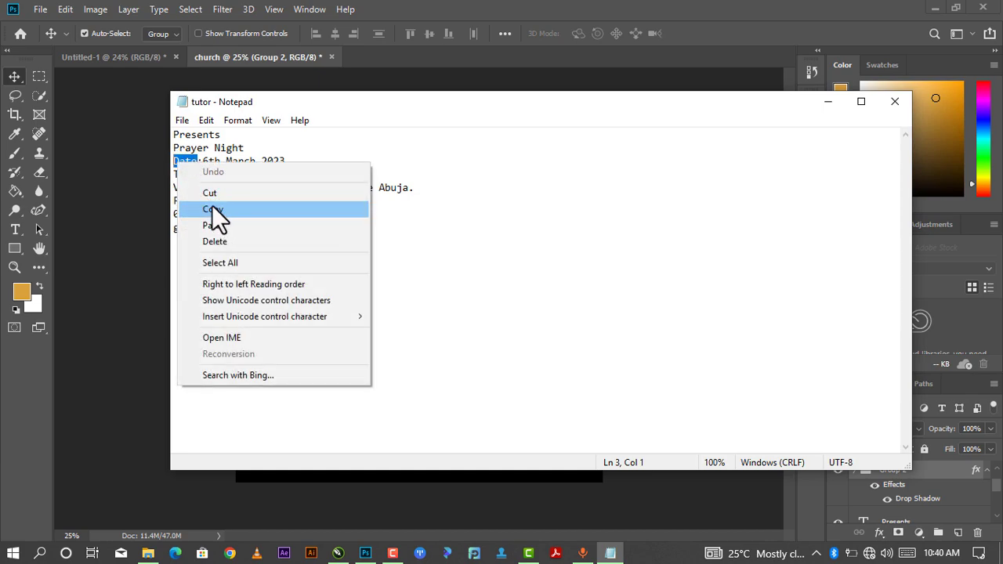
pyautogui.click(306, 149)
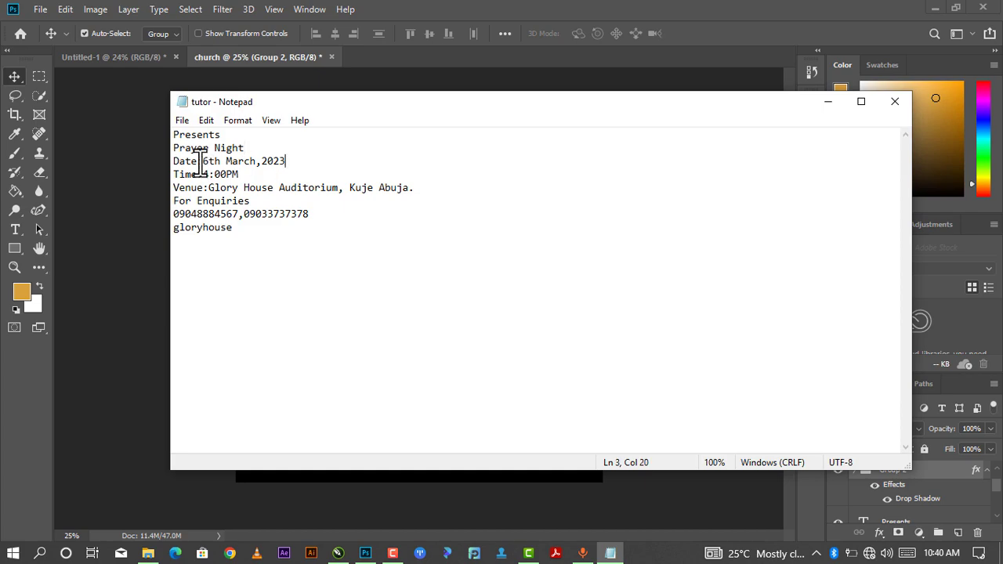
pyautogui.moveTo(199, 162); pyautogui.dragTo(176, 165)
pyautogui.rightClick(175, 163)
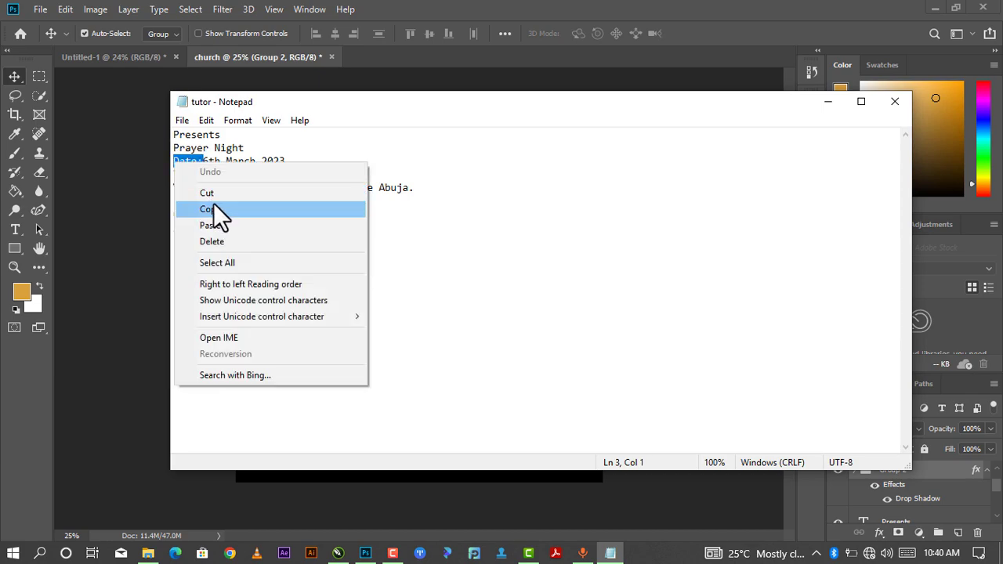
pyautogui.click(213, 203)
pyautogui.moveTo(338, 553)
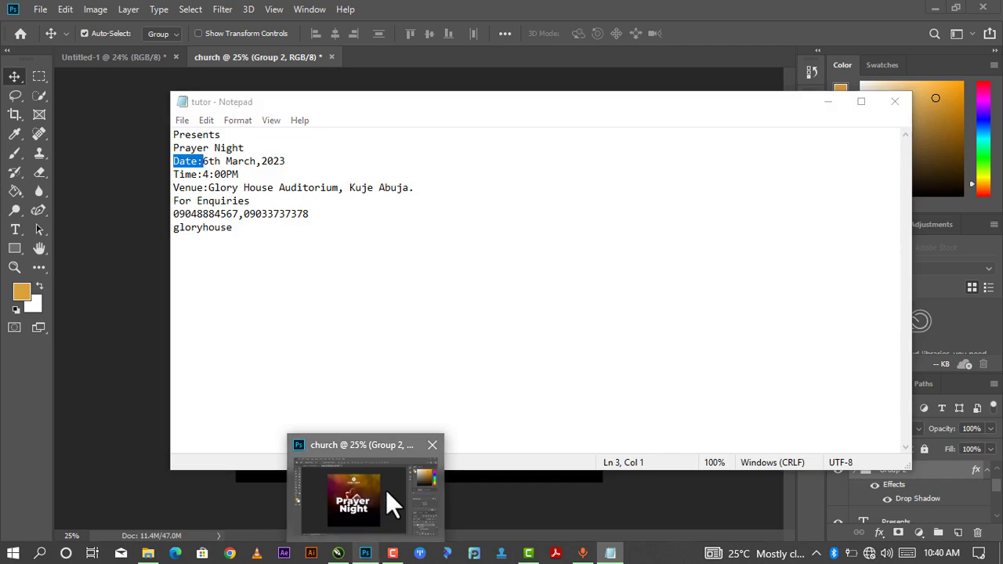
pyautogui.click(385, 490)
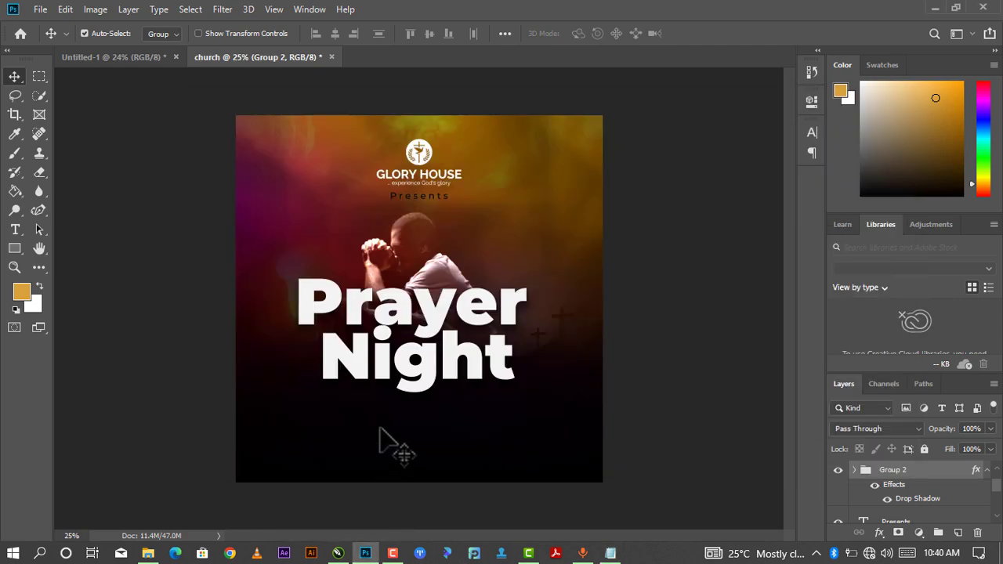
# Paste the copied 'Date:' label into a new text line below the title.
pyautogui.click(15, 230)
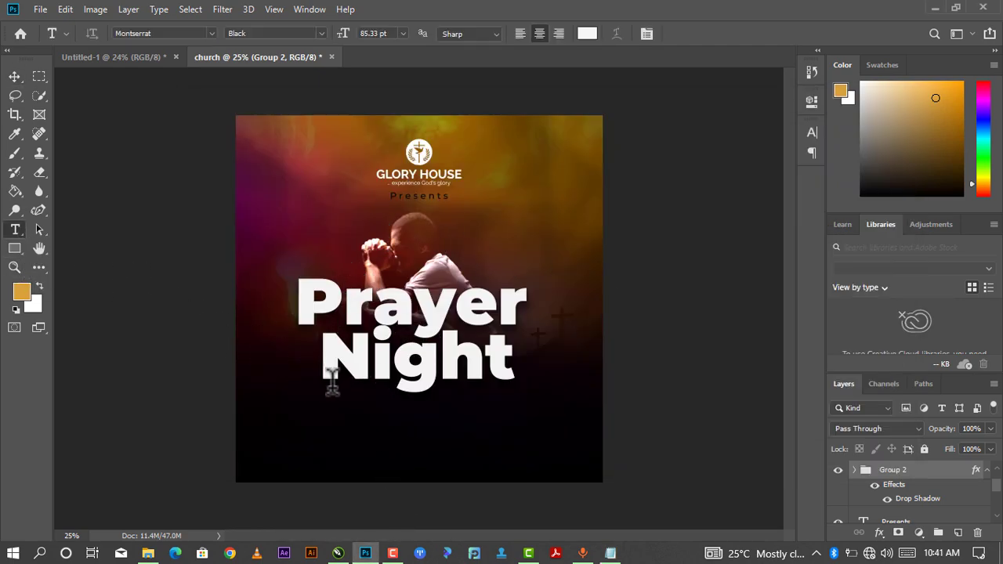
pyautogui.click(351, 395)
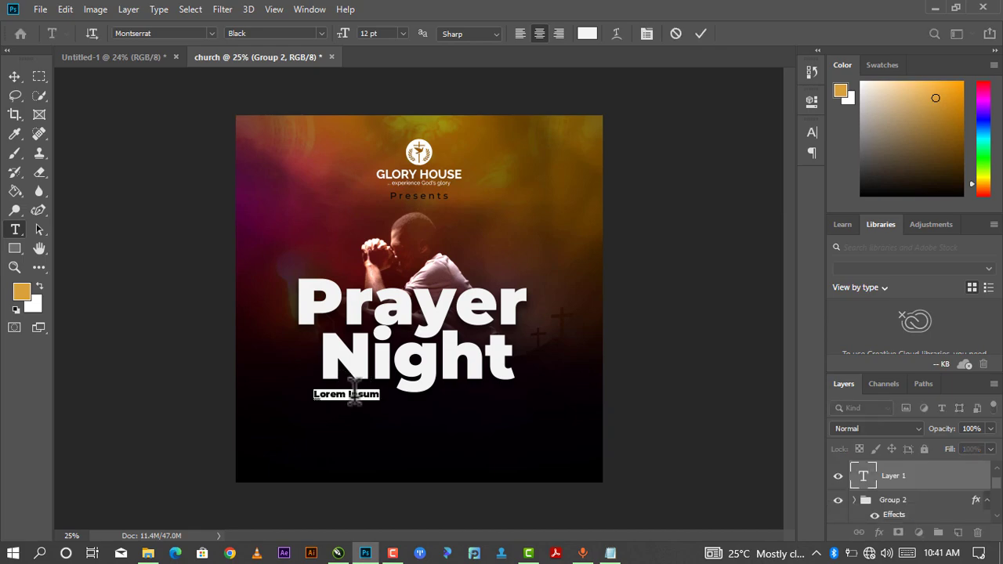
pyautogui.click(351, 395)
pyautogui.moveTo(380, 395); pyautogui.dragTo(283, 403)
pyautogui.press('ctrl')
pyautogui.hotkey('ctrl', 'v')
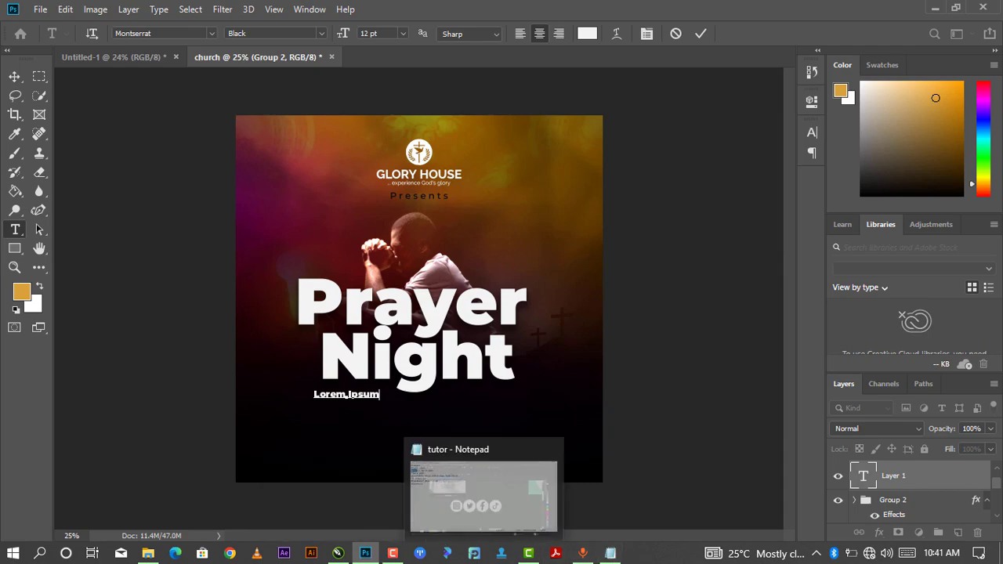
# Recopy 'Date:' from the notes and move the duplicate 'Time:' line below the others.
pyautogui.click(610, 501)
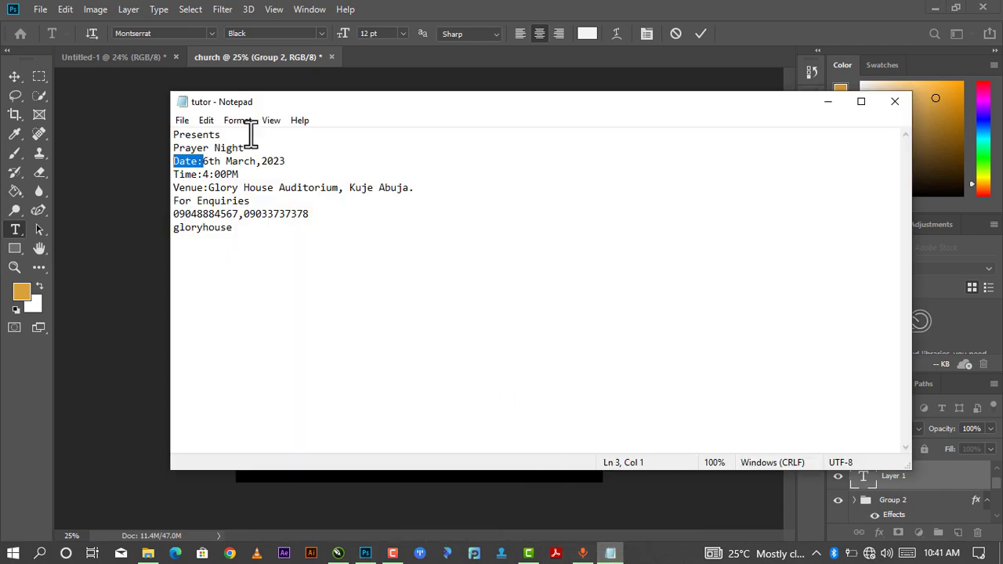
pyautogui.click(201, 160)
pyautogui.moveTo(202, 161); pyautogui.dragTo(164, 161)
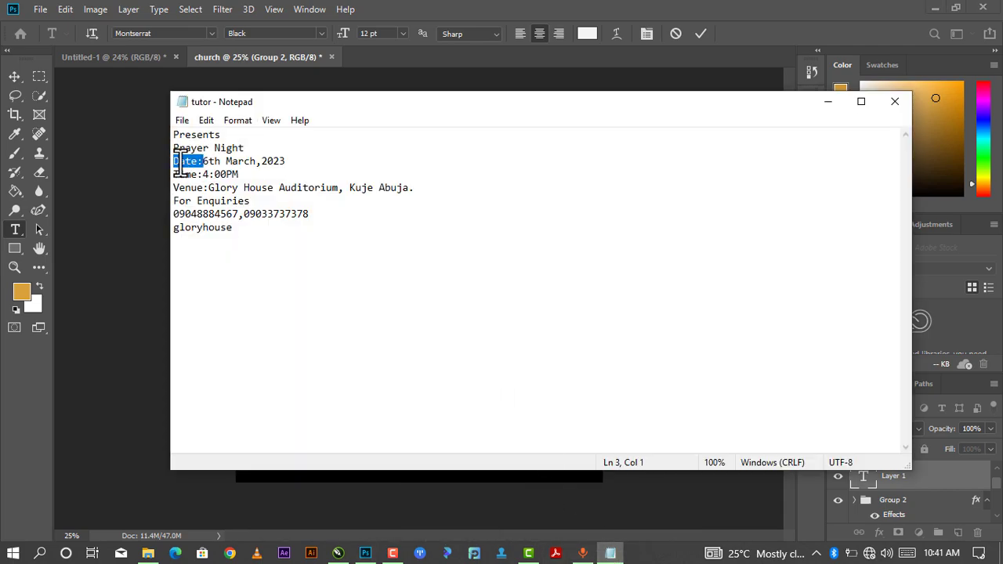
pyautogui.rightClick(180, 162)
pyautogui.click(223, 208)
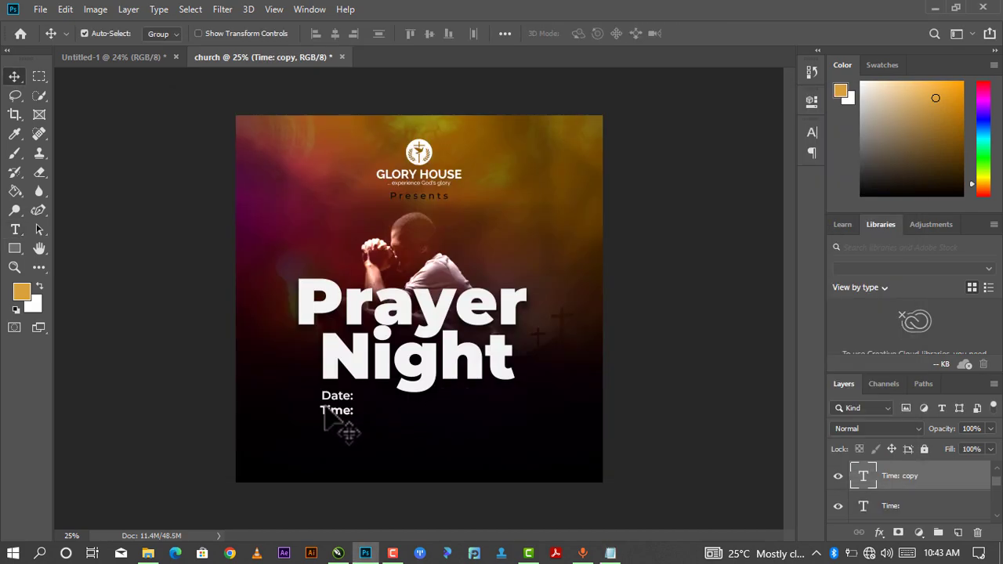
pyautogui.moveTo(335, 416); pyautogui.dragTo(338, 427)
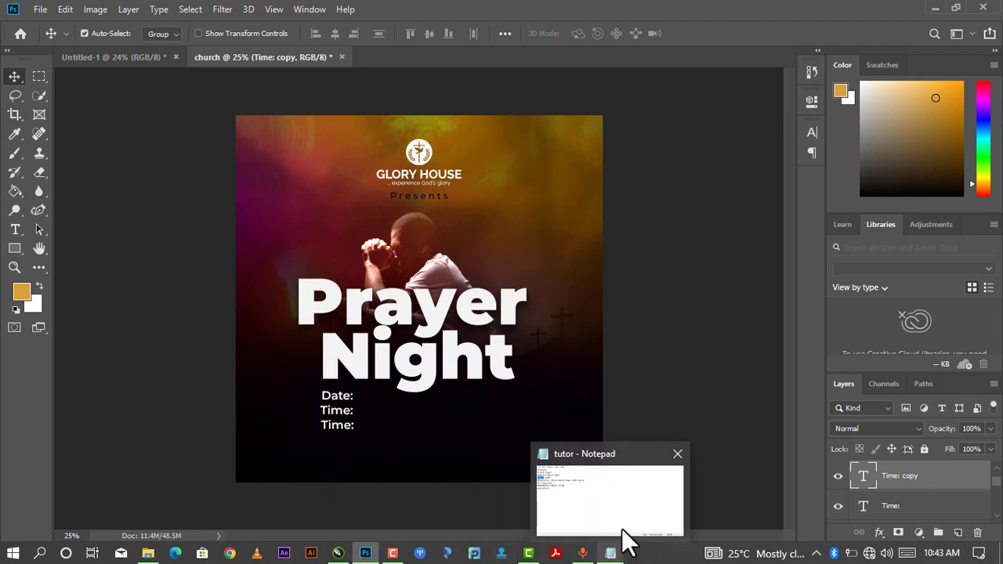
# Copy the 'Venue:' label from line 5 of the Notepad notes.
pyautogui.click(611, 553)
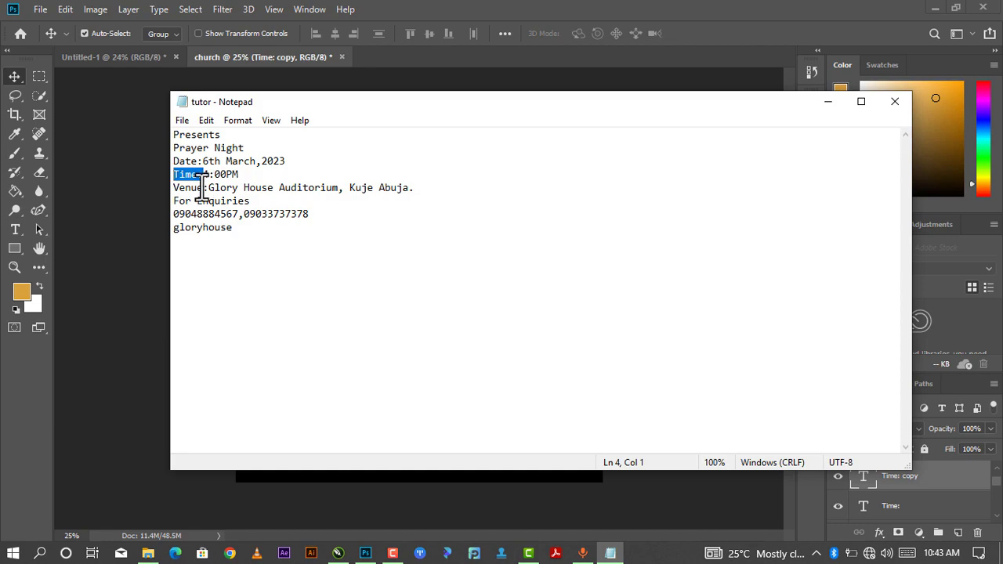
pyautogui.moveTo(207, 188); pyautogui.dragTo(173, 189)
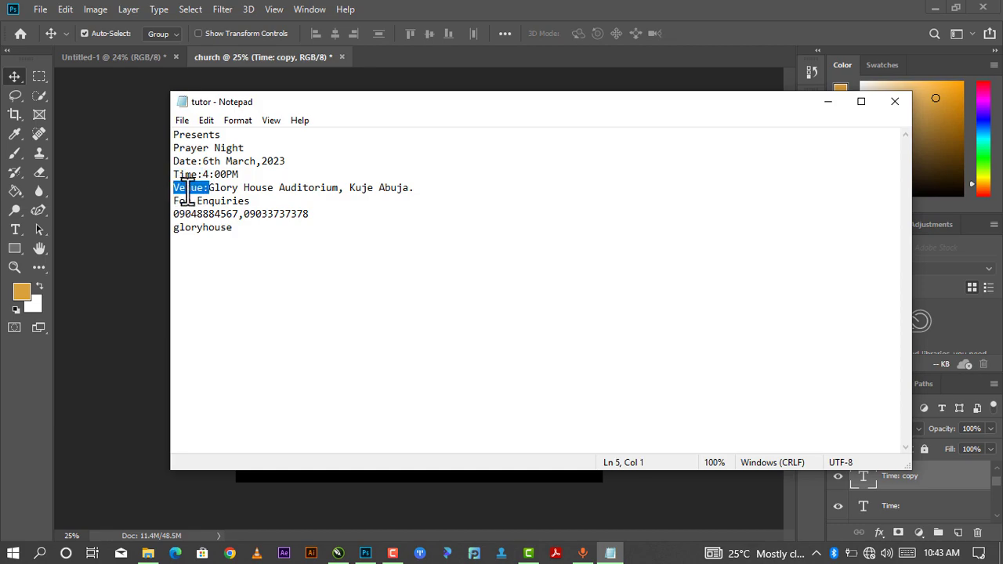
pyautogui.rightClick(206, 193)
pyautogui.click(234, 236)
pyautogui.click(821, 102)
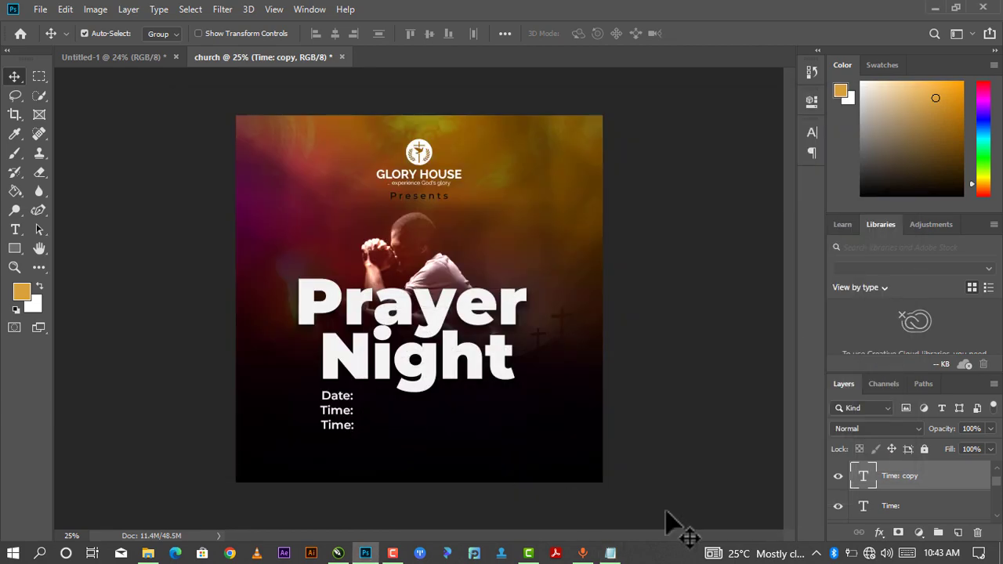
# Change the duplicated third label line to read 'Venue:'.
pyautogui.doubleClick(864, 476)
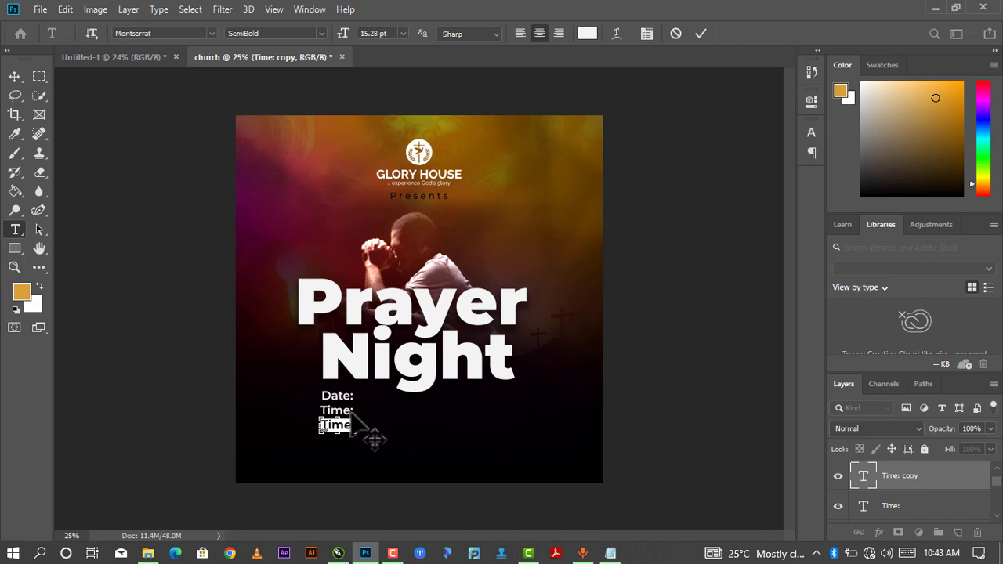
pyautogui.hotkey('ctrl', 'v')
pyautogui.scroll(1, 356, 418)
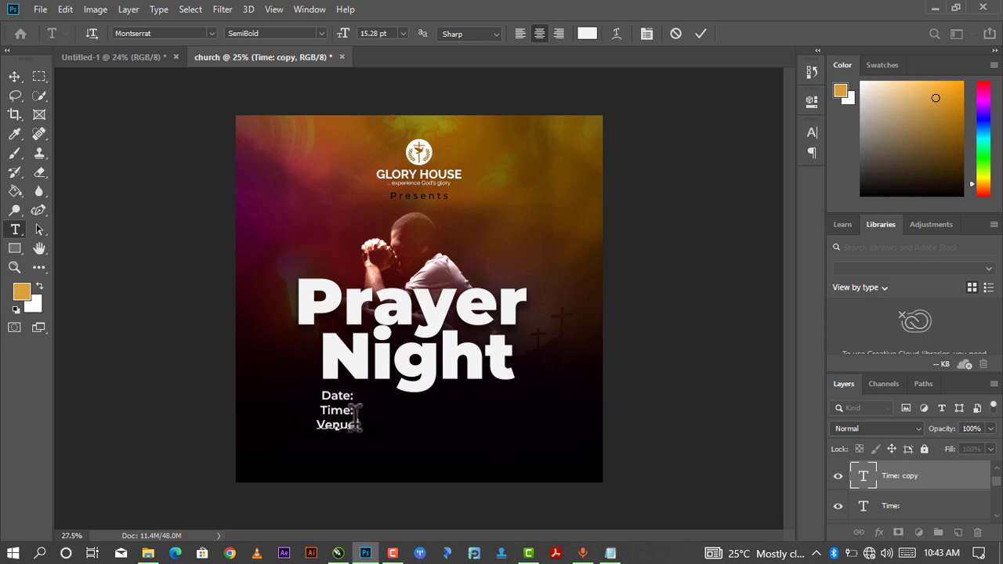
pyautogui.scroll(-1, 355, 417)
pyautogui.write(':')
pyautogui.click(699, 35)
pyautogui.press('v')
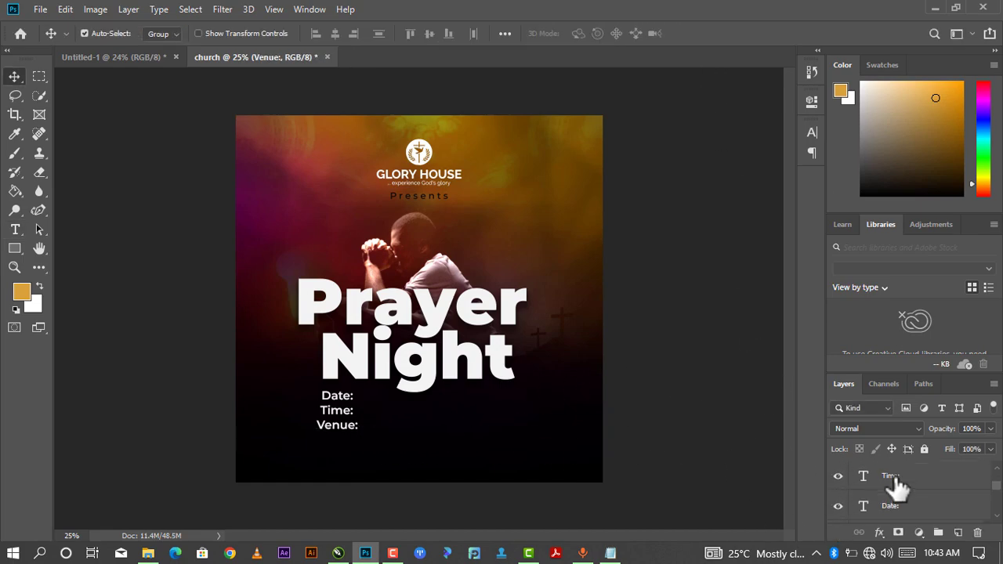
pyautogui.scroll(1, 897, 484)
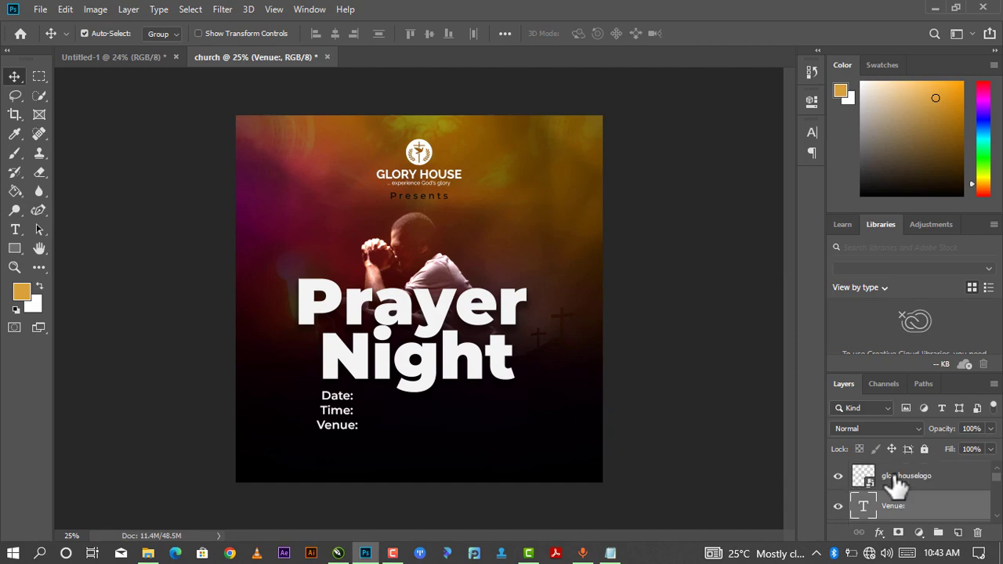
pyautogui.scroll(-1, 897, 484)
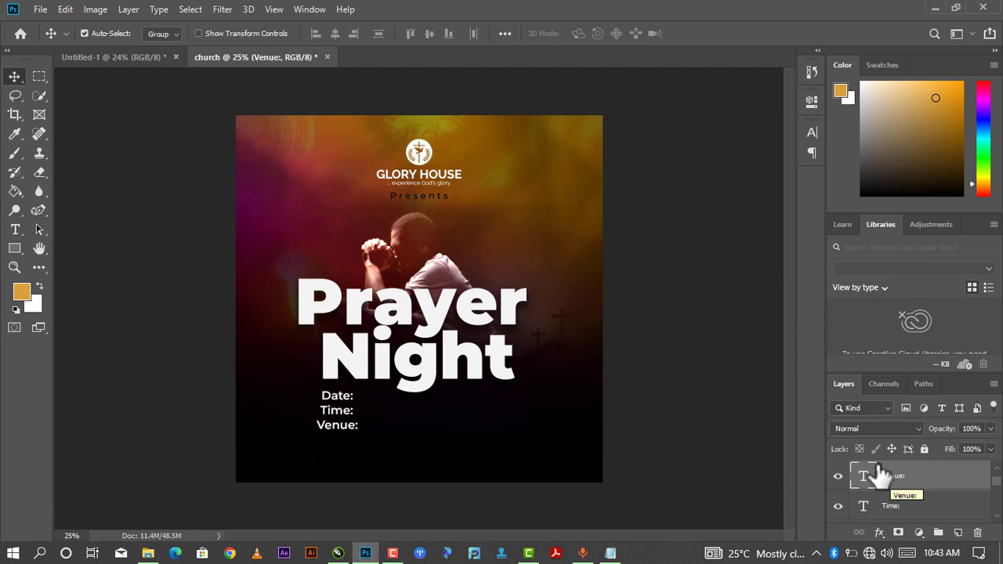
# Select the Date:, Time: and Venue: layers and group them with Ctrl+G.
pyautogui.press('ctrl')
pyautogui.keyDown('ctrl'); pyautogui.click(892, 478); pyautogui.keyUp('ctrl')
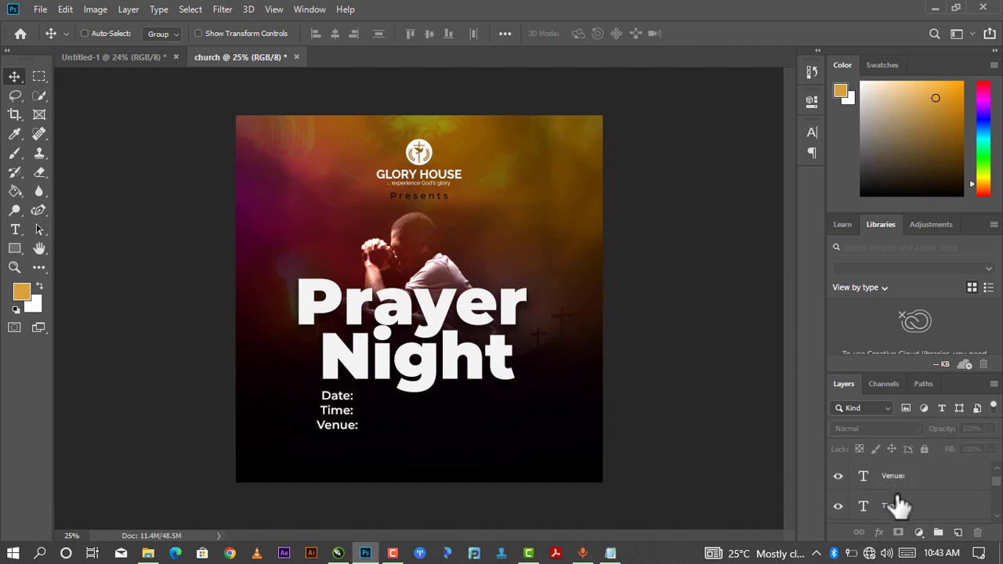
pyautogui.keyDown('ctrl'); pyautogui.click(897, 500); pyautogui.keyUp('ctrl')
pyautogui.keyDown('ctrl'); pyautogui.click(896, 478); pyautogui.keyUp('ctrl')
pyautogui.scroll(-1, 898, 486)
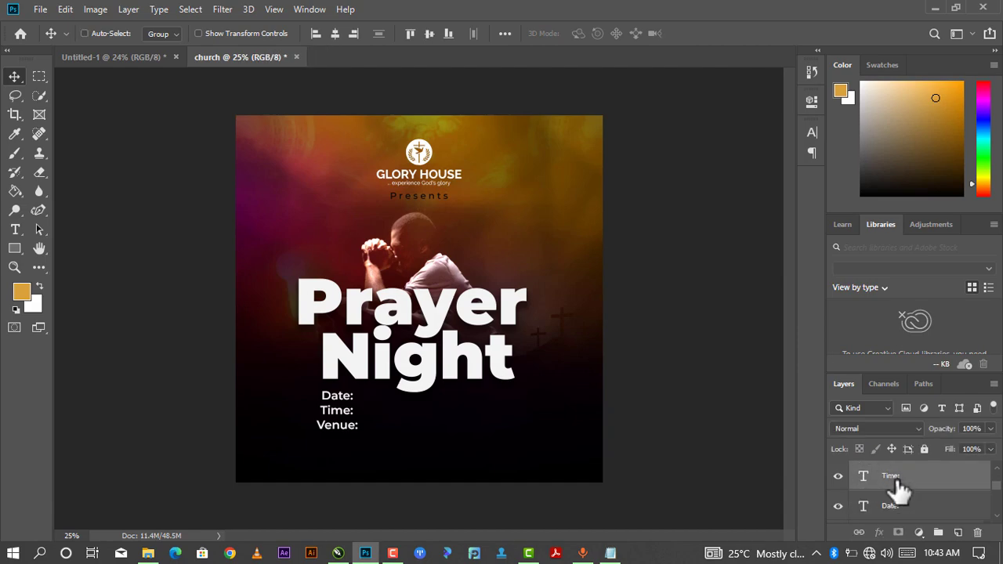
pyautogui.keyDown('ctrl'); pyautogui.click(893, 508); pyautogui.keyUp('ctrl')
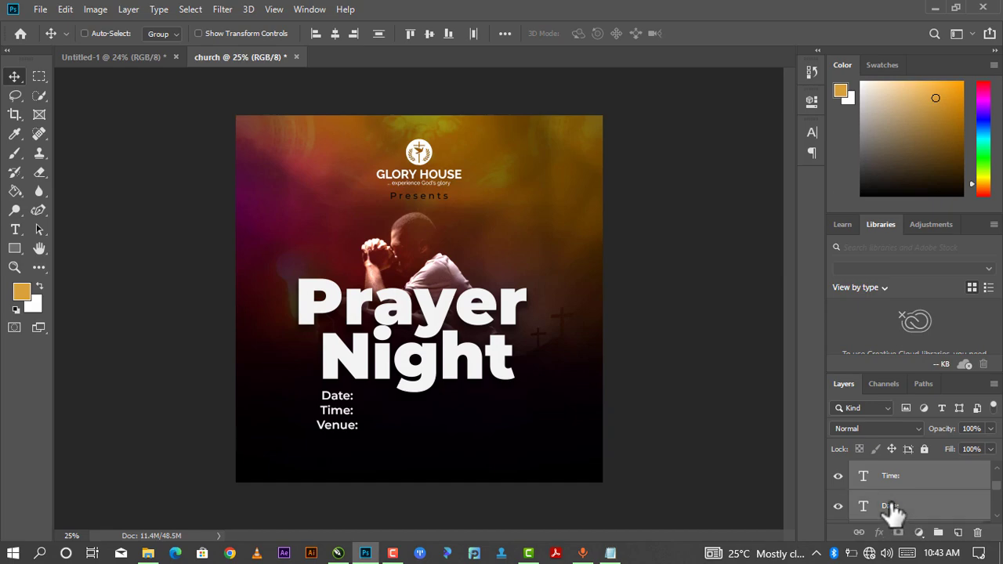
pyautogui.hotkey('ctrl', 'g')
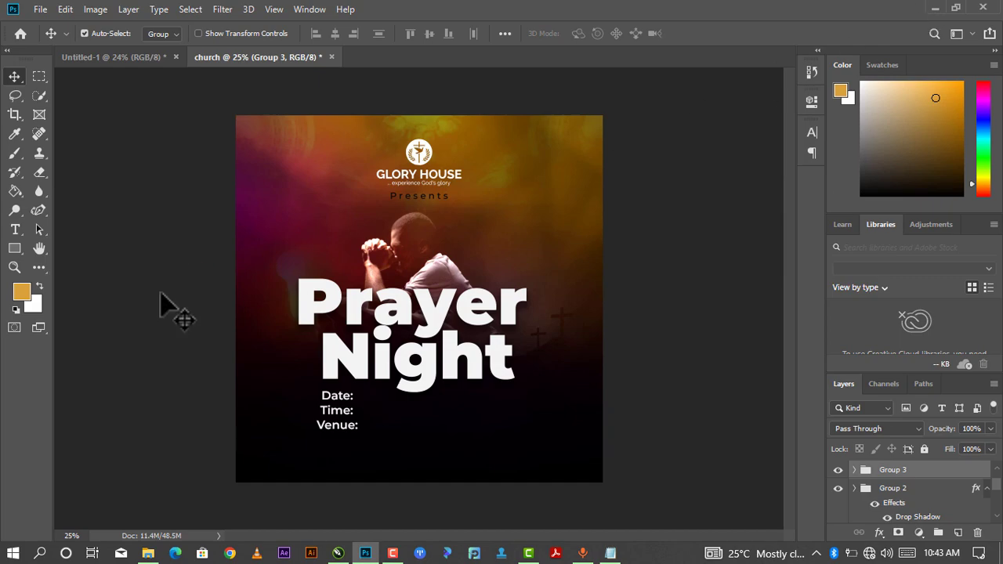
# Place 43064.jpg from Explorer, scaled down and positioned over the detail labels.
pyautogui.moveTo(338, 554)
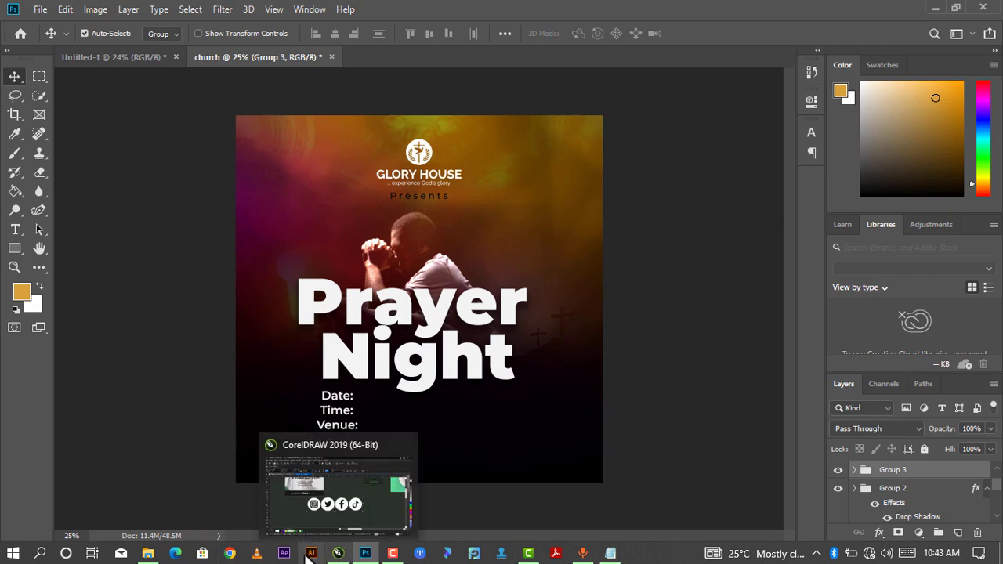
pyautogui.moveTo(148, 555)
pyautogui.click(188, 493)
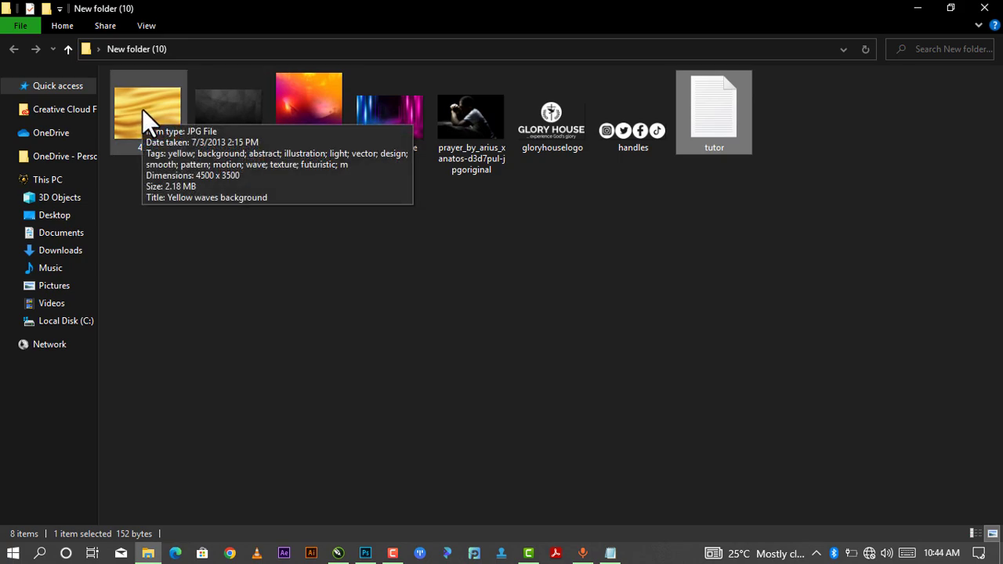
pyautogui.moveTo(146, 108); pyautogui.dragTo(390, 495)
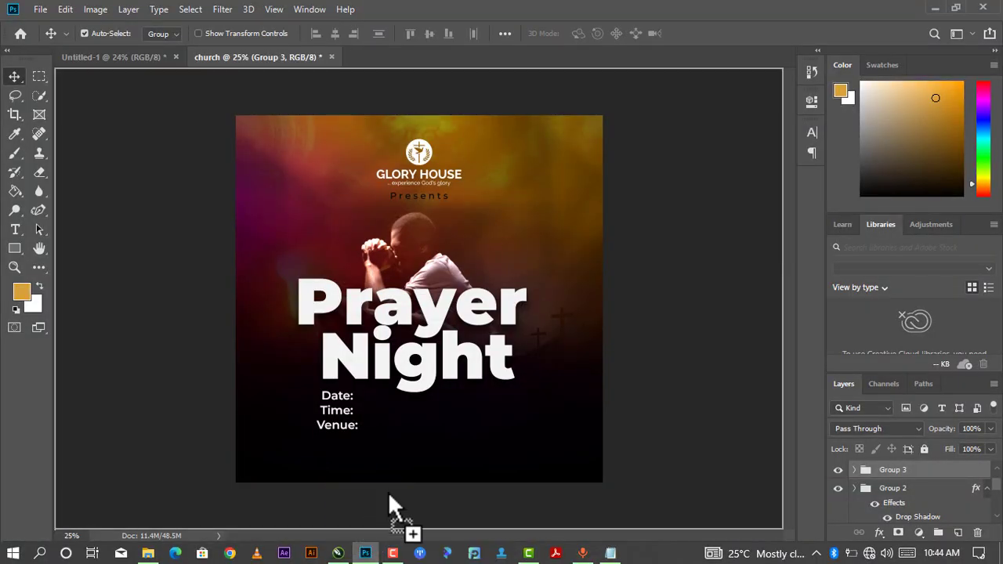
pyautogui.moveTo(355, 426); pyautogui.dragTo(354, 417)
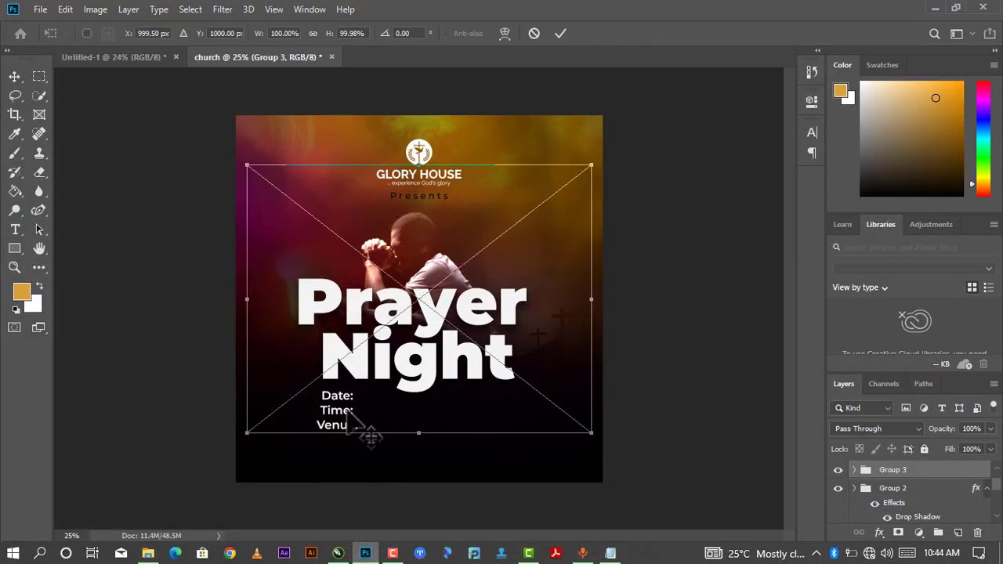
pyautogui.moveTo(594, 161); pyautogui.dragTo(367, 339)
pyautogui.moveTo(340, 382); pyautogui.dragTo(349, 405)
pyautogui.click(561, 34)
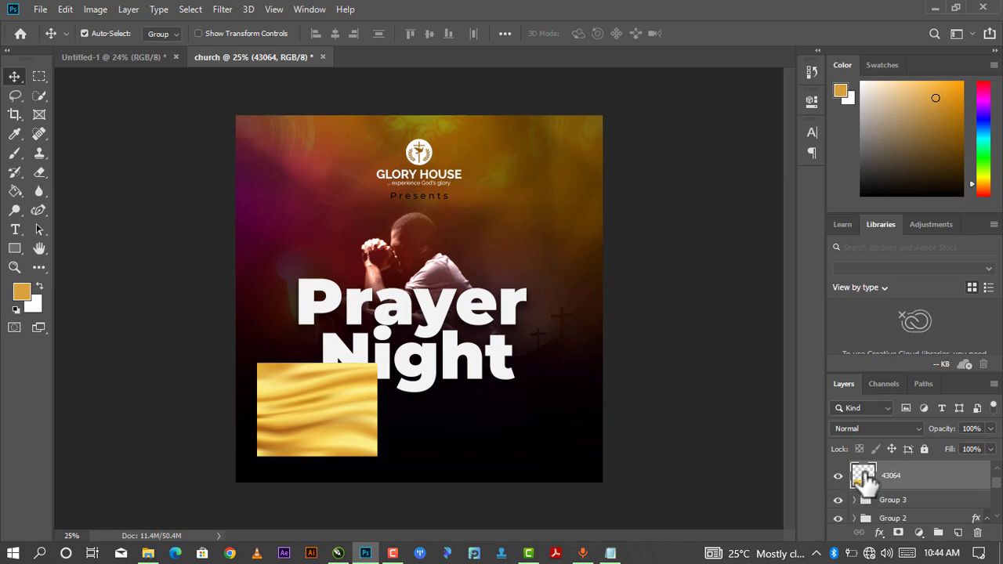
# Clip the 43064 gold layer to Group 3 so the labels turn gold.
pyautogui.rightClick(902, 484)
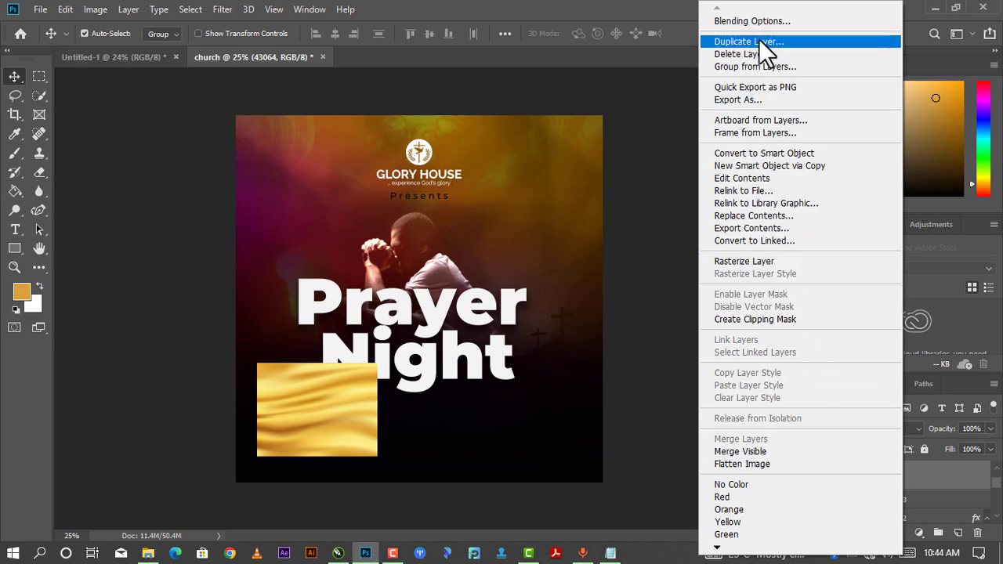
pyautogui.click(744, 319)
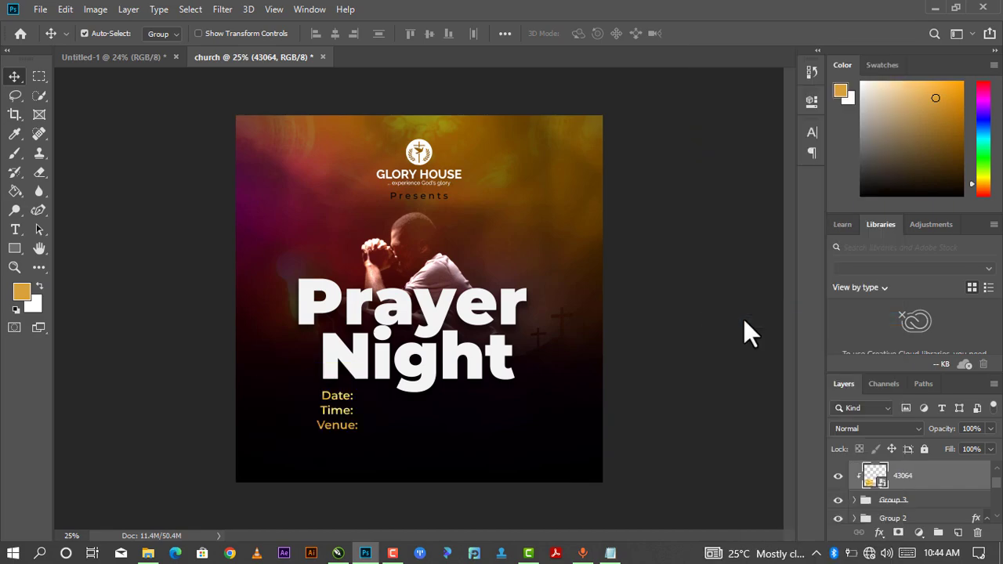
pyautogui.click(342, 416)
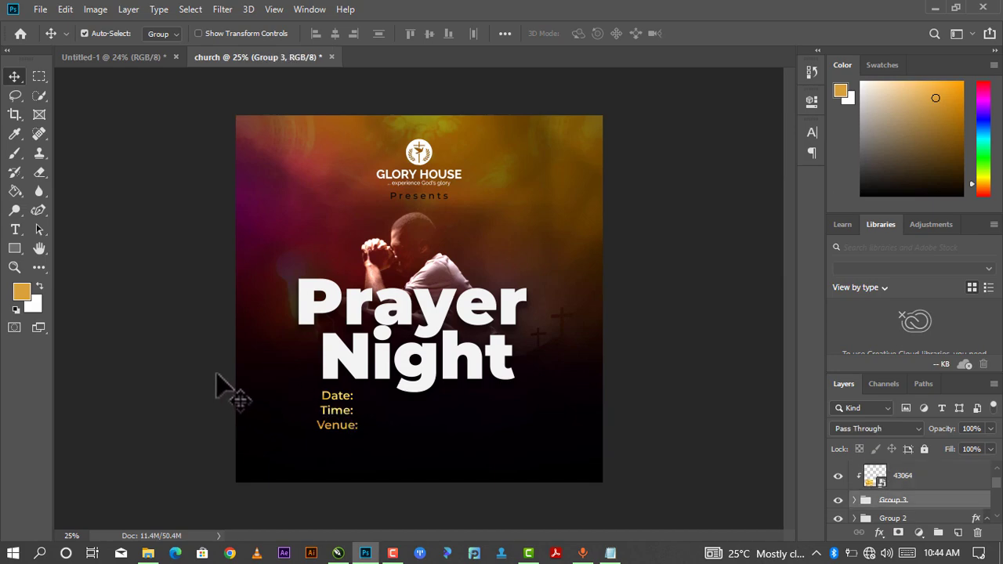
# Paste the event date '6th March,2023' into a text layer and commit it.
pyautogui.moveTo(215, 374); pyautogui.dragTo(368, 419)
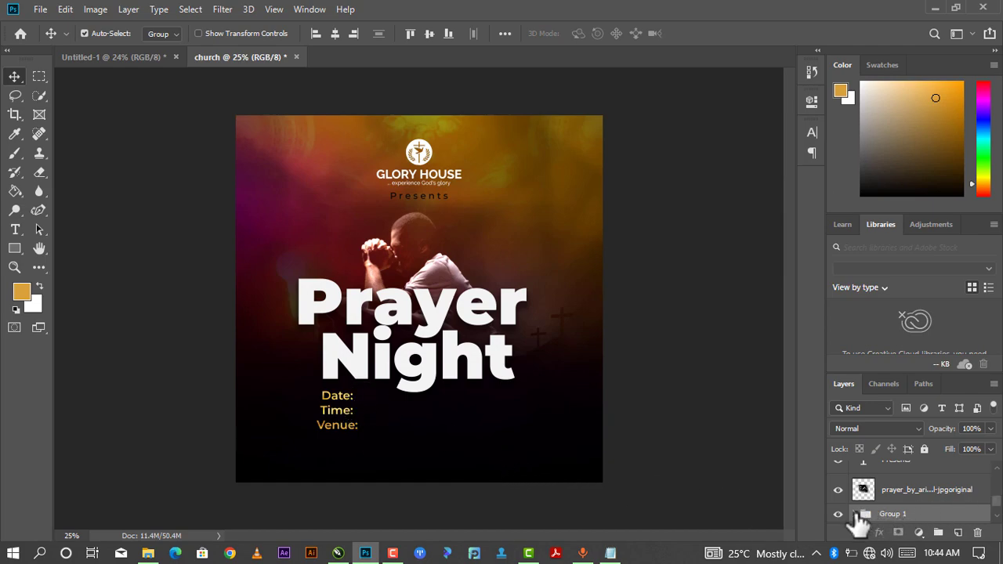
pyautogui.scroll(2, 863, 503)
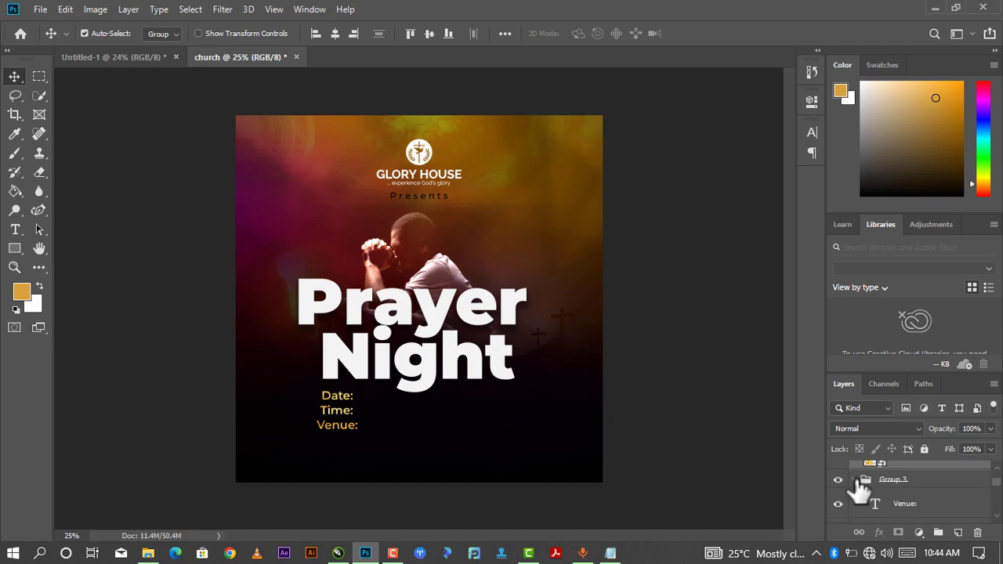
pyautogui.scroll(3, 909, 502)
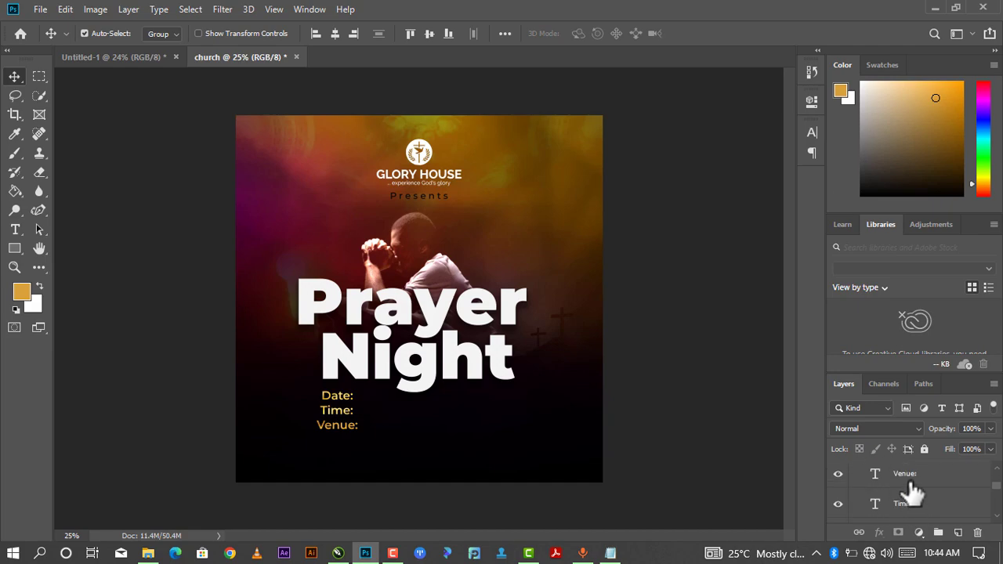
pyautogui.click(909, 479)
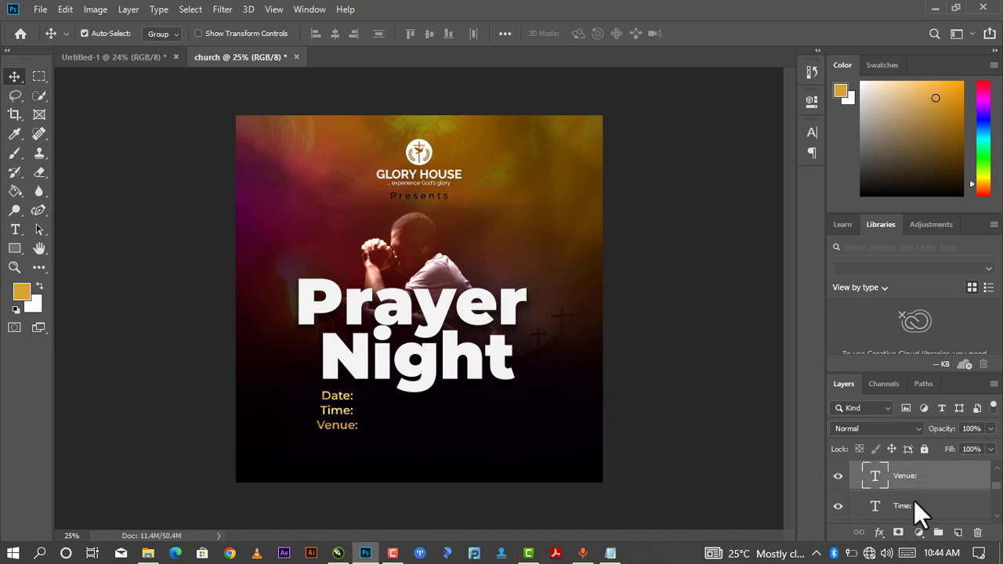
pyautogui.keyDown('ctrl'); pyautogui.click(915, 503); pyautogui.keyUp('ctrl')
pyautogui.scroll(-1, 914, 494)
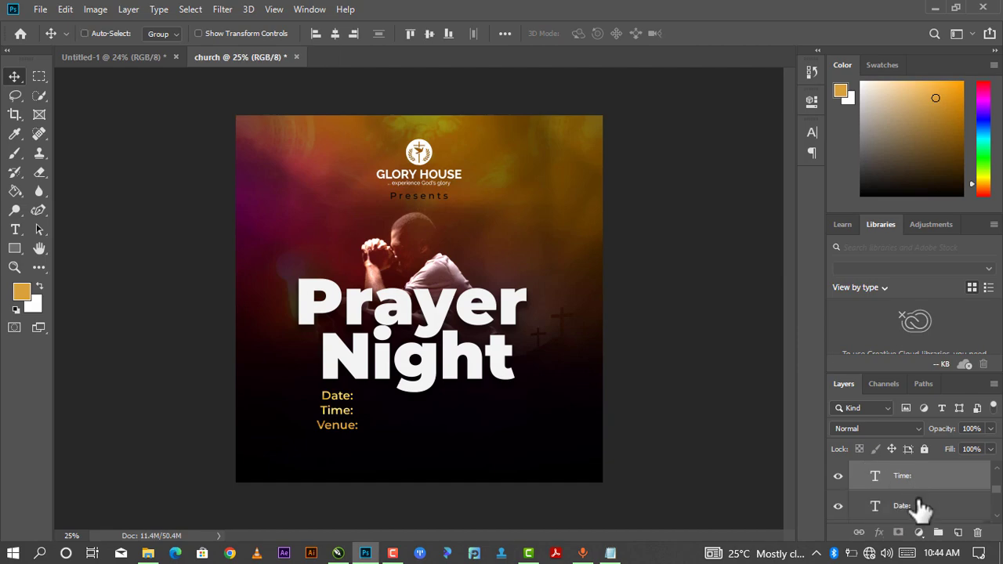
pyautogui.keyDown('ctrl'); pyautogui.click(918, 502); pyautogui.keyUp('ctrl')
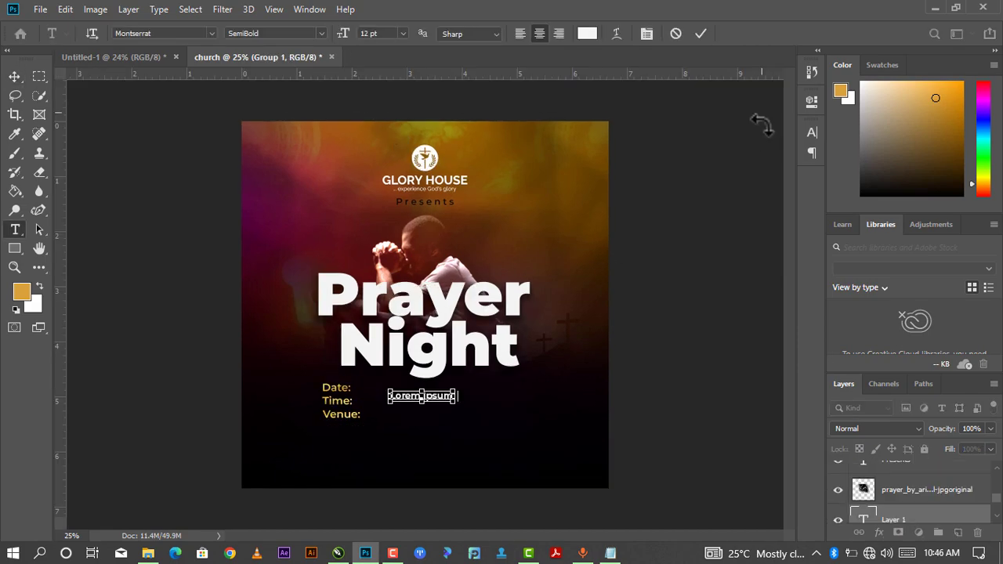
pyautogui.write('6th March,2023')
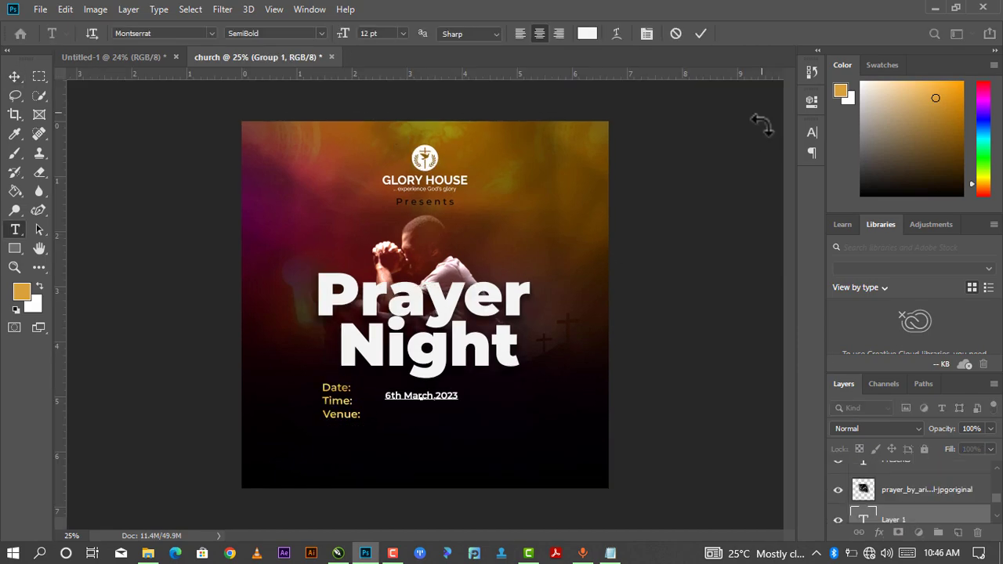
pyautogui.click(701, 33)
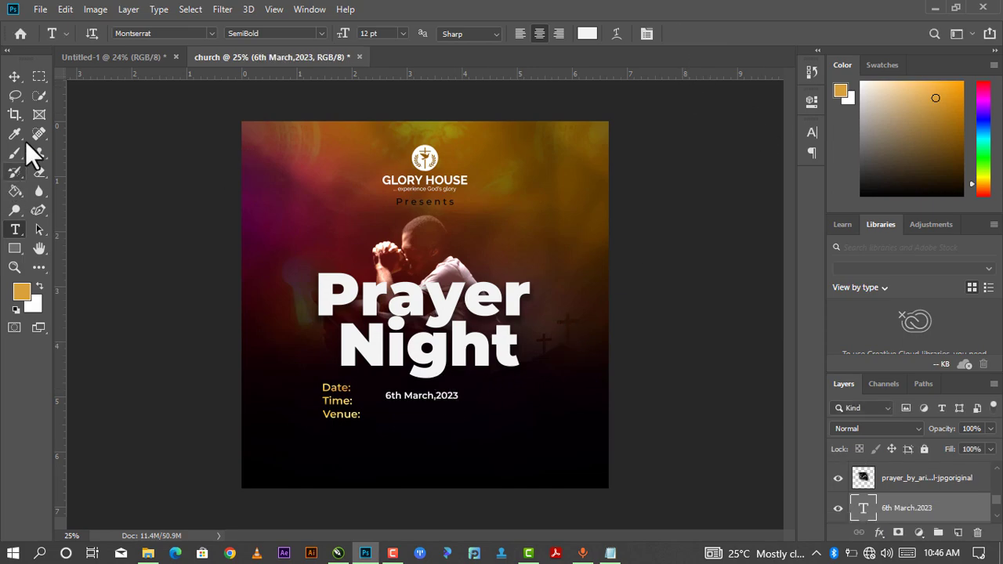
# Position the date after Date: and place a duplicate beside Time:.
pyautogui.click(14, 76)
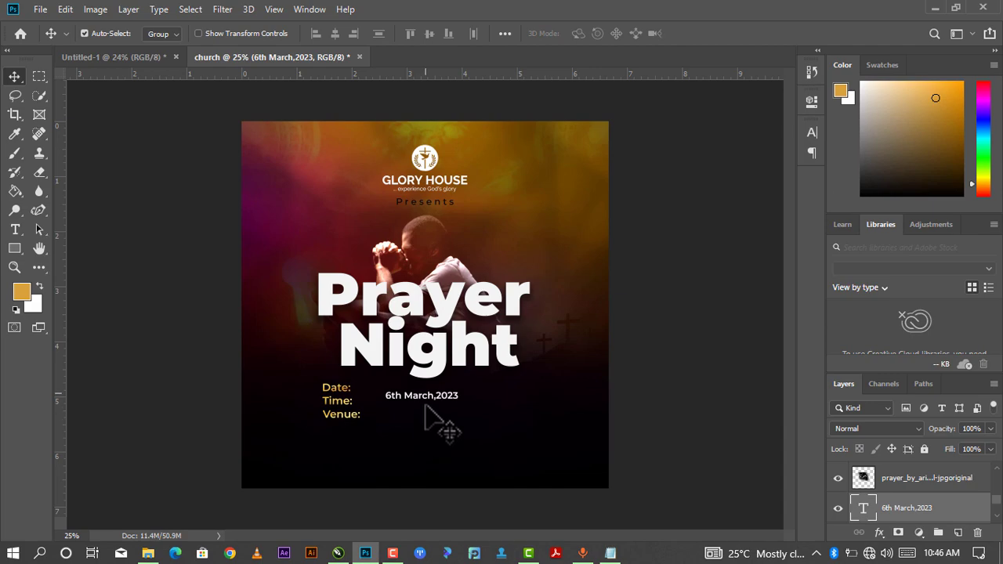
pyautogui.moveTo(421, 396); pyautogui.dragTo(396, 390)
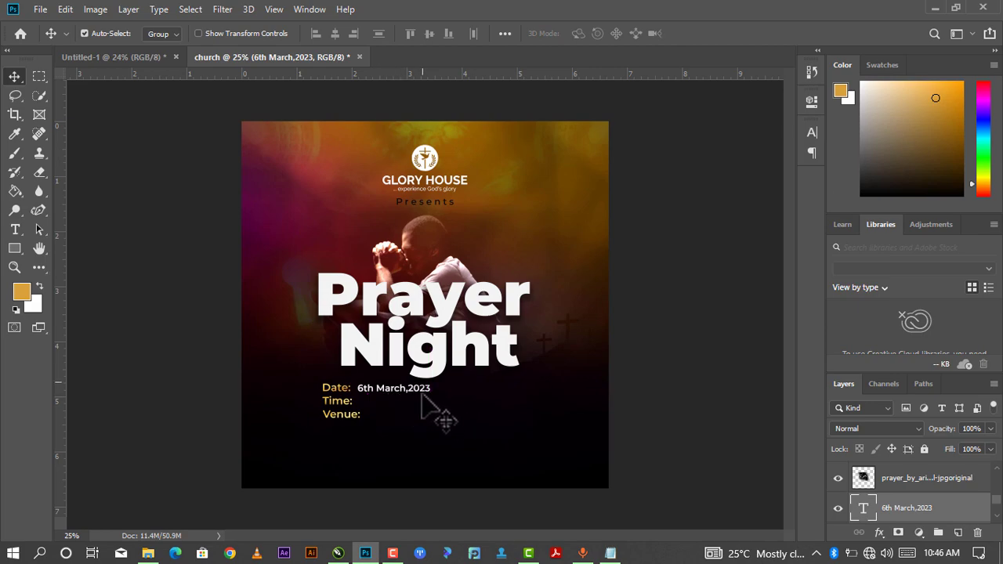
pyautogui.press('ctrl')
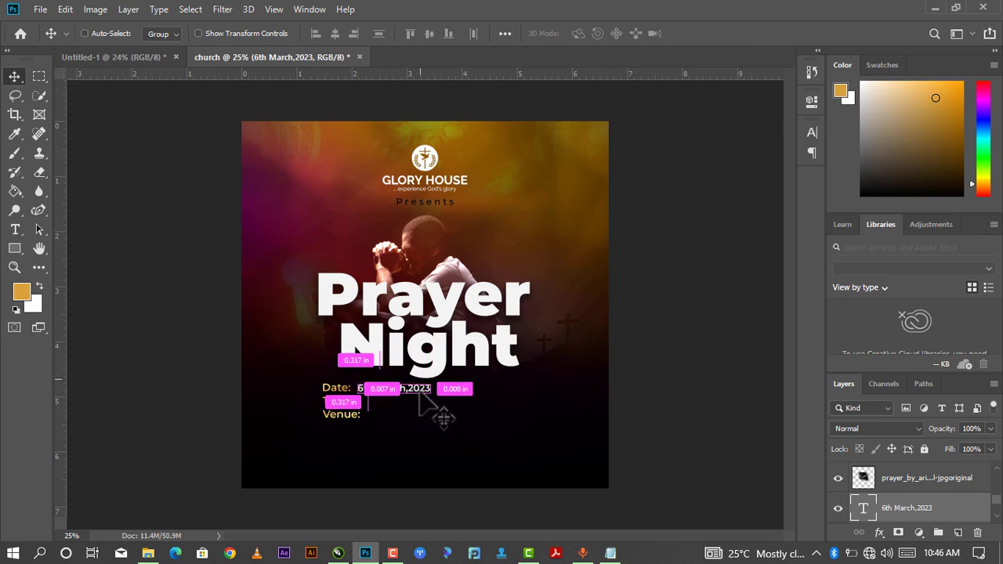
pyautogui.hotkey('ctrl', 'j')
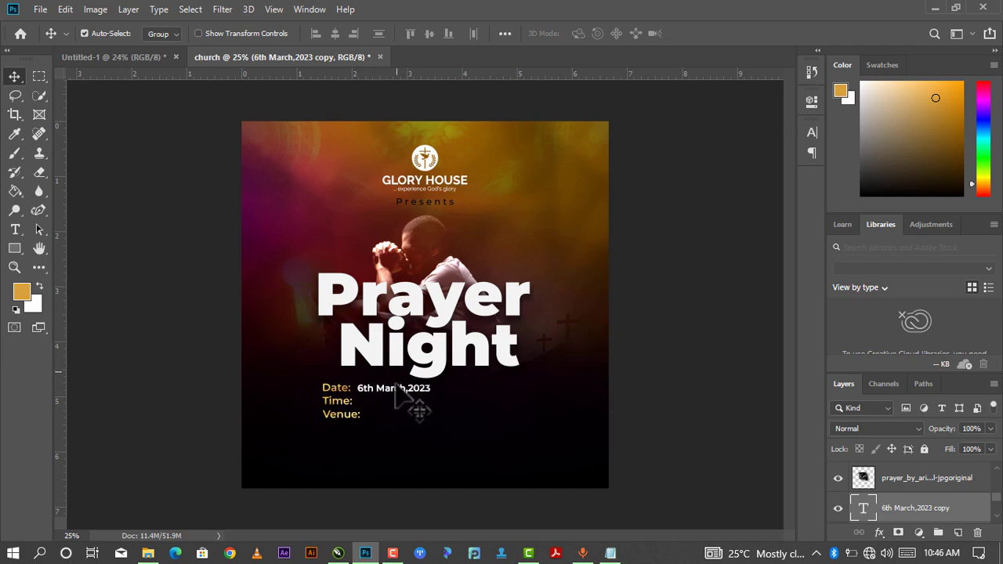
pyautogui.moveTo(395, 390); pyautogui.dragTo(395, 403)
pyautogui.scroll(4, 395, 403)
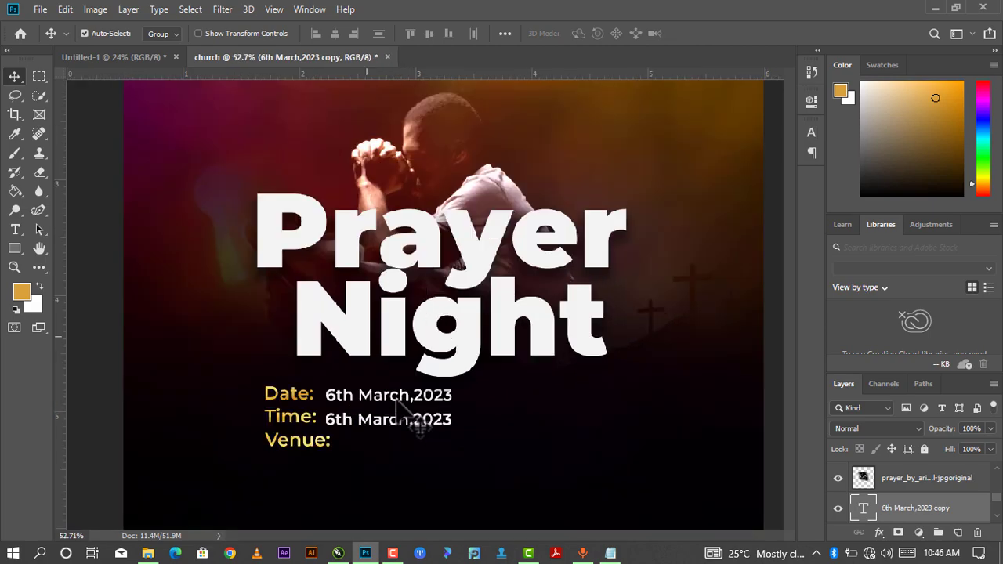
pyautogui.scroll(2, 396, 447)
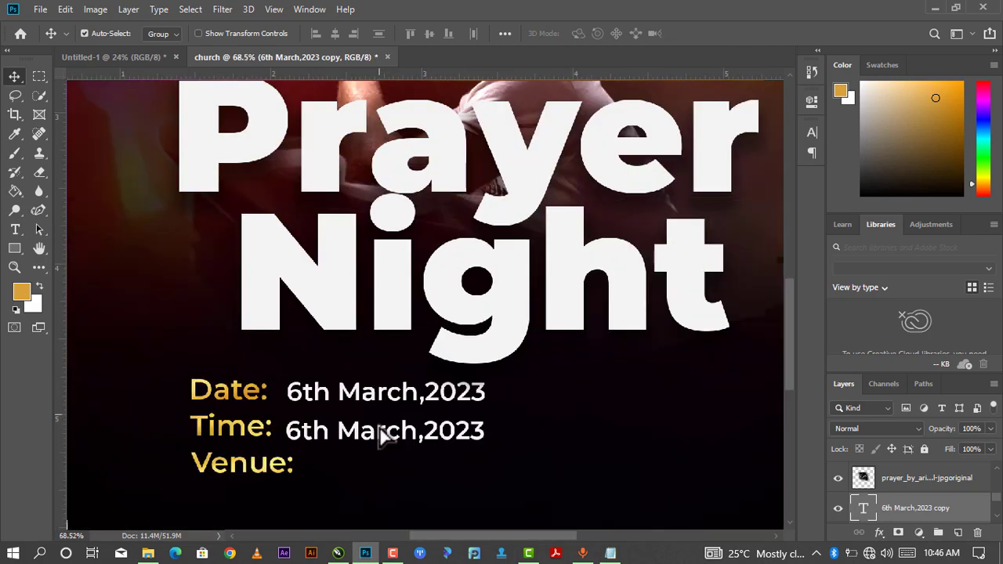
pyautogui.moveTo(381, 431); pyautogui.dragTo(371, 430)
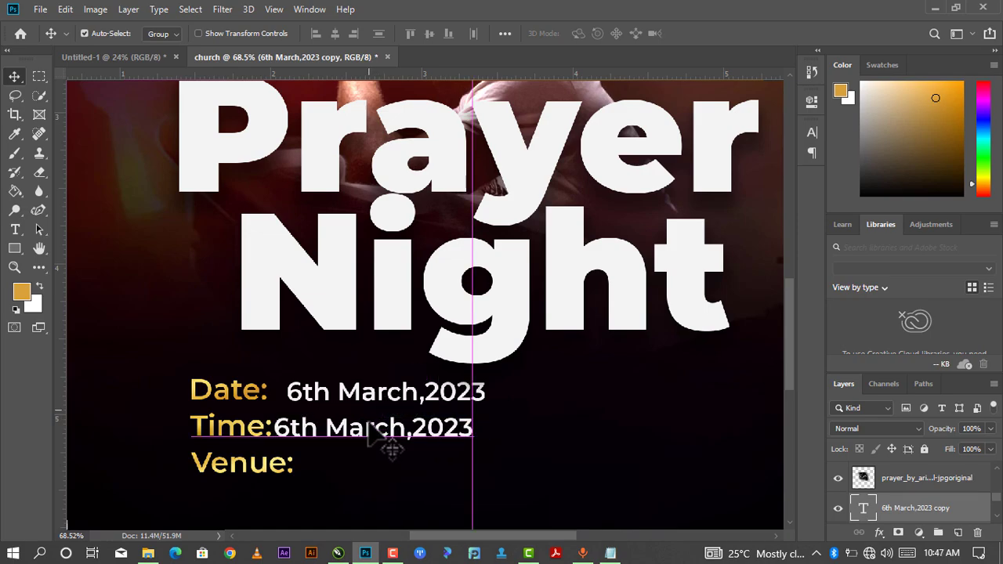
pyautogui.moveTo(321, 396); pyautogui.dragTo(303, 394)
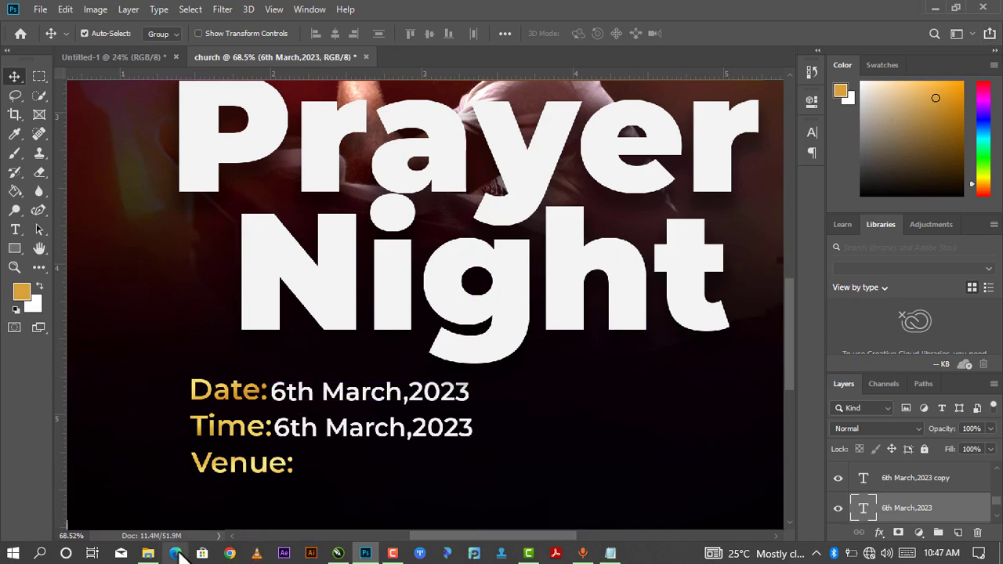
# Copy '4:00PM' from the Notepad event notes.
pyautogui.click(609, 553)
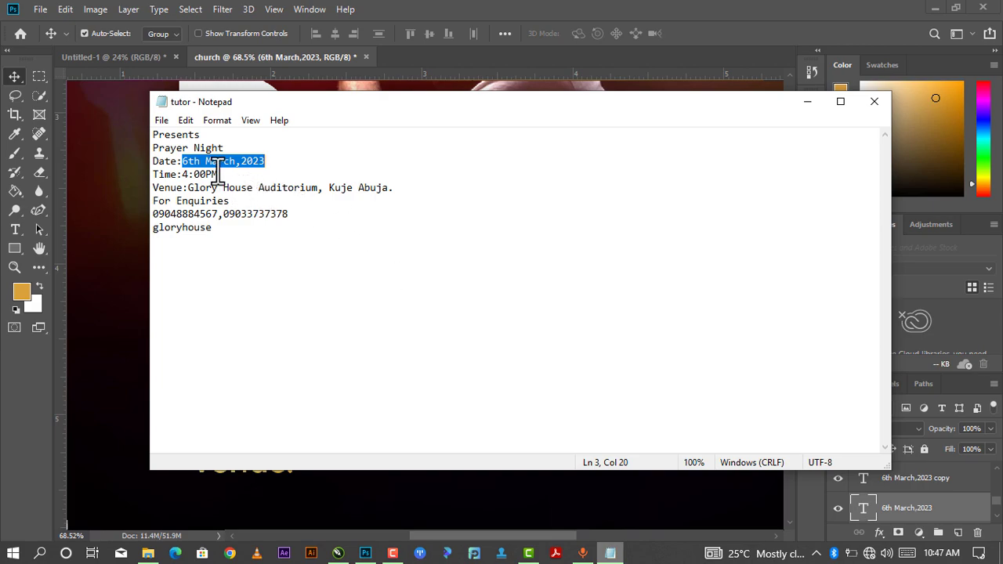
pyautogui.moveTo(217, 174); pyautogui.dragTo(182, 174)
pyautogui.rightClick(190, 174)
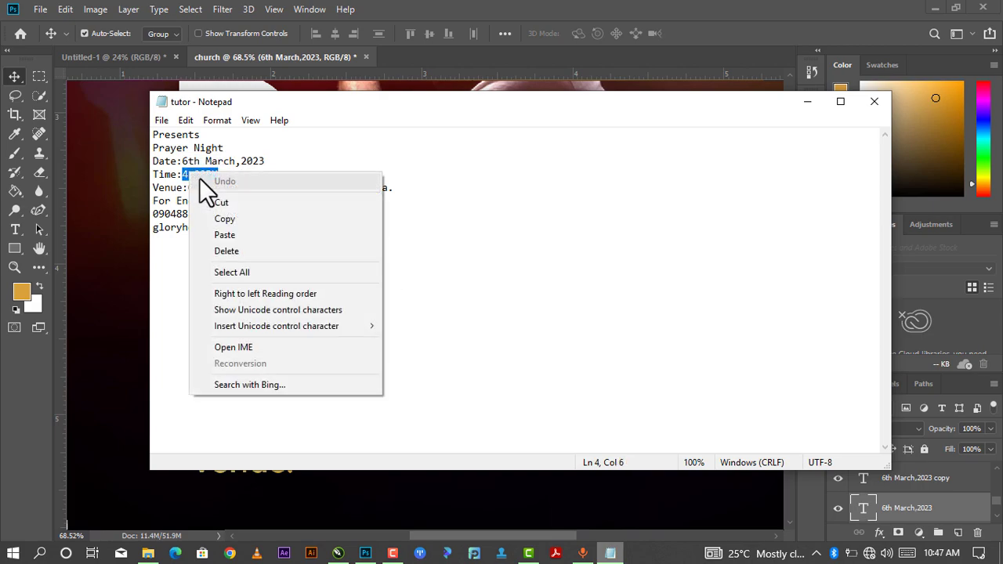
pyautogui.click(229, 218)
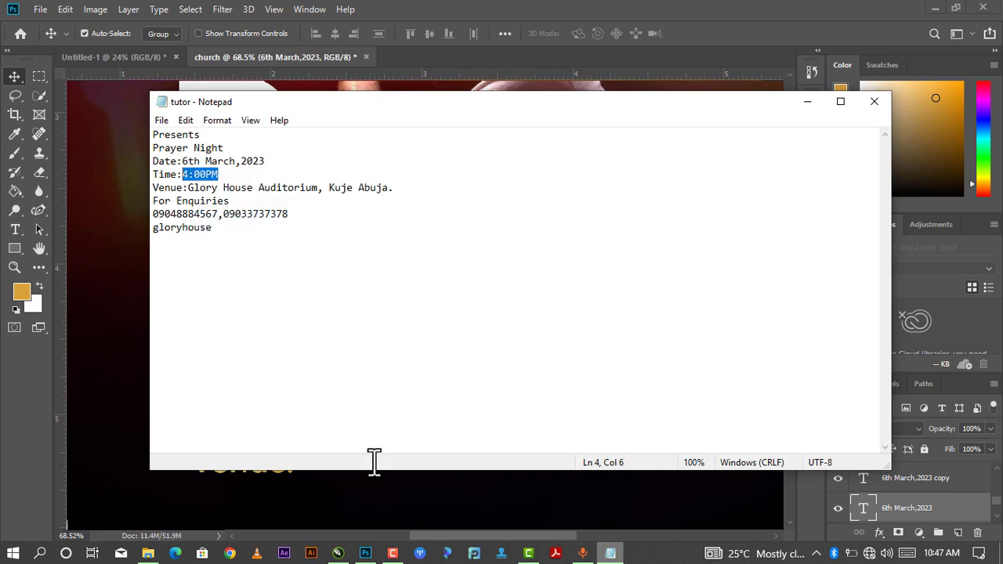
pyautogui.click(366, 553)
# Replace the Time line's date with 4:00PM, place it after Time:, and copy it to Venue.
pyautogui.click(343, 437)
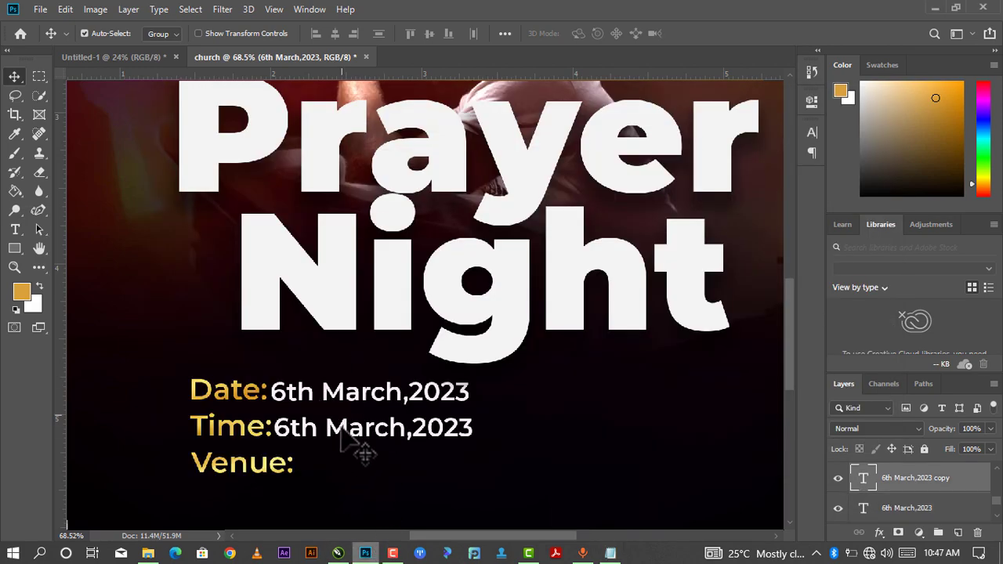
pyautogui.doubleClick(343, 437)
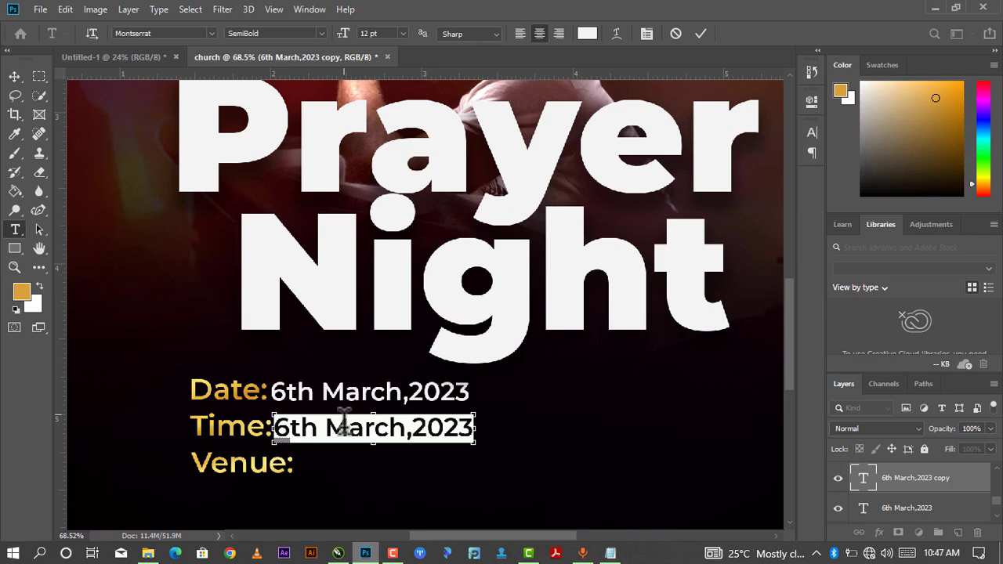
pyautogui.hotkey('ctrl', 'v')
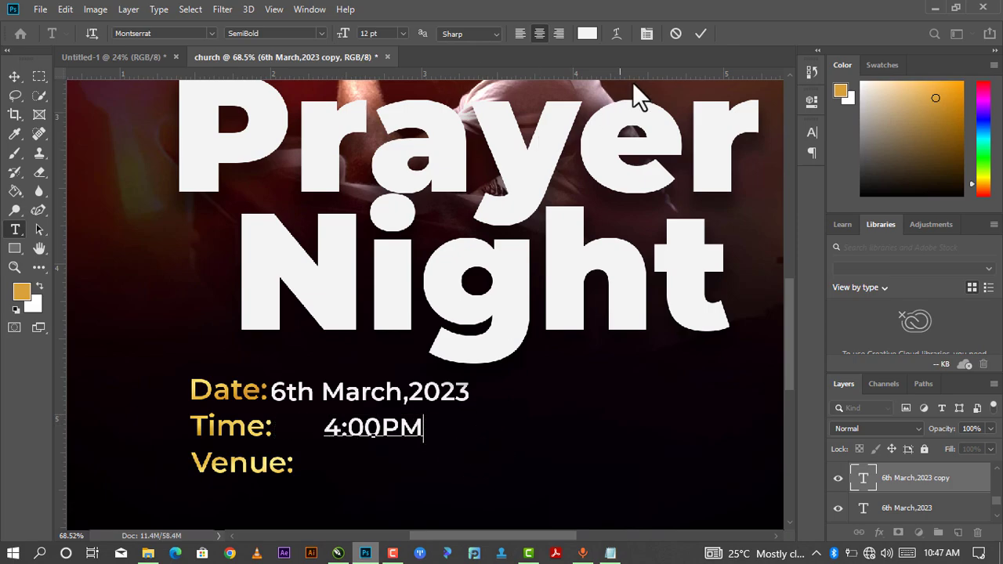
pyautogui.click(700, 33)
pyautogui.press('v')
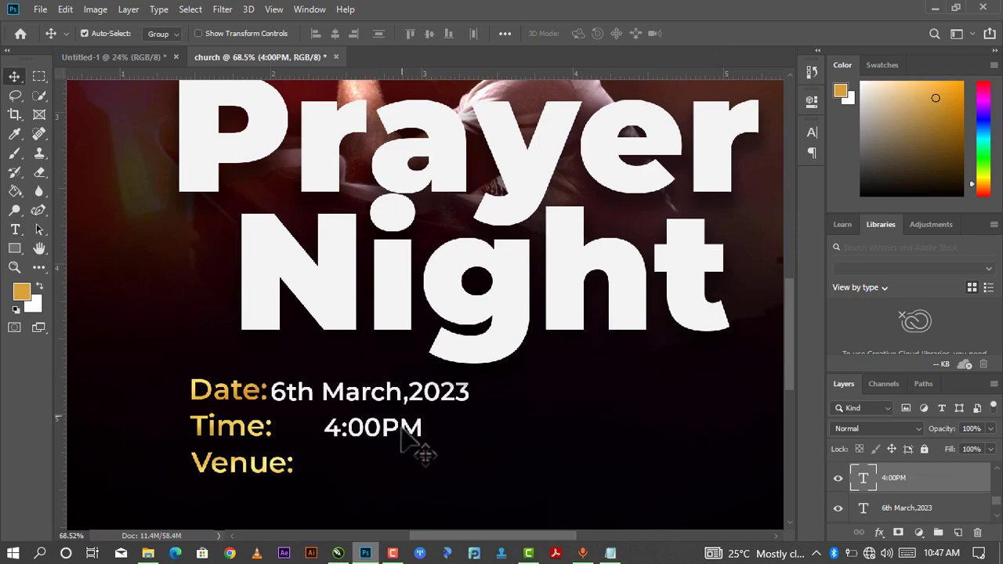
pyautogui.moveTo(362, 437); pyautogui.dragTo(354, 427)
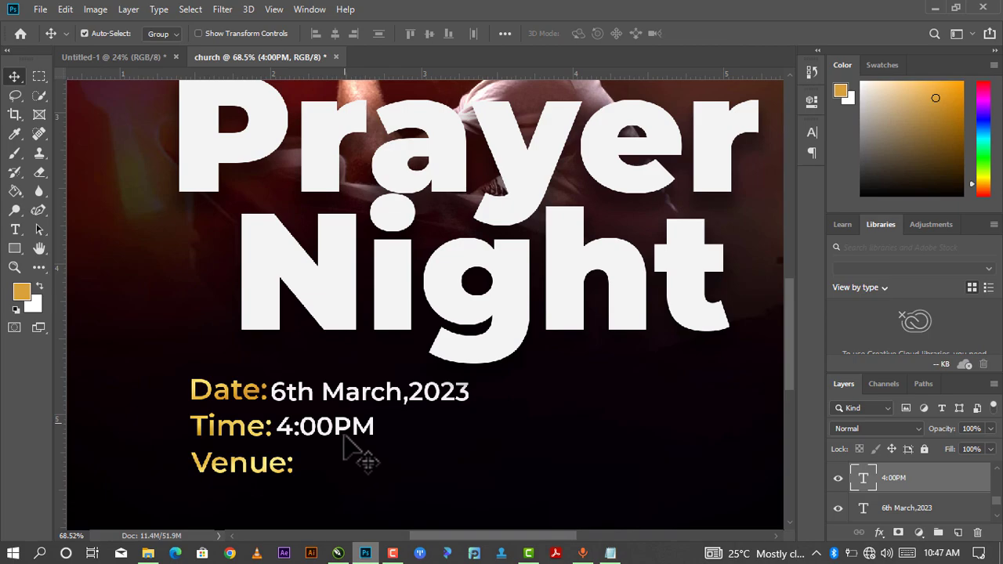
pyautogui.moveTo(342, 435); pyautogui.dragTo(352, 465)
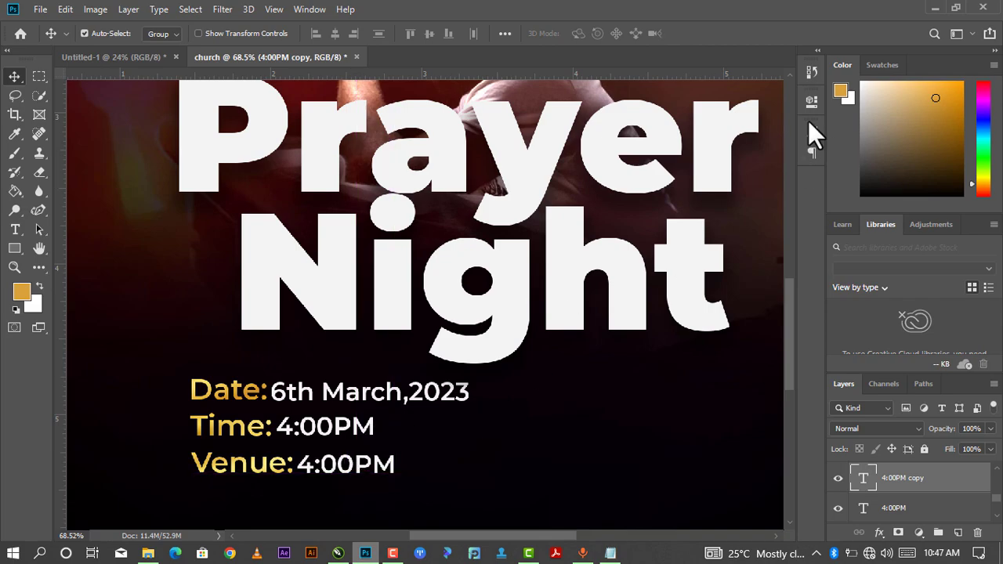
# Copy the venue address 'Glory House Auditorium, Kuje Abuja.' from the notes.
pyautogui.click(935, 9)
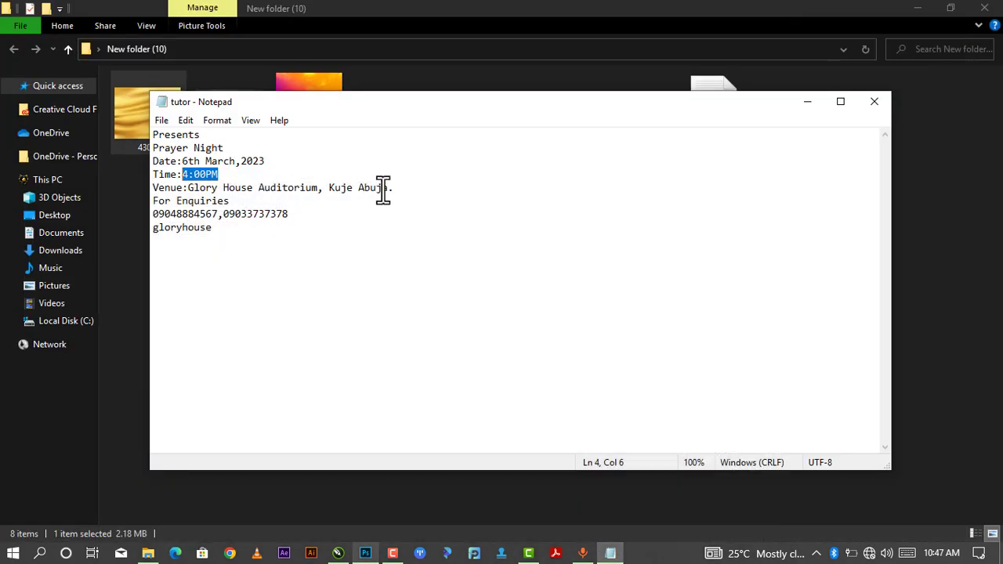
pyautogui.moveTo(393, 191); pyautogui.dragTo(276, 190)
pyautogui.click(399, 185)
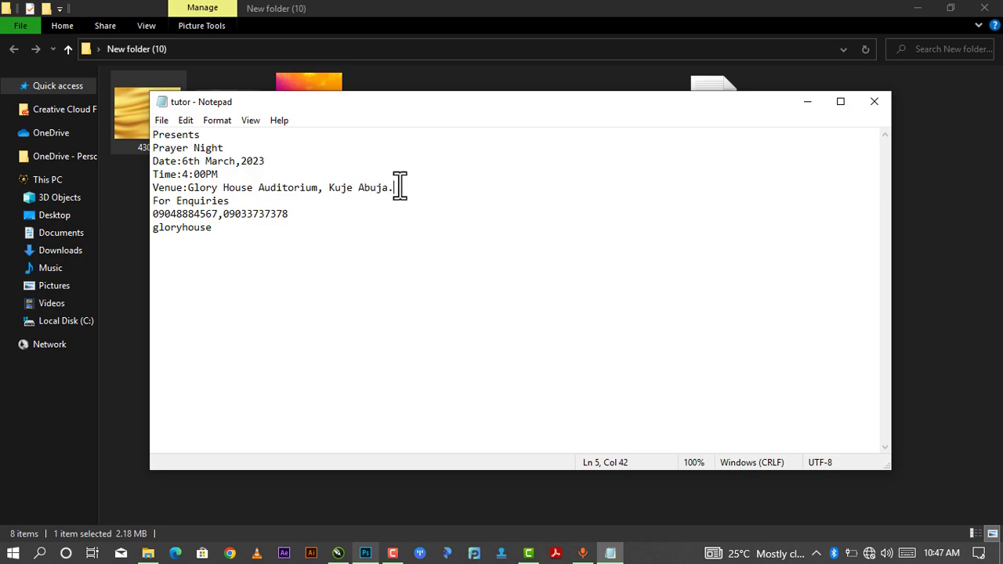
pyautogui.moveTo(400, 187); pyautogui.dragTo(190, 188)
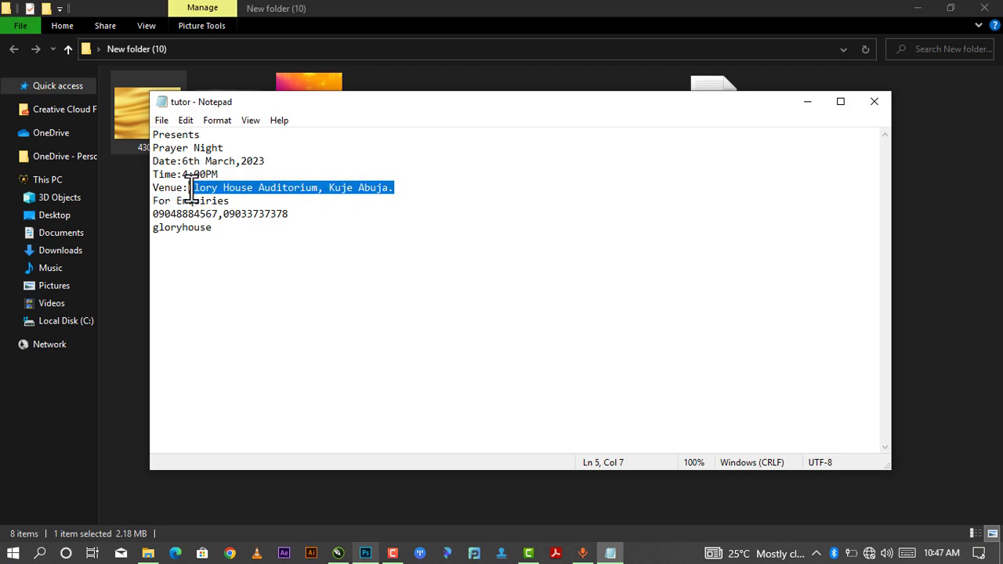
pyautogui.rightClick(189, 189)
pyautogui.click(235, 234)
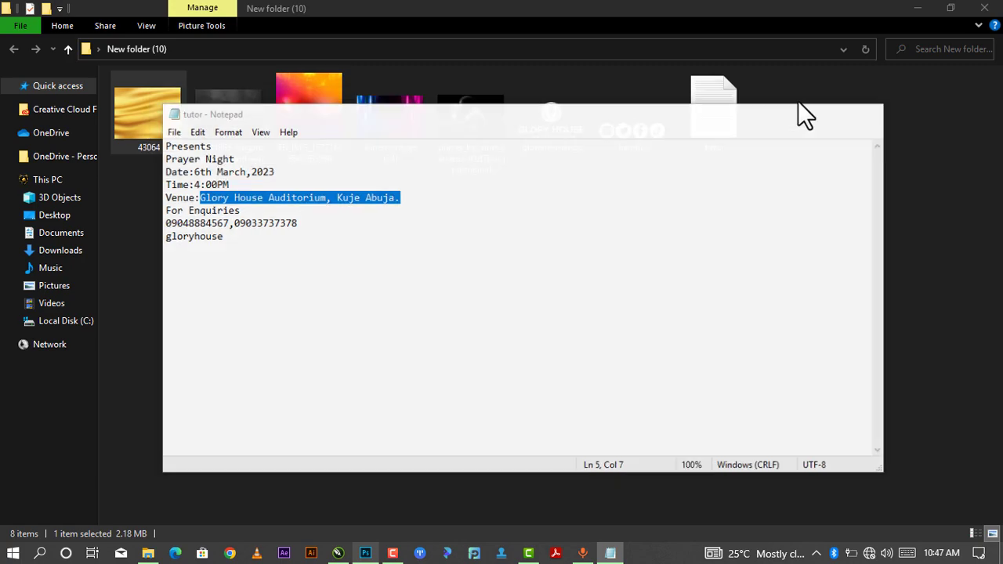
pyautogui.click(799, 101)
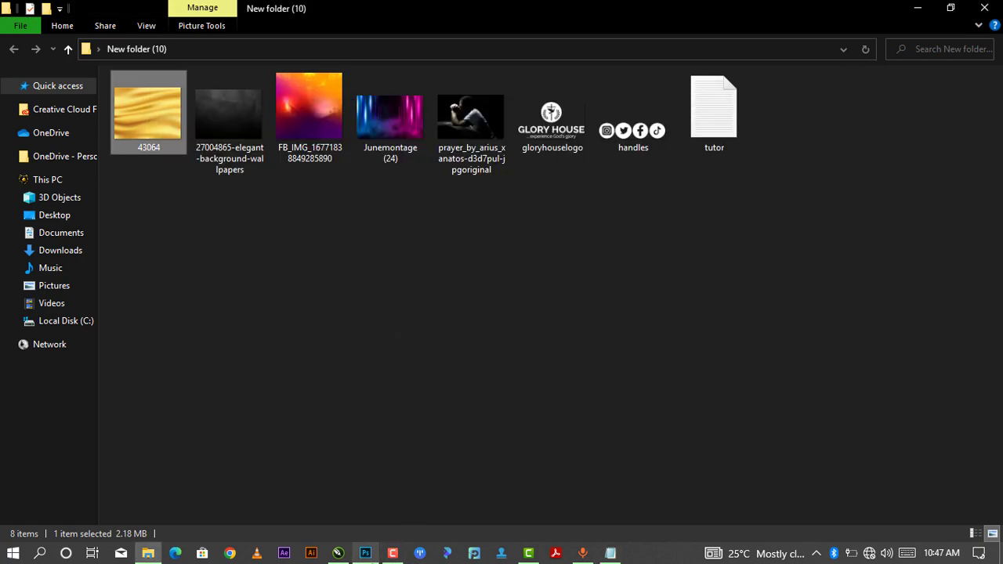
pyautogui.hotkey('alt', 'Tab')
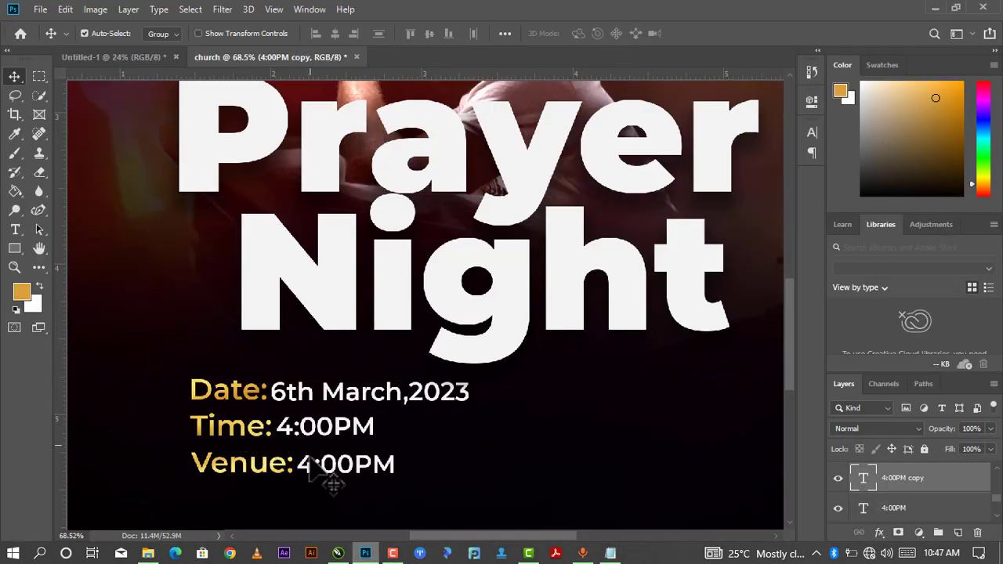
# Paste the venue address over the Venue line placeholder and align it after Venue:.
pyautogui.press('t')
pyautogui.doubleClick(302, 463)
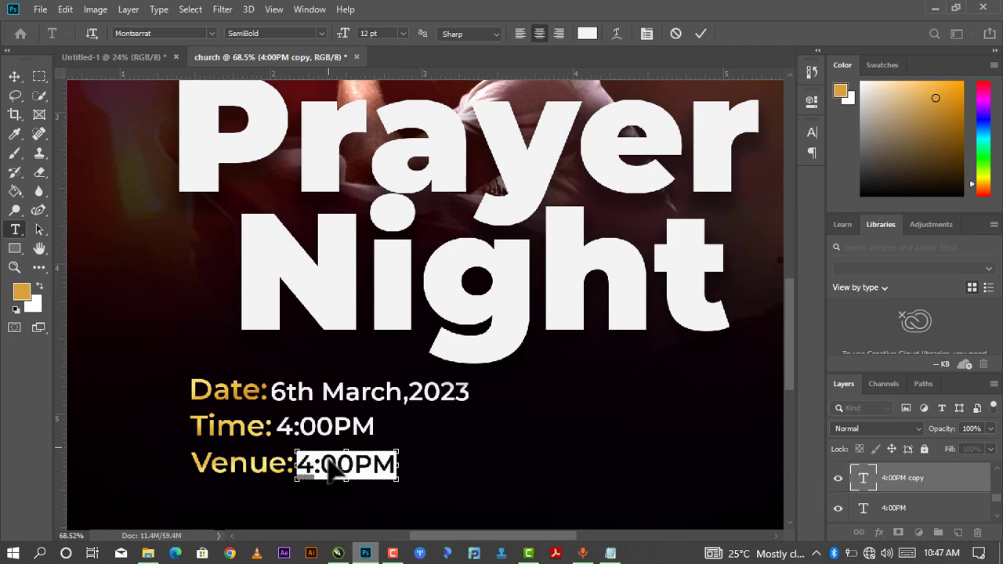
pyautogui.hotkey('ctrl', 'v')
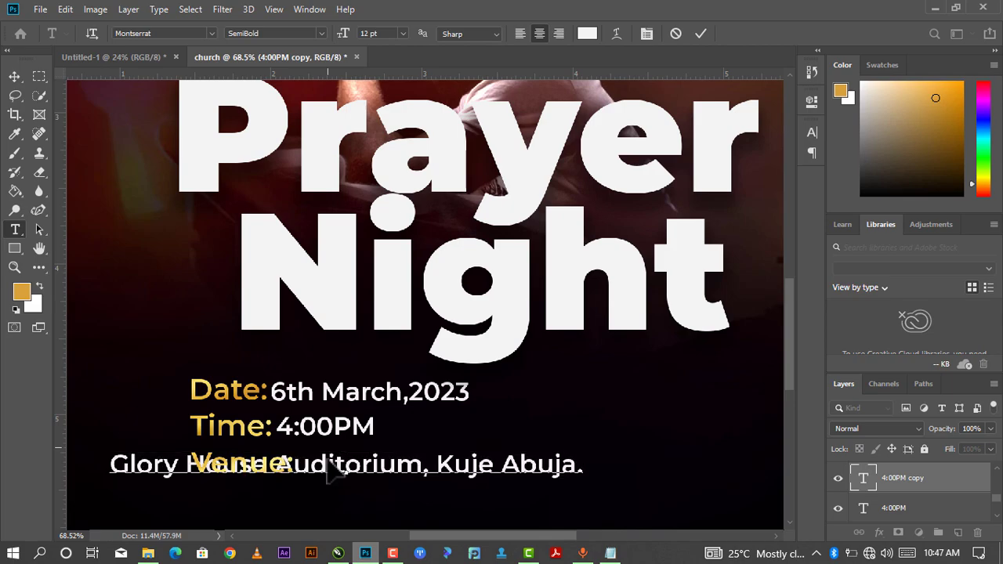
pyautogui.click(16, 78)
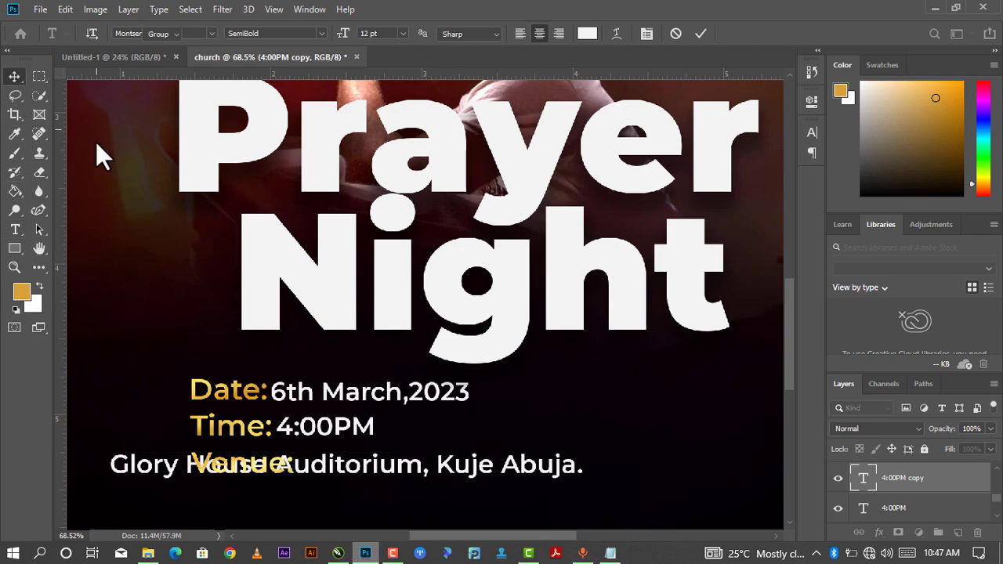
pyautogui.moveTo(366, 470); pyautogui.dragTo(551, 467)
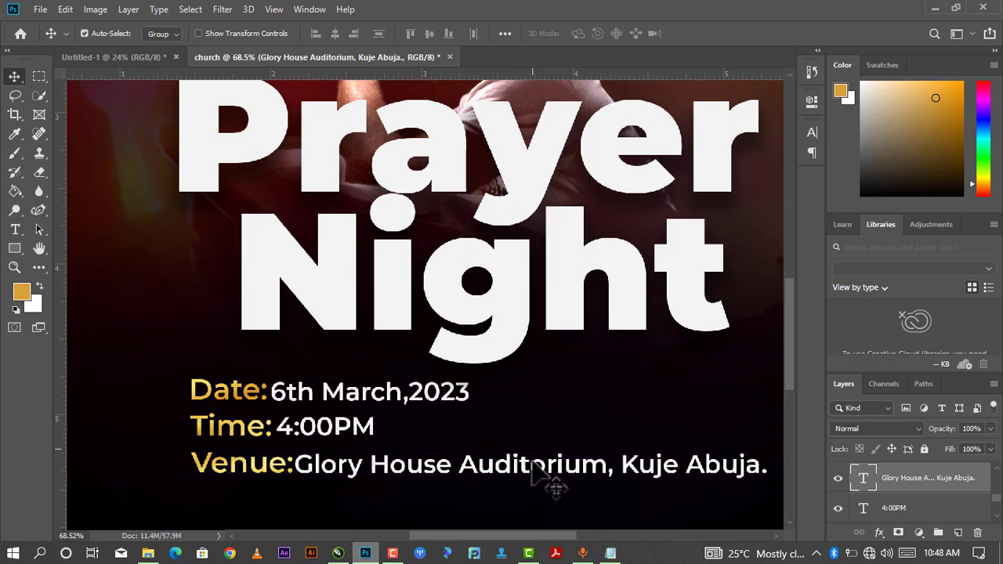
pyautogui.press('Right')
pyautogui.press('Right')
pyautogui.press('Up')
pyautogui.press('Up')
pyautogui.press('Up')
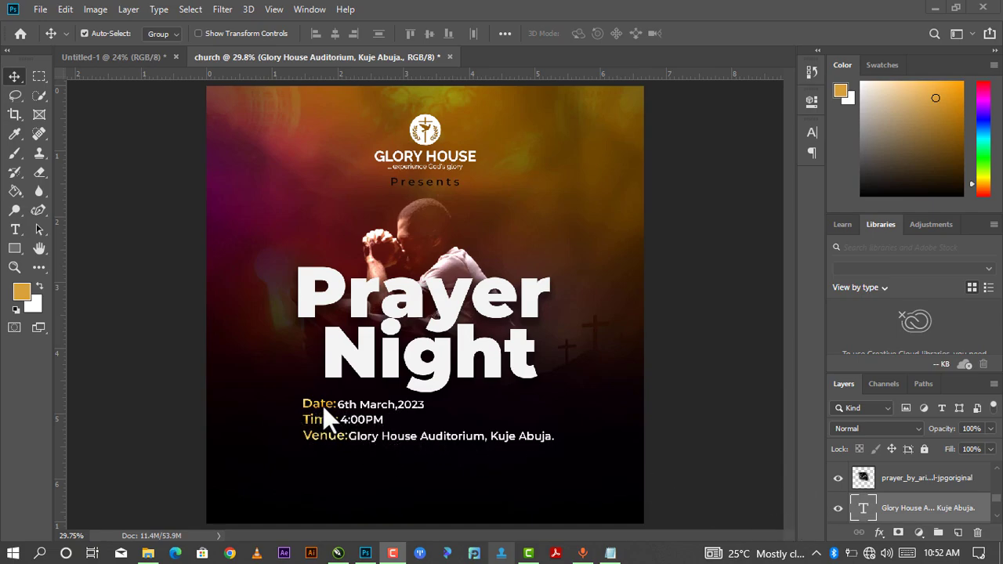
# Expand Group 3 in the Layers panel and select the Date: text layer.
pyautogui.scroll(-2, 885, 483)
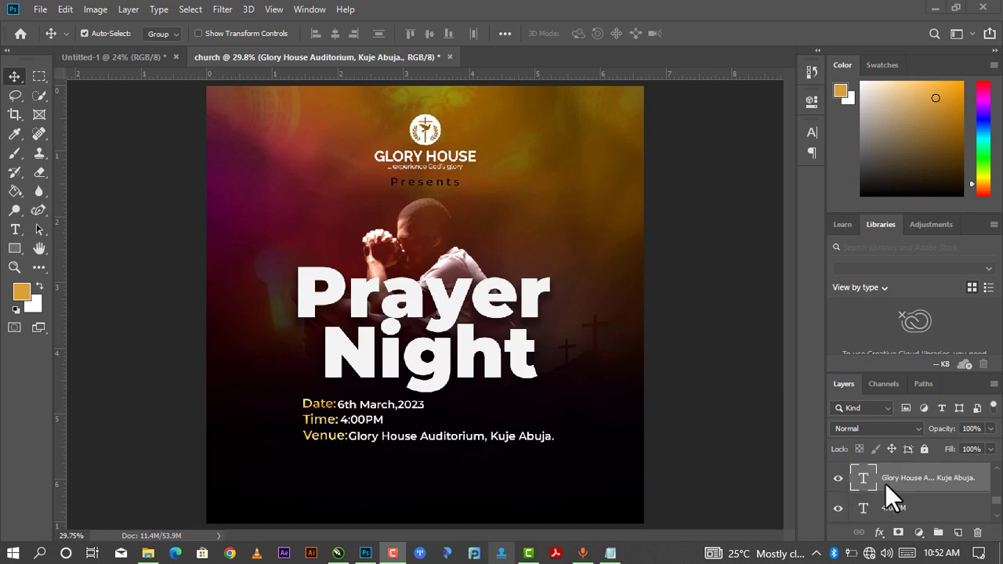
pyautogui.scroll(2, 882, 483)
pyautogui.scroll(-1, 866, 500)
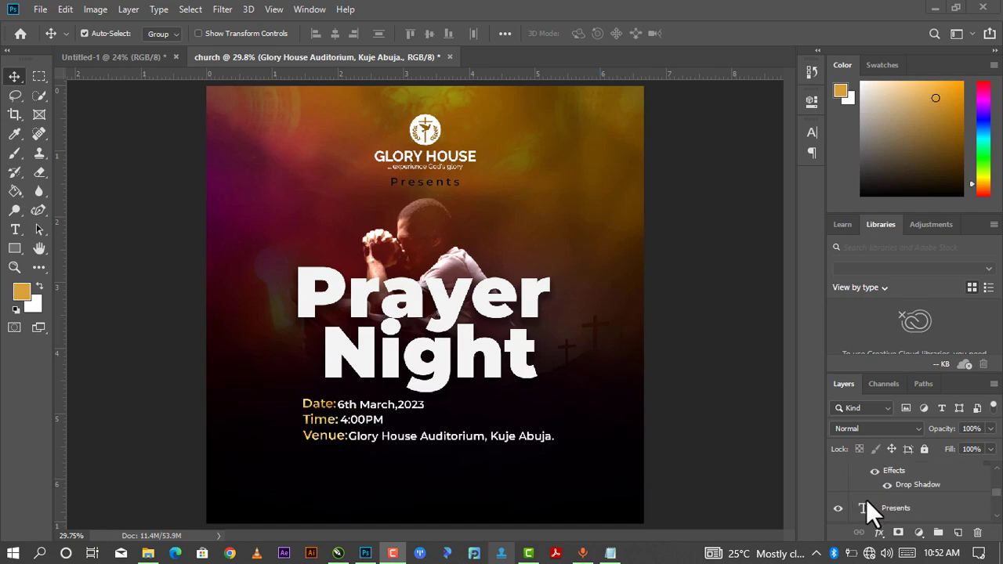
pyautogui.scroll(4, 874, 491)
pyautogui.scroll(1, 874, 491)
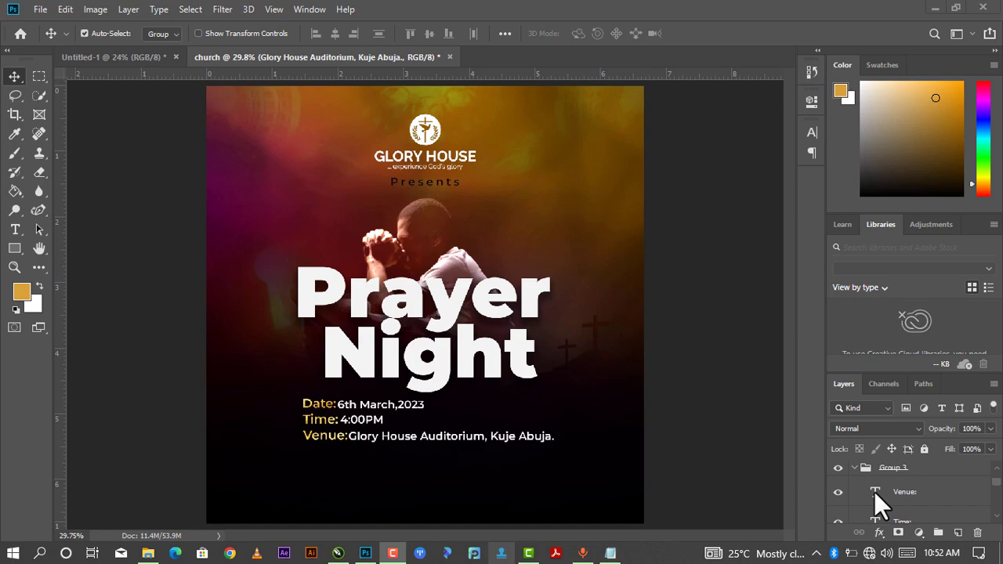
pyautogui.click(855, 470)
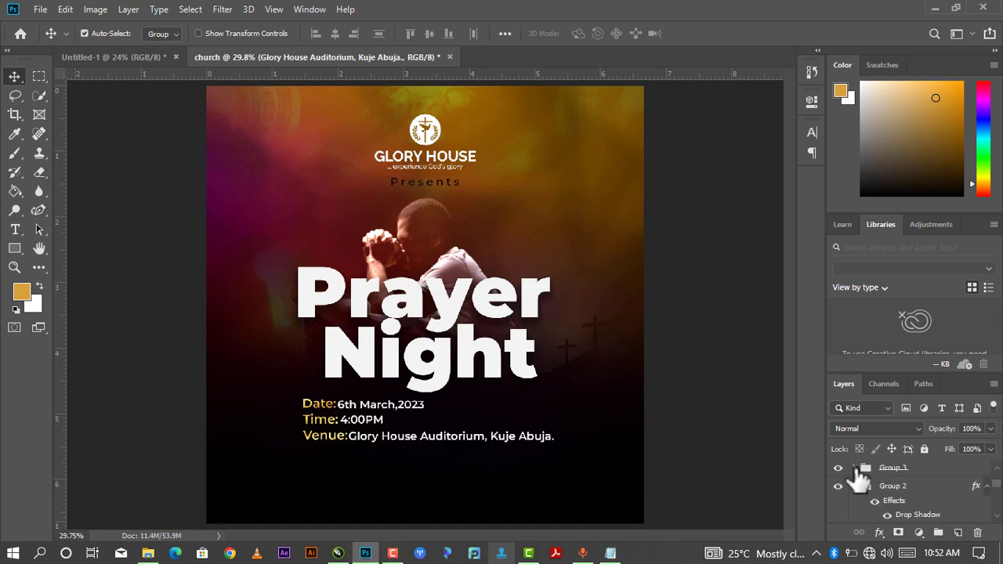
pyautogui.click(855, 469)
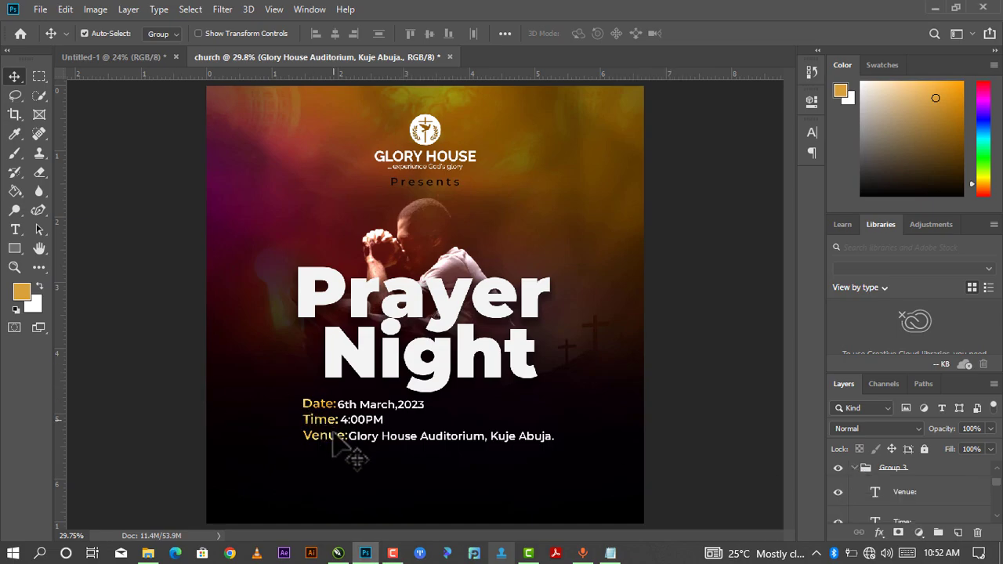
pyautogui.scroll(-1, 902, 509)
pyautogui.click(891, 499)
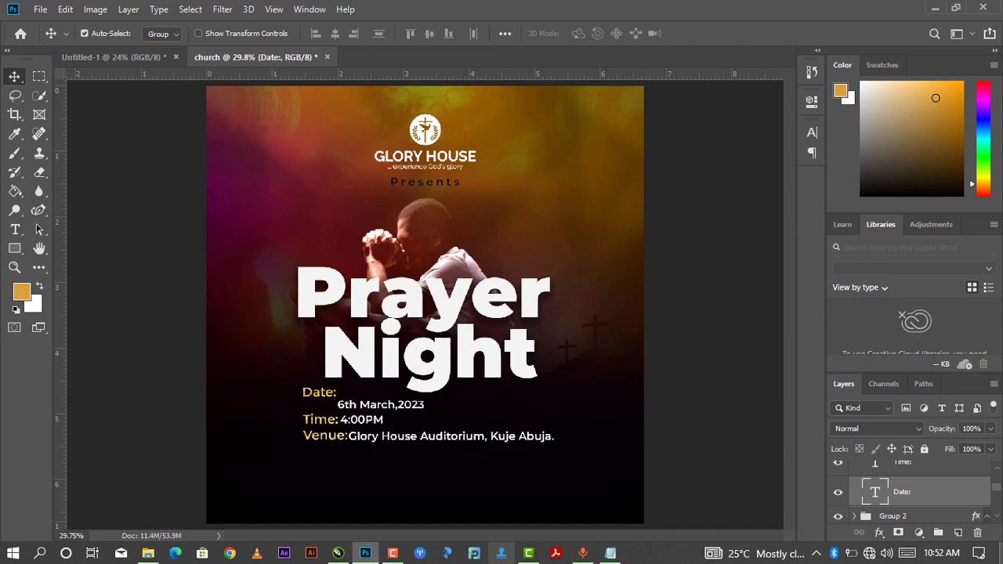
# Select the Venue:, Time: and Date: label layers together.
pyautogui.scroll(-1, 909, 505)
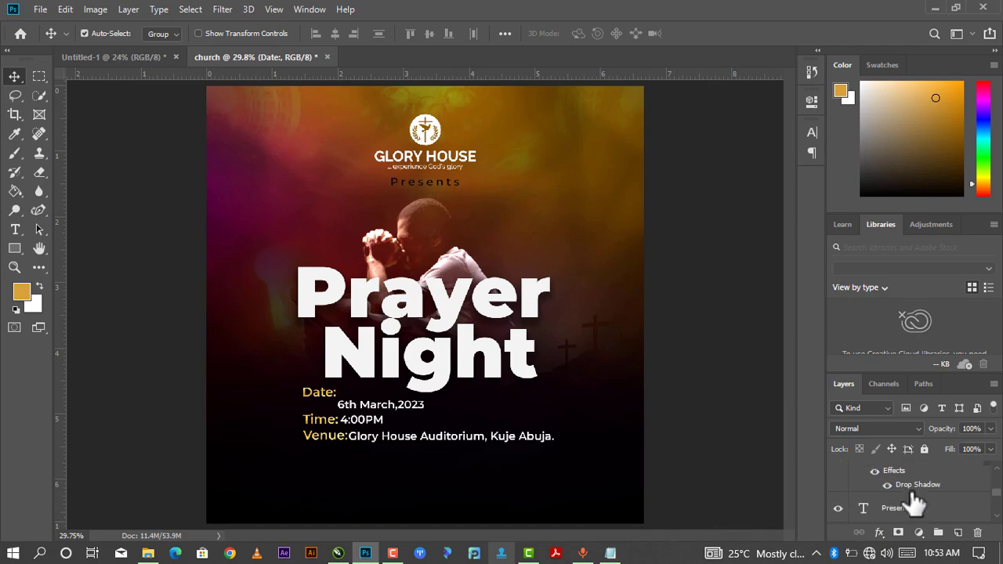
pyautogui.scroll(1, 907, 501)
pyautogui.scroll(-1, 907, 501)
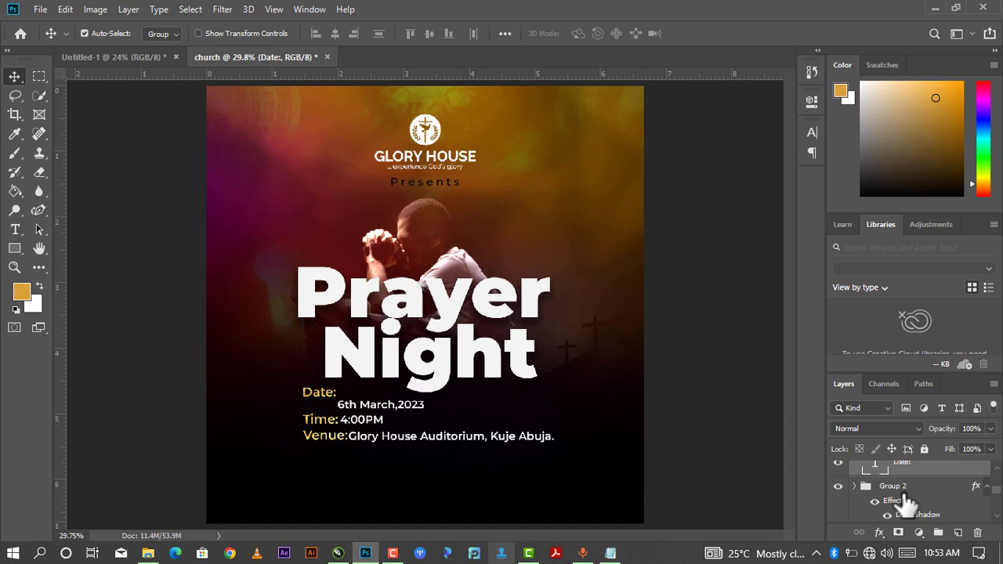
pyautogui.scroll(2, 907, 499)
pyautogui.click(919, 470)
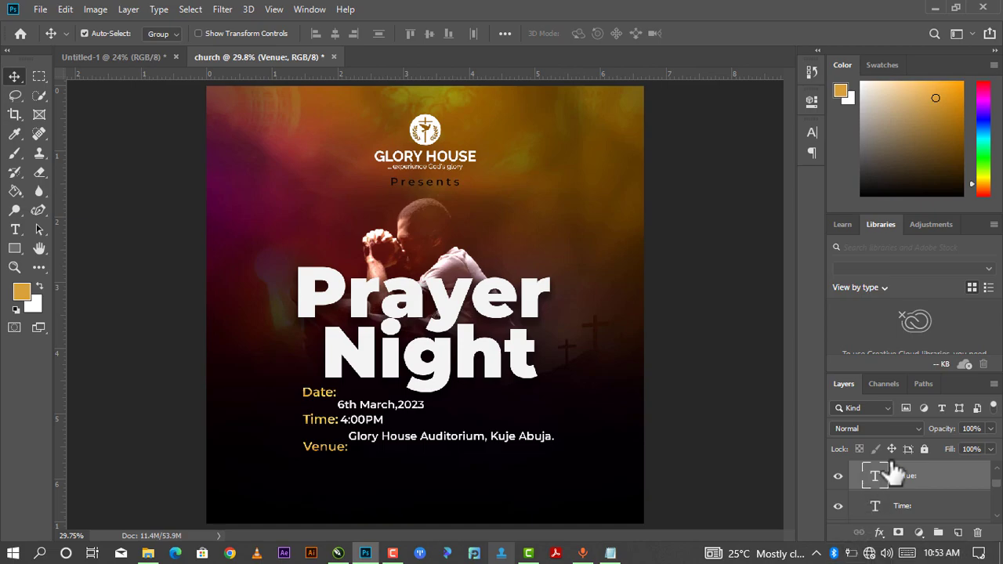
pyautogui.keyDown('ctrl'); pyautogui.click(927, 507); pyautogui.keyUp('ctrl')
pyautogui.scroll(-1, 927, 513)
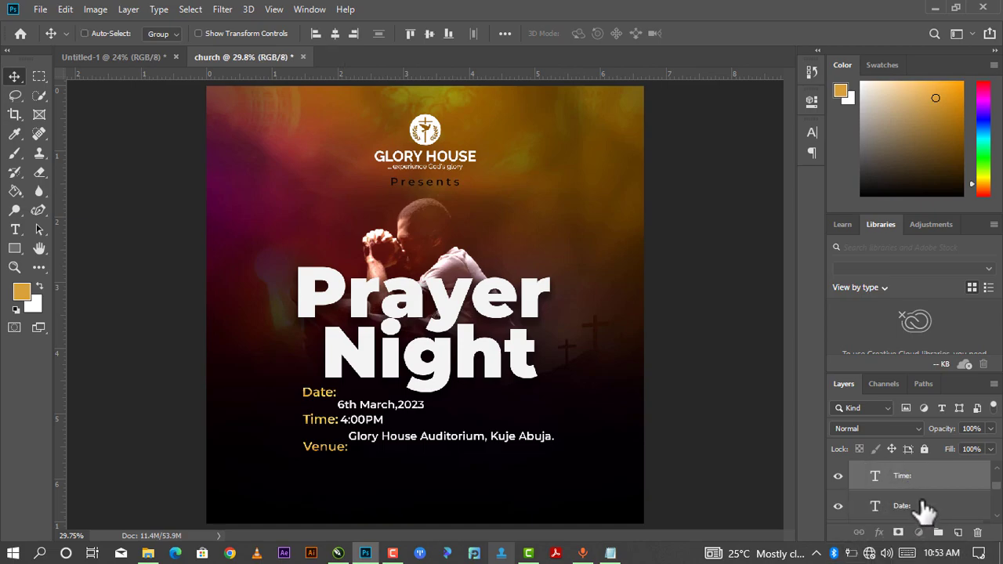
pyautogui.keyDown('ctrl'); pyautogui.click(923, 505); pyautogui.keyUp('ctrl')
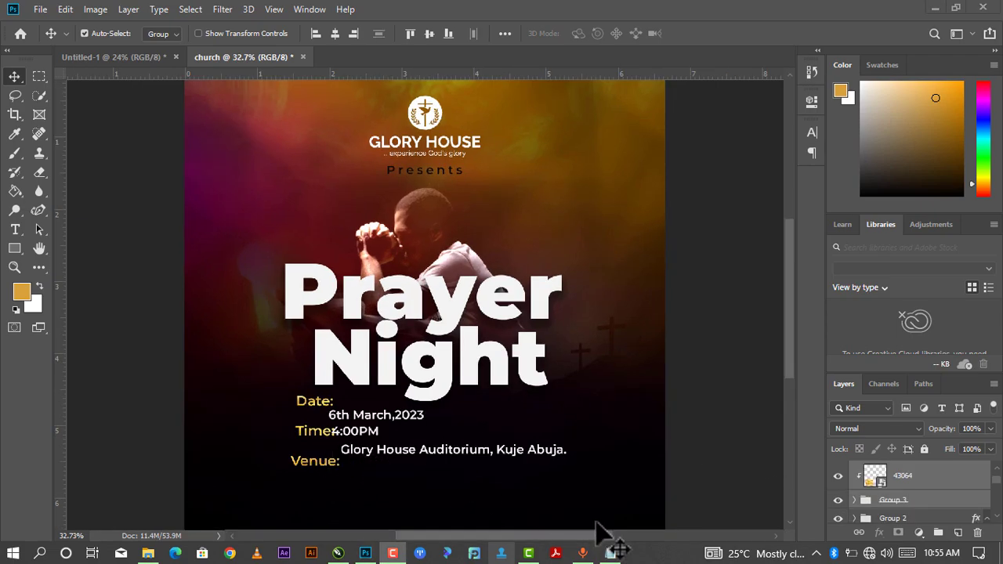
# Shift the gold label layers to the right and slightly down with arrow-key nudges.
pyautogui.click(897, 505)
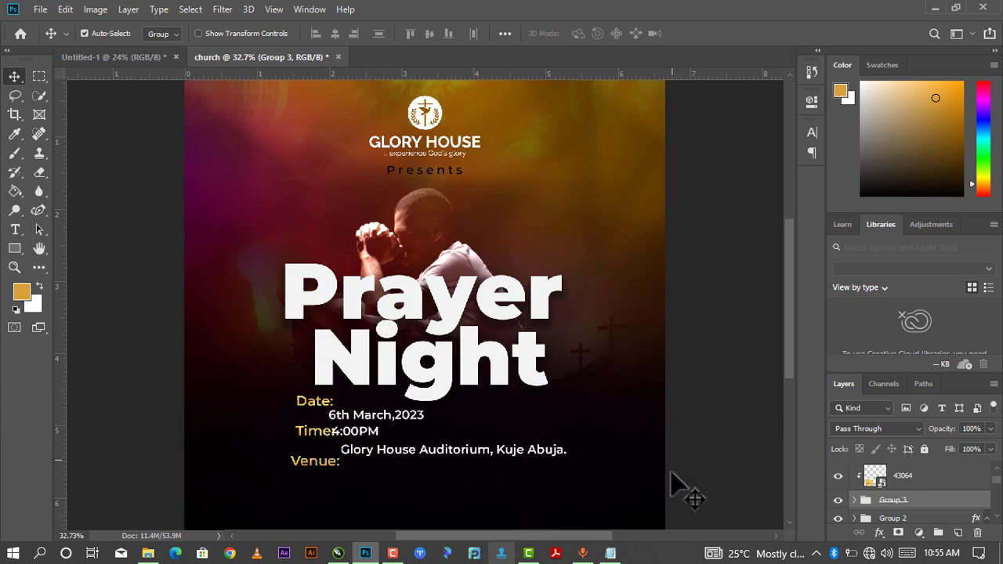
pyautogui.click(901, 484)
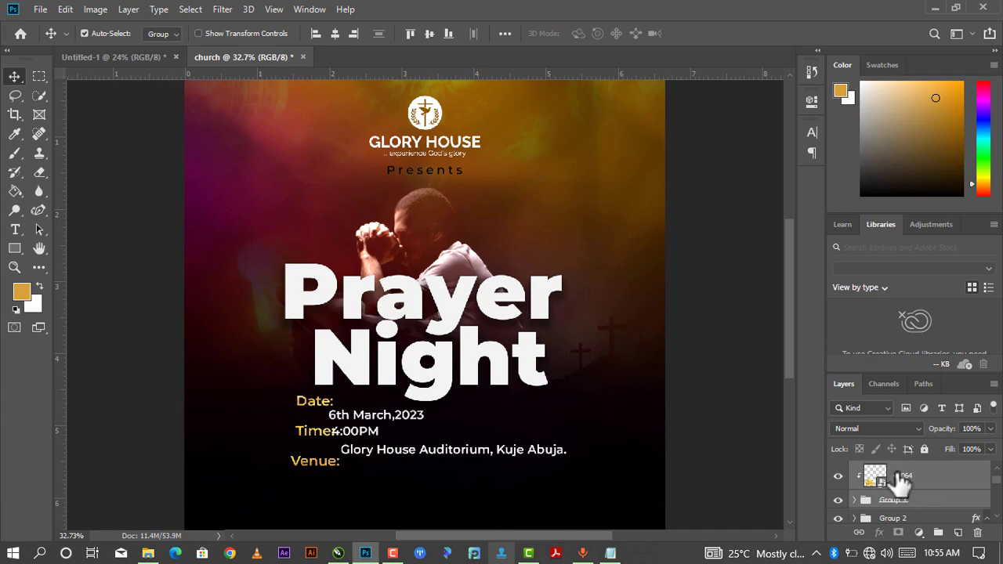
pyautogui.hotkey('shift', 'Right')
pyautogui.hotkey('shift', 'Right')
pyautogui.hotkey('shift', 'Right')
pyautogui.hotkey('shift', 'Right')
pyautogui.hotkey('shift', 'Right')
pyautogui.hotkey('shift', 'Right')
pyautogui.hotkey('shift', 'Right')
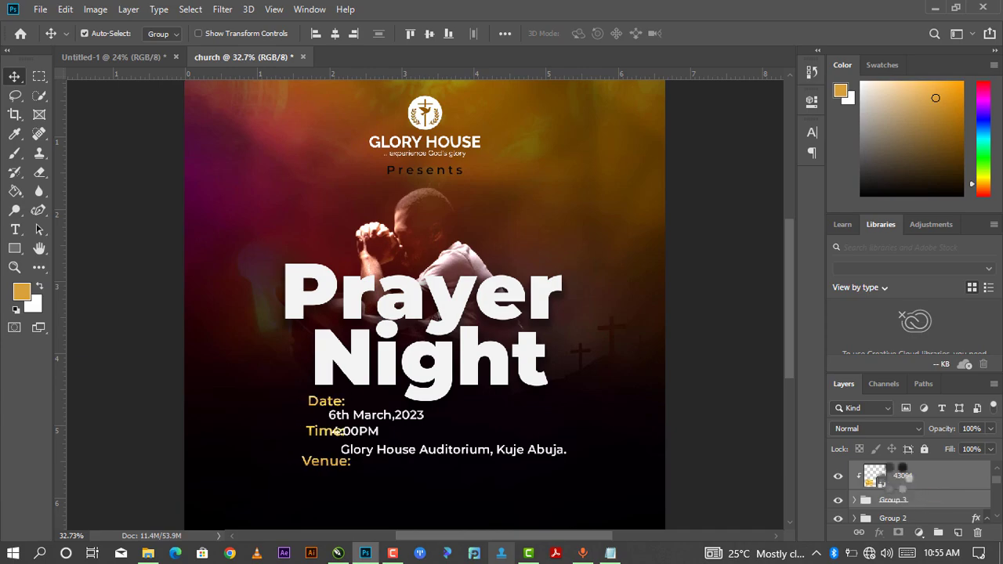
pyautogui.hotkey('shift', 'Right')
pyautogui.hotkey('shift', 'Right')
pyautogui.hotkey('shift', 'Right')
pyautogui.hotkey('shift', 'Right')
pyautogui.hotkey('shift', 'Right')
pyautogui.hotkey('shift', 'Right')
pyautogui.hotkey('shift', 'Right')
pyautogui.hotkey('shift', 'Right')
pyautogui.hotkey('shift', 'Right')
pyautogui.hotkey('shift', 'Right')
pyautogui.hotkey('shift', 'Right')
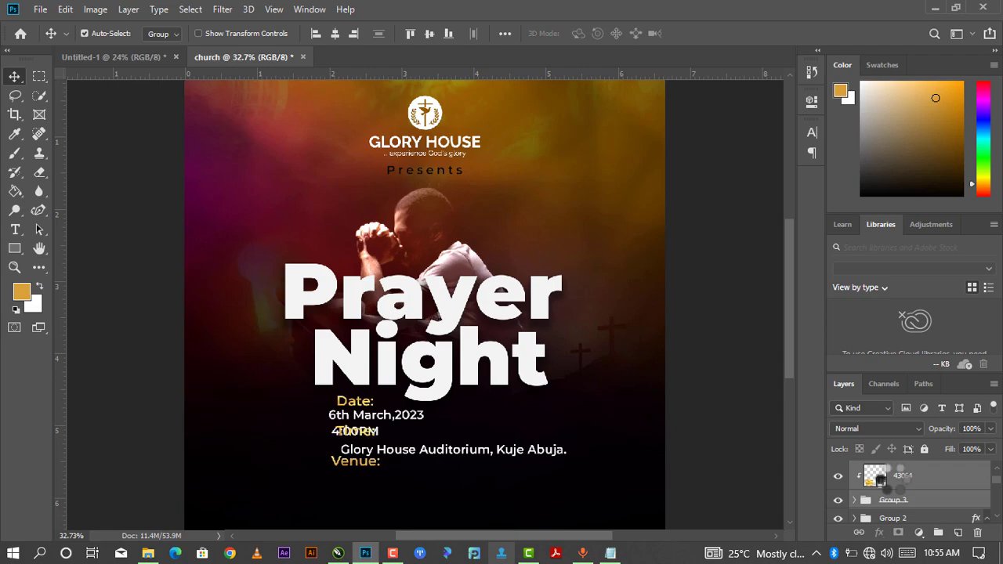
pyautogui.hotkey('shift', 'Right')
pyautogui.hotkey('shift', 'Right')
pyautogui.hotkey('shift', 'Right')
pyautogui.hotkey('shift', 'Right')
pyautogui.hotkey('shift', 'Right')
pyautogui.hotkey('shift', 'Right')
pyautogui.hotkey('shift', 'Right')
pyautogui.hotkey('shift', 'Right')
pyautogui.hotkey('shift', 'Right')
pyautogui.hotkey('shift', 'Right')
pyautogui.hotkey('shift', 'Right')
pyautogui.hotkey('shift', 'Right')
pyautogui.hotkey('shift', 'Right')
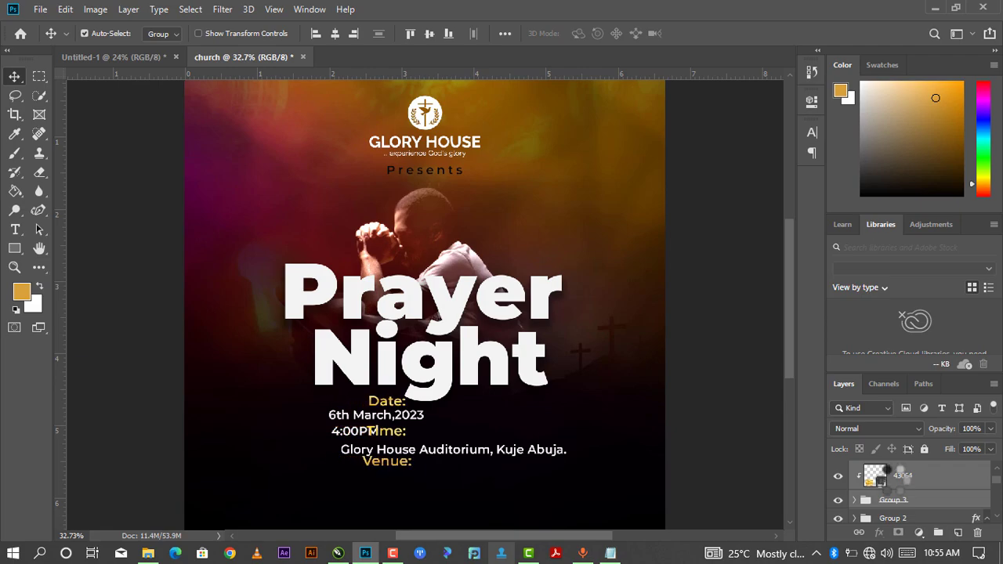
pyautogui.hotkey('shift', 'Right')
pyautogui.hotkey('shift', 'Right')
pyautogui.hotkey('shift', 'Right')
pyautogui.hotkey('shift', 'Right')
pyautogui.hotkey('shift', 'Right')
pyautogui.hotkey('shift', 'Right')
pyautogui.hotkey('shift', 'Right')
pyautogui.hotkey('shift', 'Right')
pyautogui.hotkey('shift', 'Right')
pyautogui.hotkey('shift', 'Right')
pyautogui.hotkey('shift', 'Right')
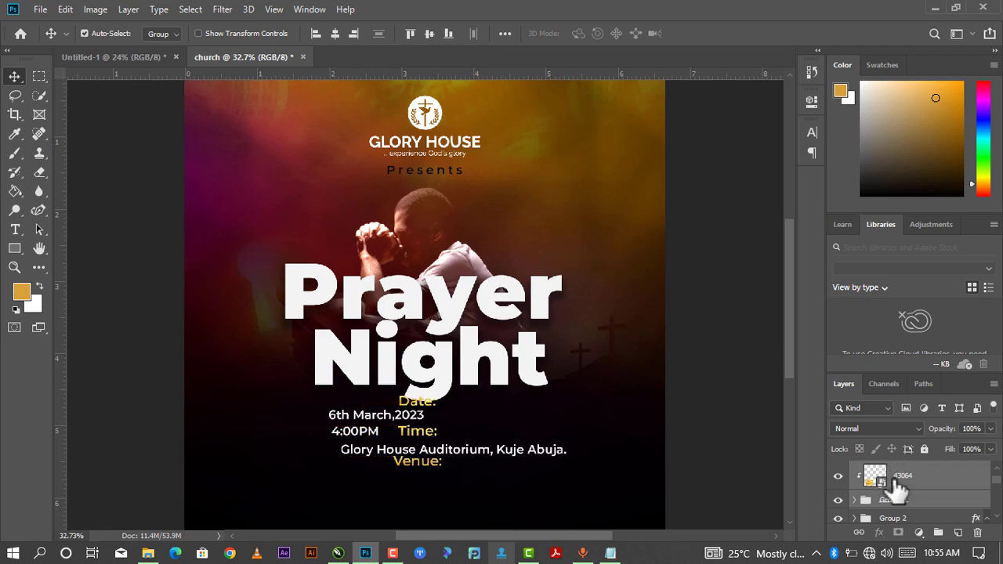
pyautogui.hotkey('shift', 'Right')
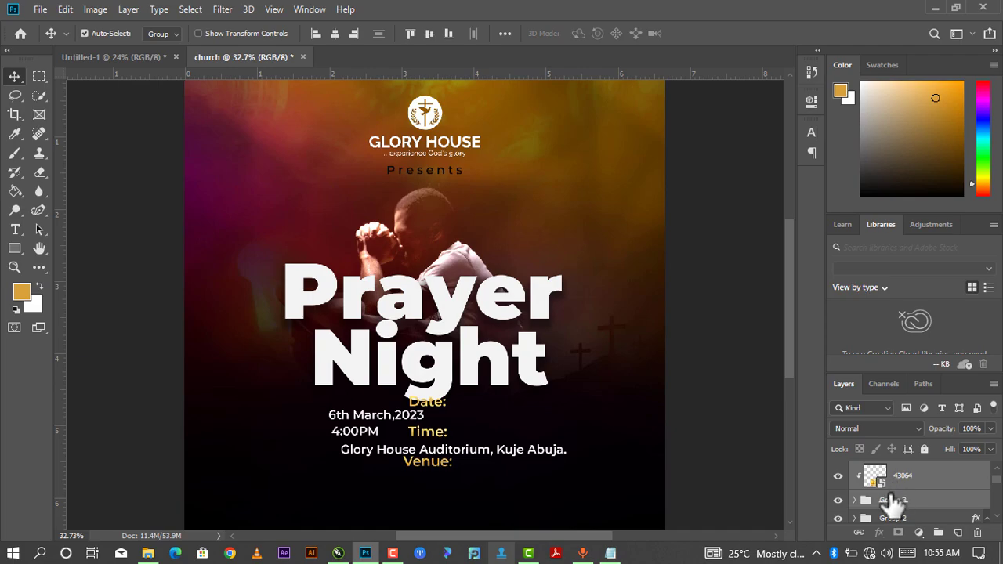
pyautogui.hotkey('shift', 'Down')
pyautogui.hotkey('shift', 'Down')
pyautogui.hotkey('shift', 'Down')
pyautogui.hotkey('shift', 'Down')
pyautogui.hotkey('shift', 'Down')
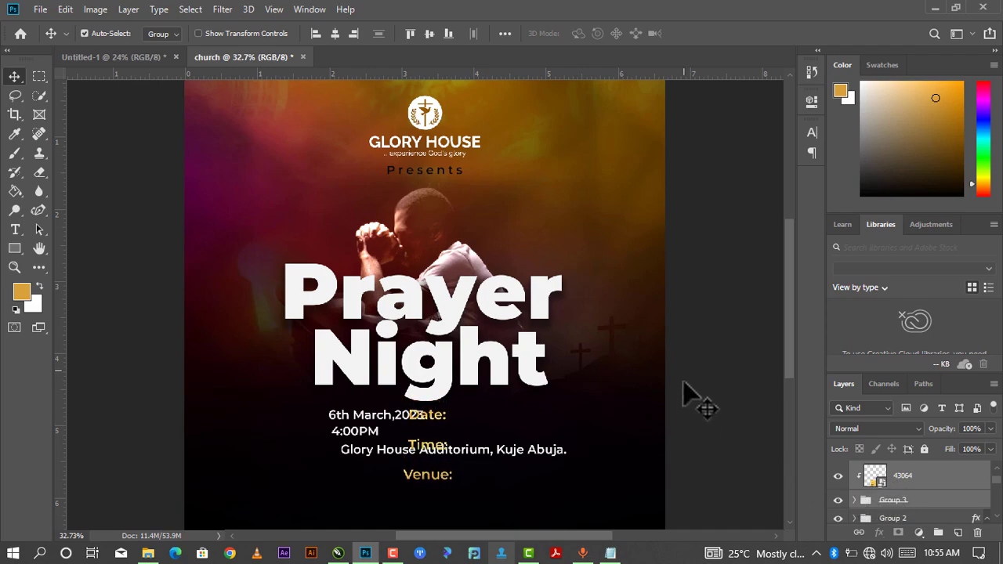
# Drag the date, 4:00PM and venue lines beneath their Date:, Time: and Venue: labels.
pyautogui.click(709, 143)
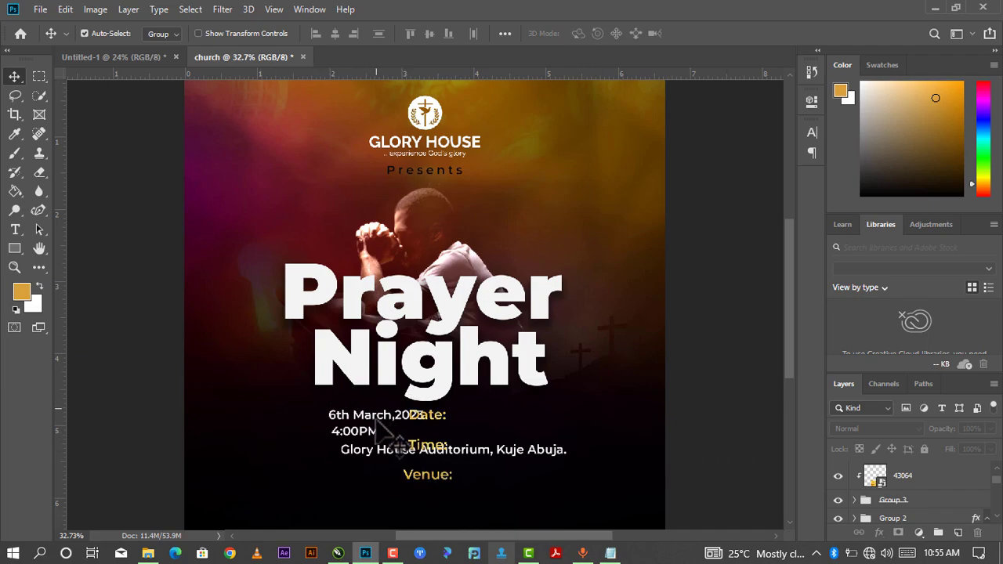
pyautogui.moveTo(380, 421); pyautogui.dragTo(431, 434)
pyautogui.moveTo(365, 432); pyautogui.dragTo(443, 454)
pyautogui.moveTo(515, 451); pyautogui.dragTo(502, 490)
pyautogui.click(570, 441)
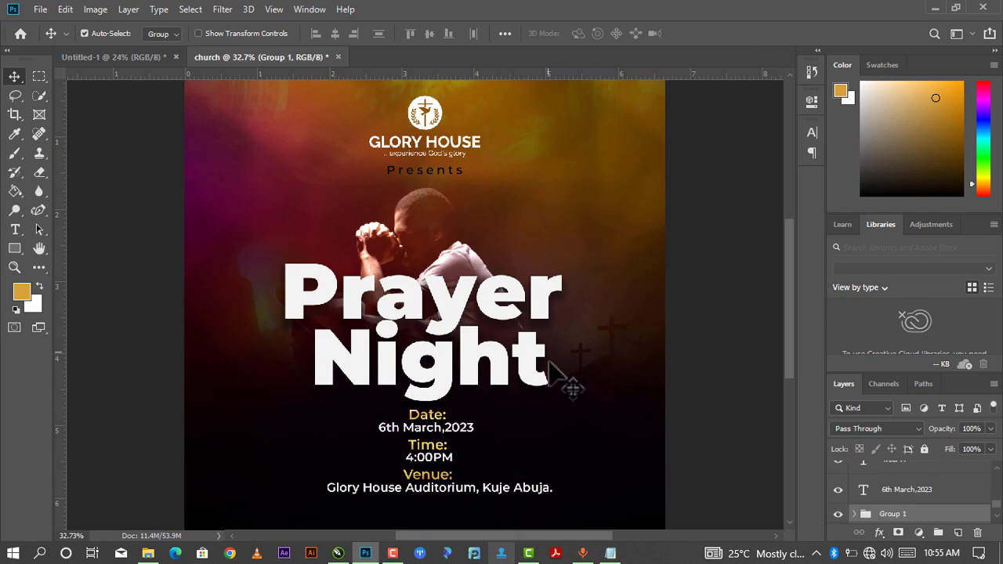
pyautogui.hotkey('ctrl', '0')
pyautogui.scroll(-1, 523, 404)
pyautogui.scroll(1, 450, 458)
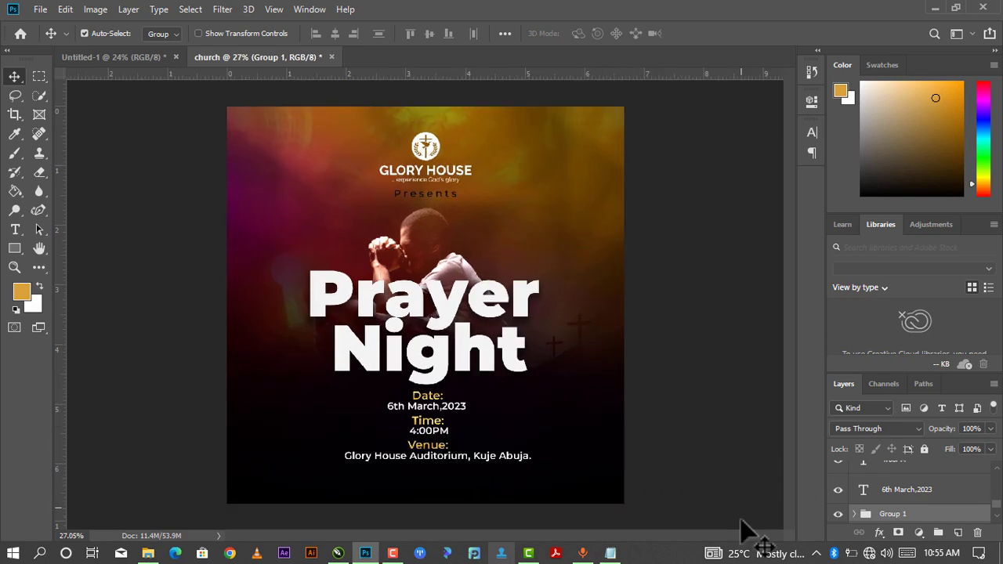
pyautogui.scroll(1, 917, 511)
pyautogui.scroll(-1, 580, 439)
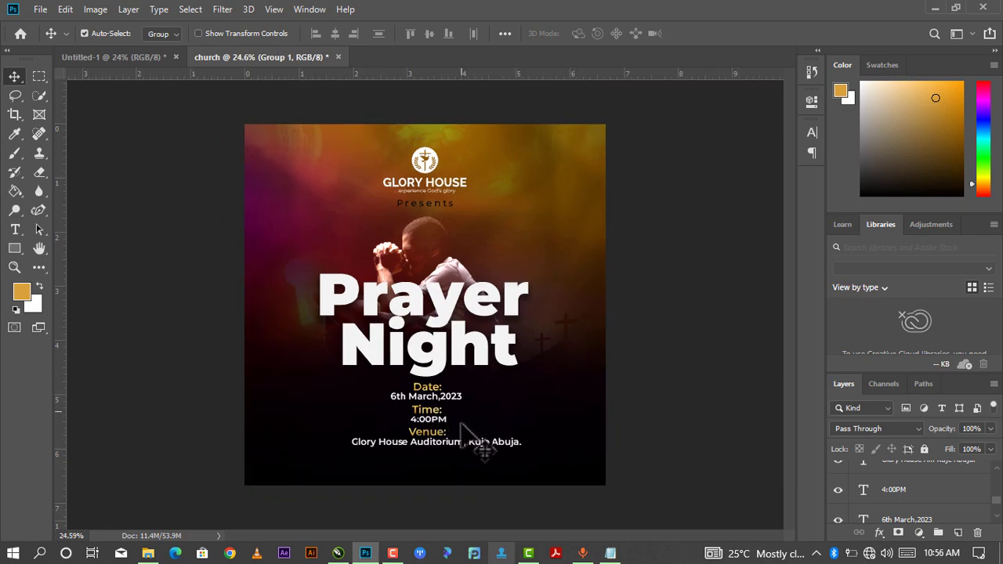
pyautogui.scroll(5, 868, 509)
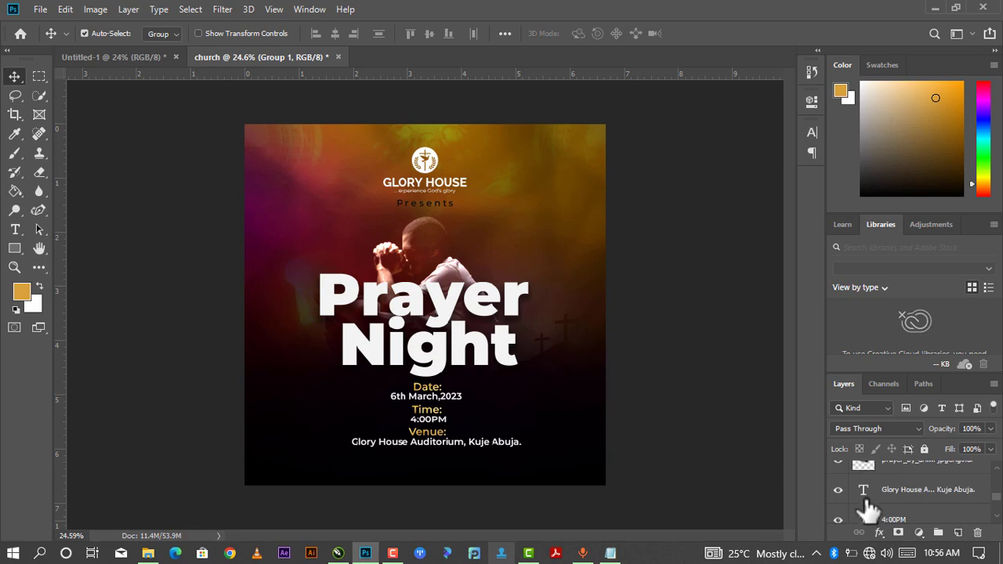
pyautogui.scroll(3, 897, 502)
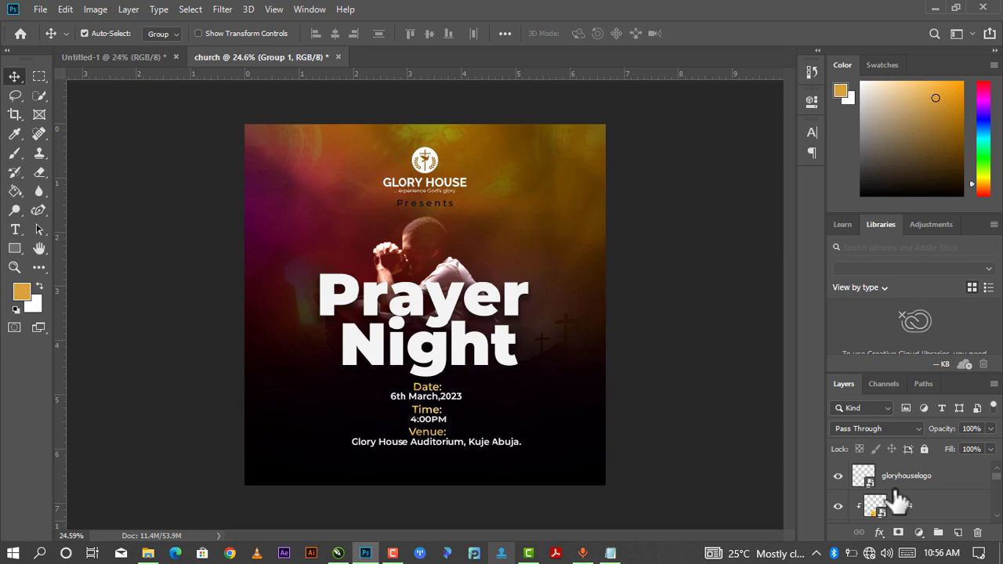
pyautogui.click(914, 483)
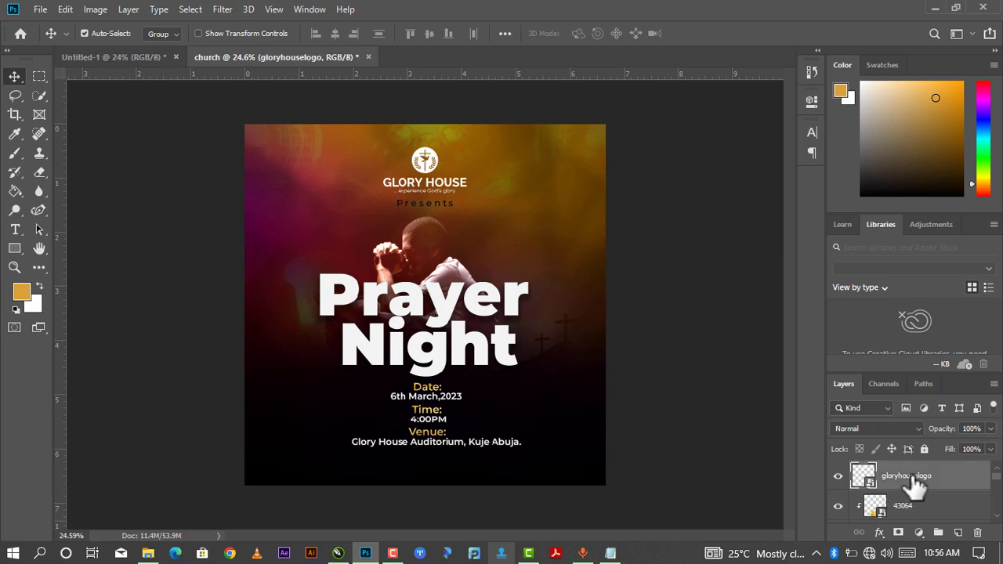
pyautogui.scroll(-6, 915, 487)
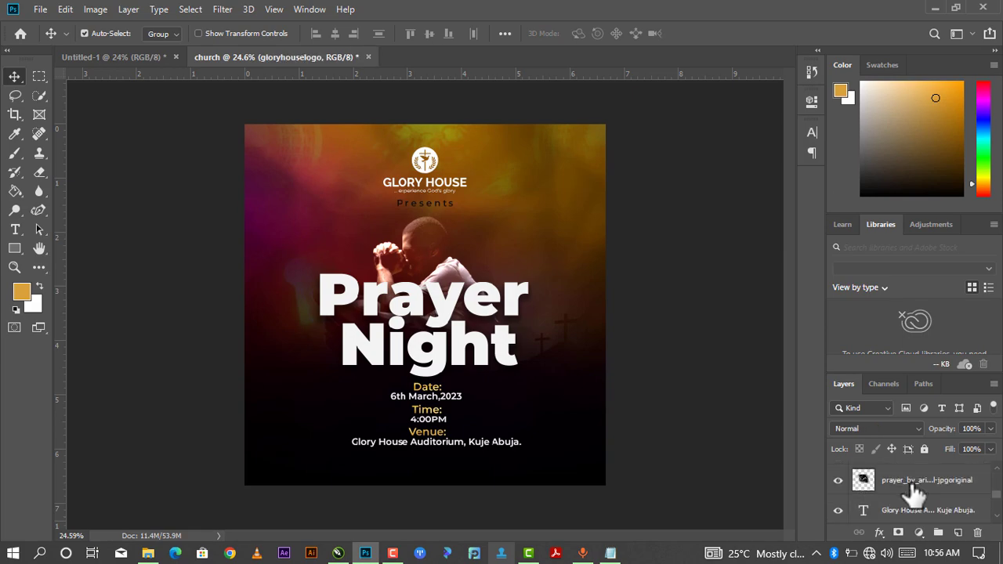
pyautogui.scroll(-1, 915, 492)
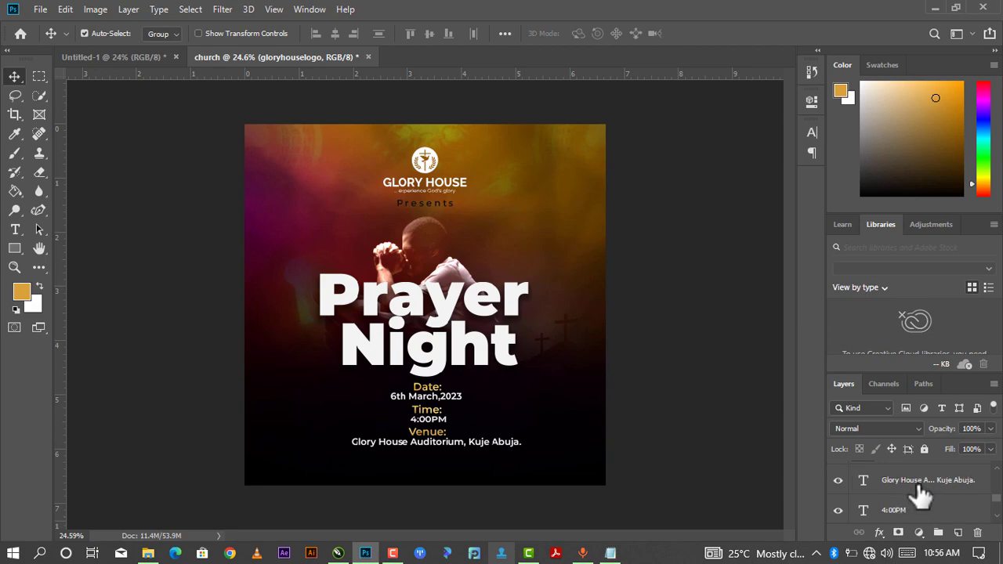
# Group the venue, 4:00PM and 6th March,2023 text layers together.
pyautogui.click(918, 485)
pyautogui.keyDown('ctrl'); pyautogui.click(928, 500); pyautogui.keyUp('ctrl')
pyautogui.scroll(-1, 928, 498)
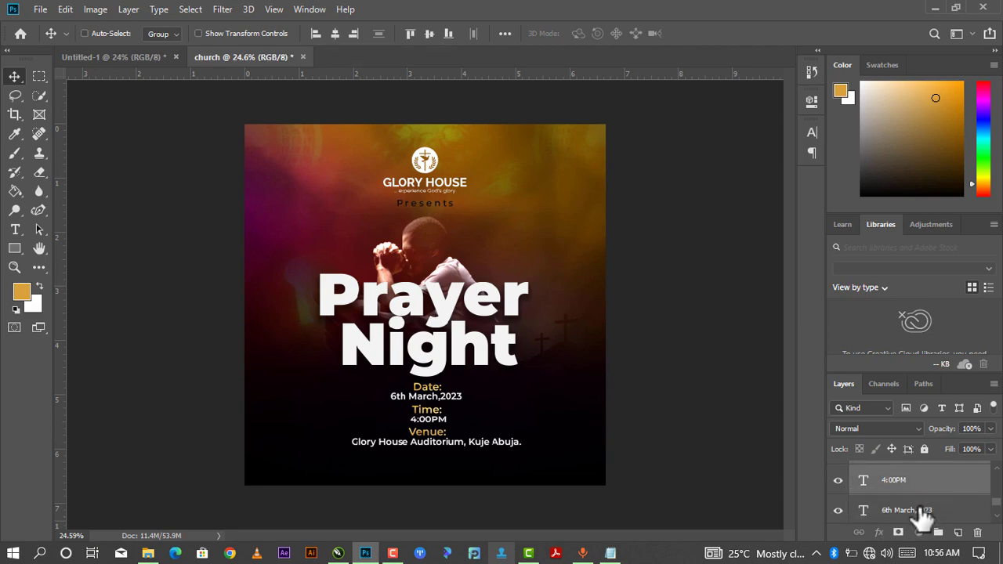
pyautogui.keyDown('ctrl'); pyautogui.click(920, 508); pyautogui.keyUp('ctrl')
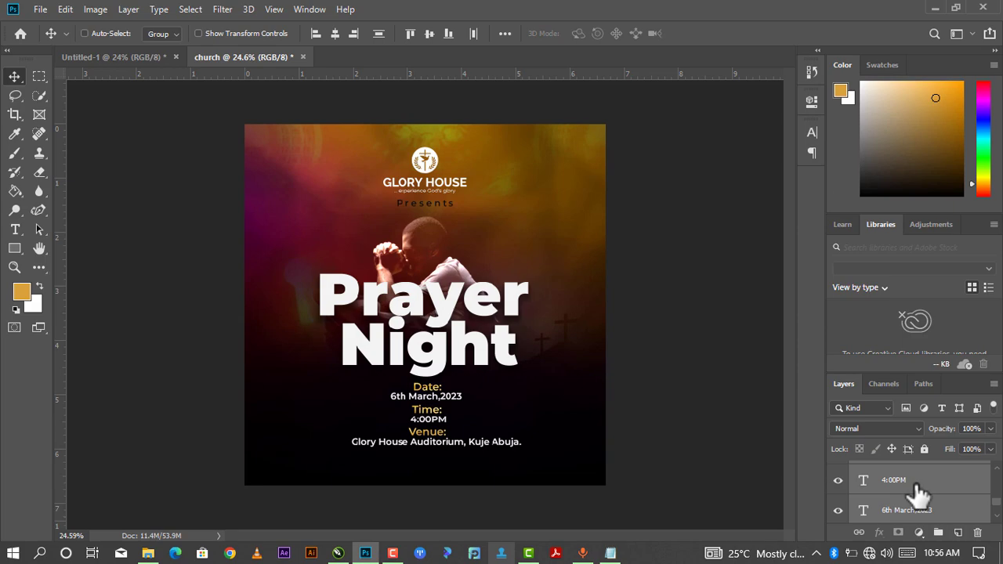
pyautogui.hotkey('ctrl', 'g')
# Select the labels' Group 3 together with the new detail-text group.
pyautogui.scroll(3, 917, 492)
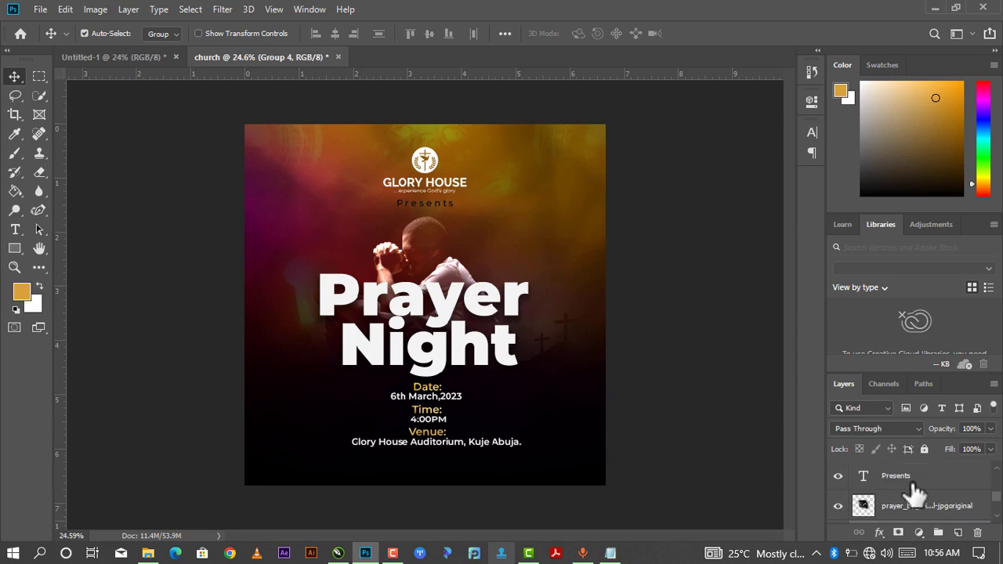
pyautogui.scroll(-3, 917, 495)
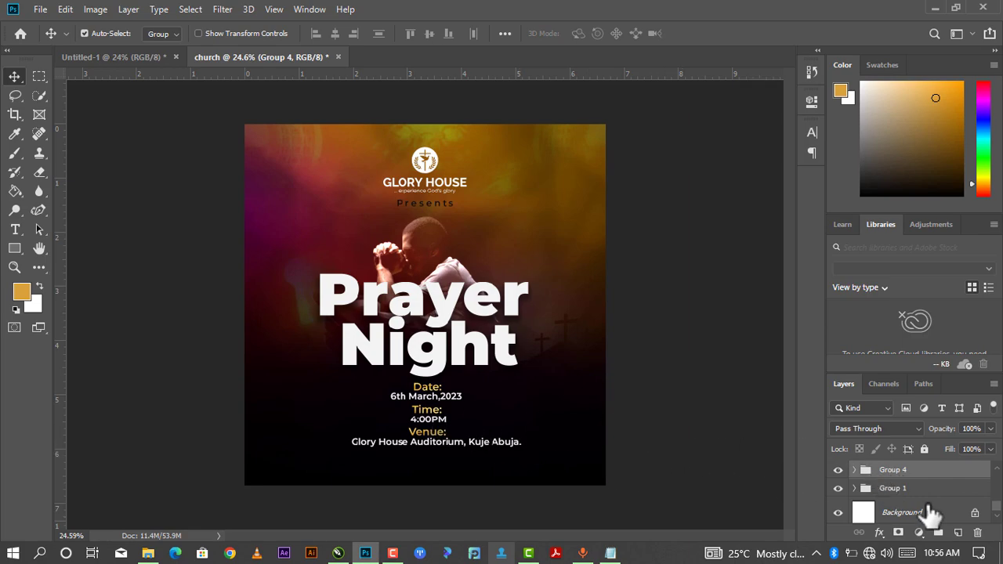
pyautogui.scroll(3, 902, 481)
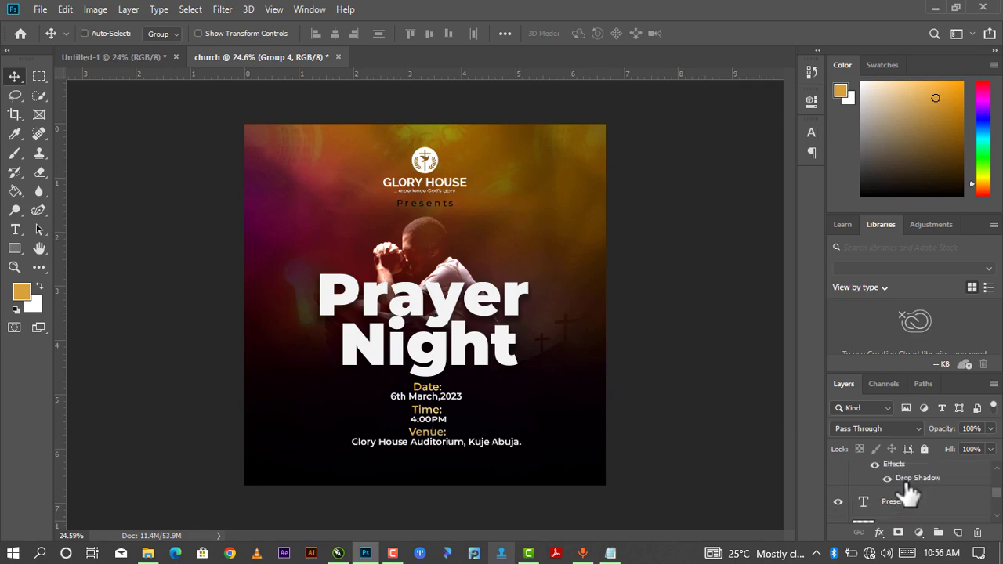
pyautogui.scroll(3, 907, 492)
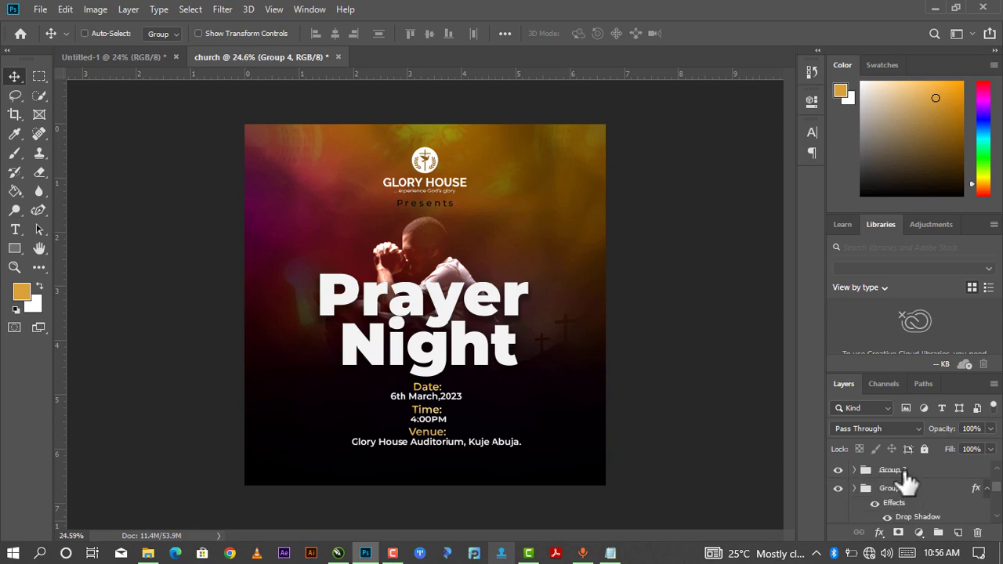
pyautogui.keyDown('ctrl'); pyautogui.click(904, 473); pyautogui.keyUp('ctrl')
# Merge both detail groups into one, scale the block to about 79% and place it under the title.
pyautogui.hotkey('ctrl', 'g')
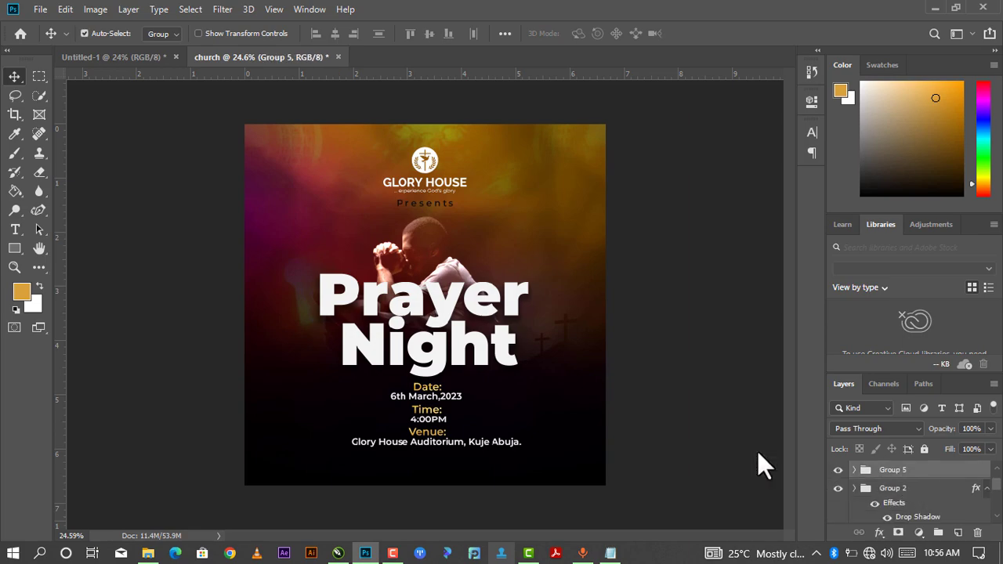
pyautogui.moveTo(441, 422); pyautogui.dragTo(441, 429)
pyautogui.hotkey('ctrl', 't')
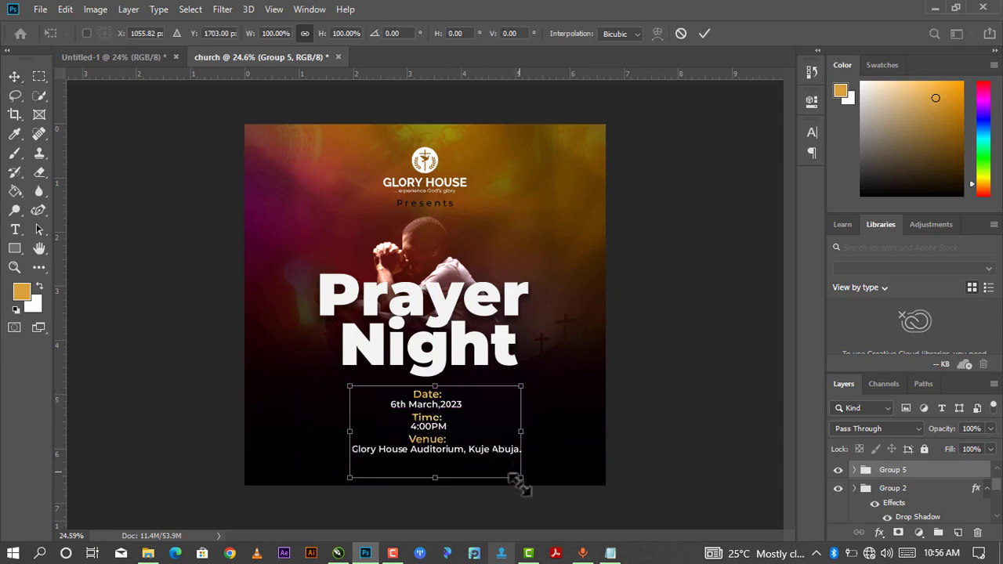
pyautogui.moveTo(522, 480); pyautogui.dragTo(511, 456)
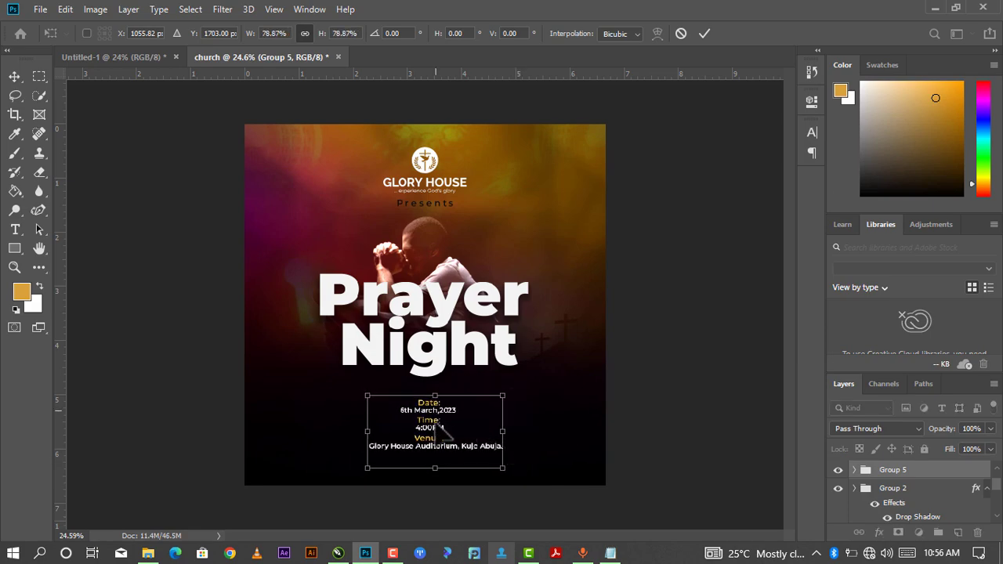
pyautogui.moveTo(442, 421); pyautogui.dragTo(438, 403)
pyautogui.click(704, 35)
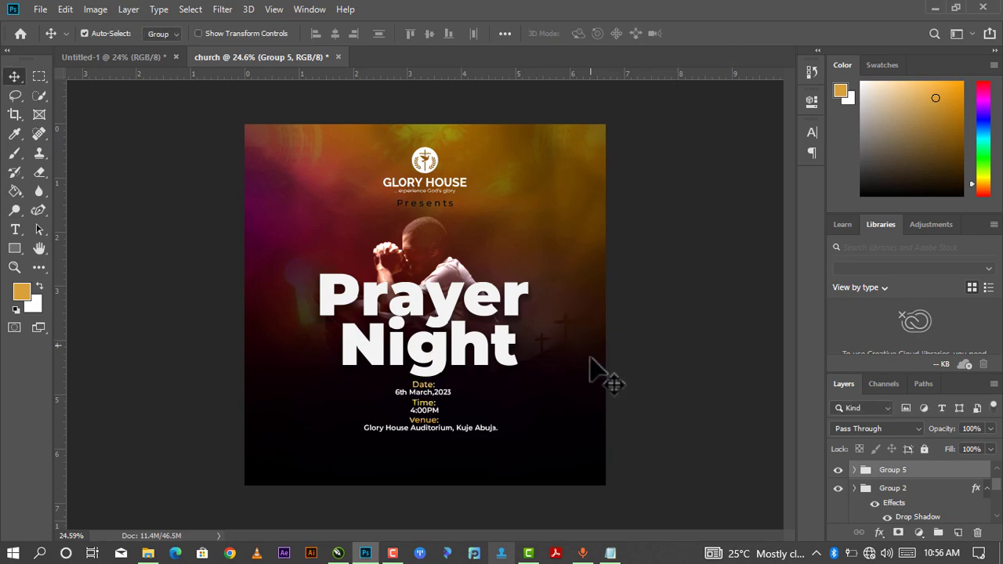
pyautogui.press('Down')
pyautogui.press('Down')
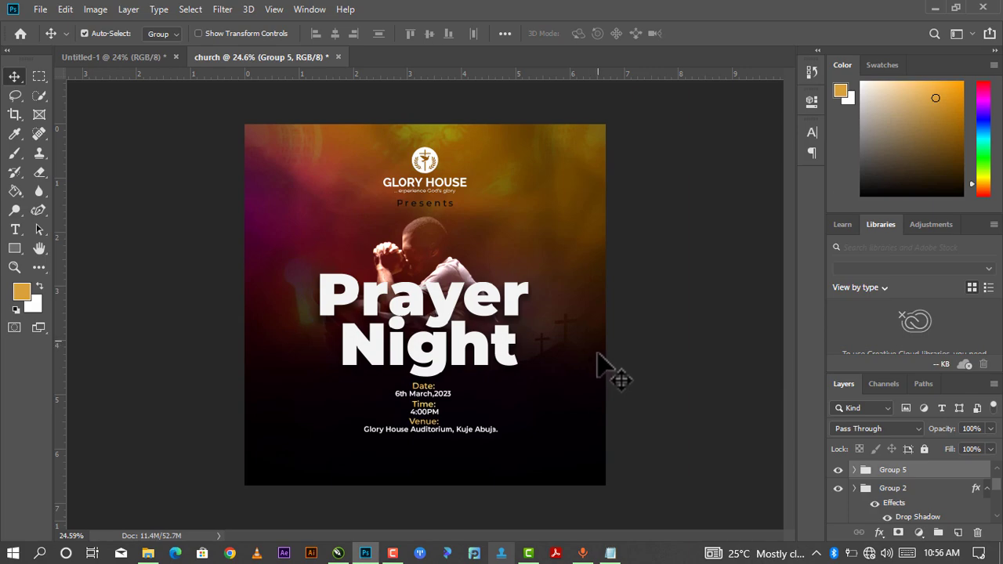
# Nudge the praying man photo slightly up and left, then clear the layer selection.
pyautogui.click(180, 128)
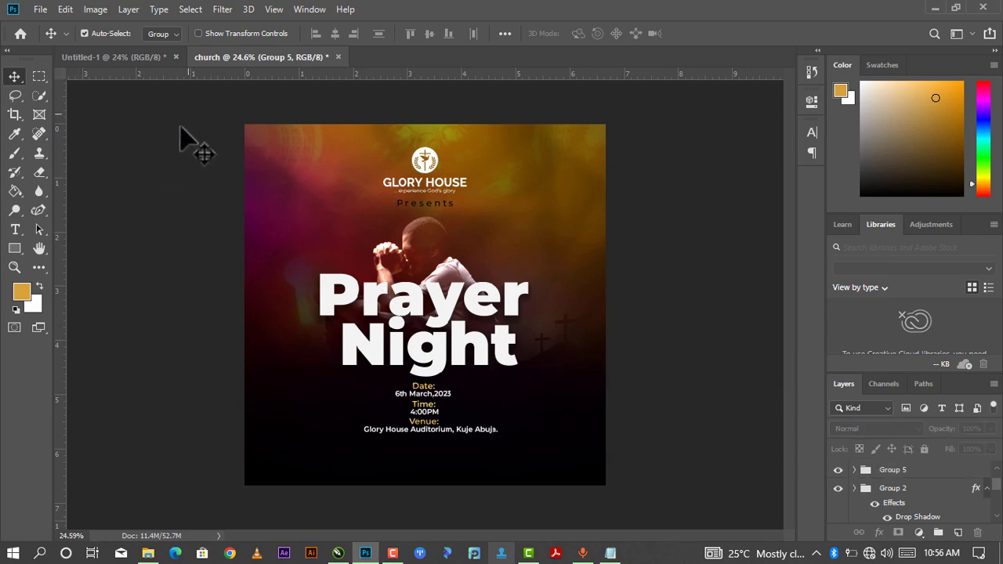
pyautogui.click(443, 271)
pyautogui.moveTo(446, 266); pyautogui.dragTo(434, 241)
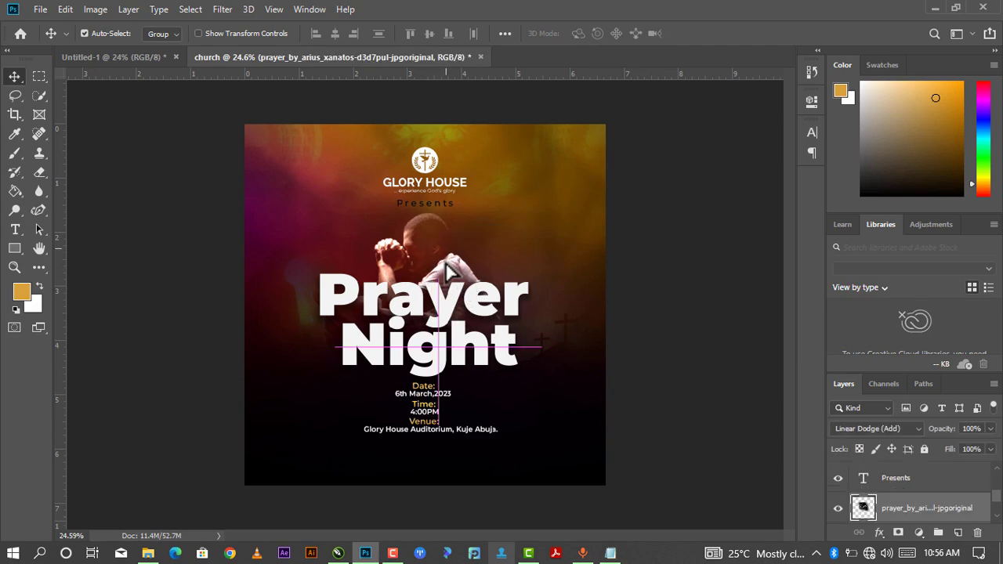
pyautogui.click(433, 301)
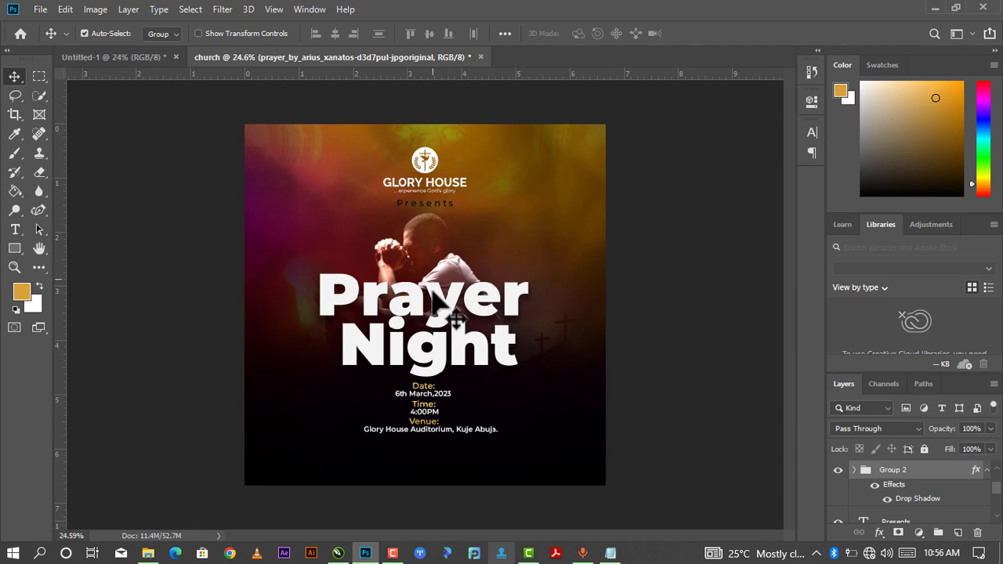
pyautogui.click(229, 400)
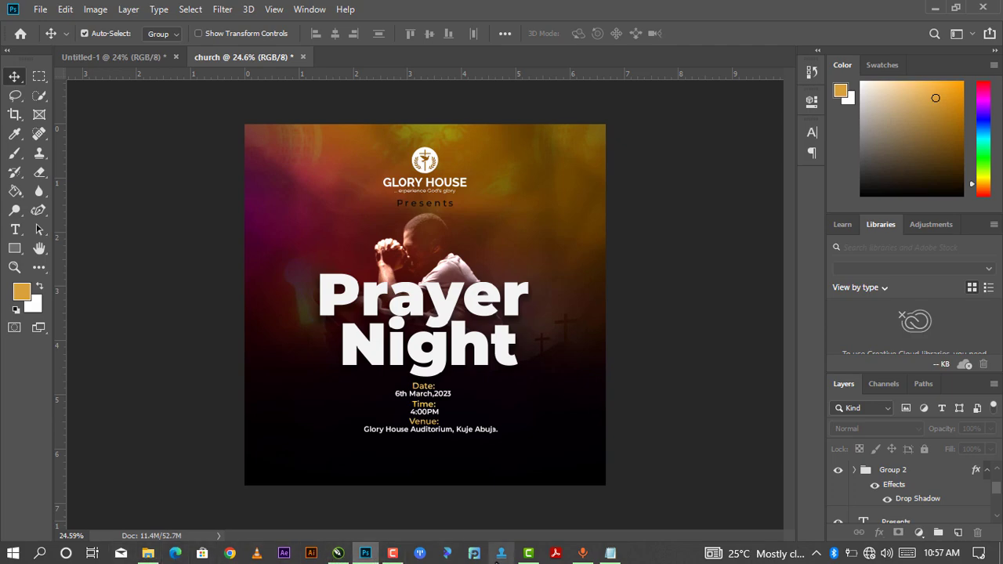
# Copy the For Enquiries line and both phone numbers from the Notepad notes, then return to the flyer.
pyautogui.click(611, 553)
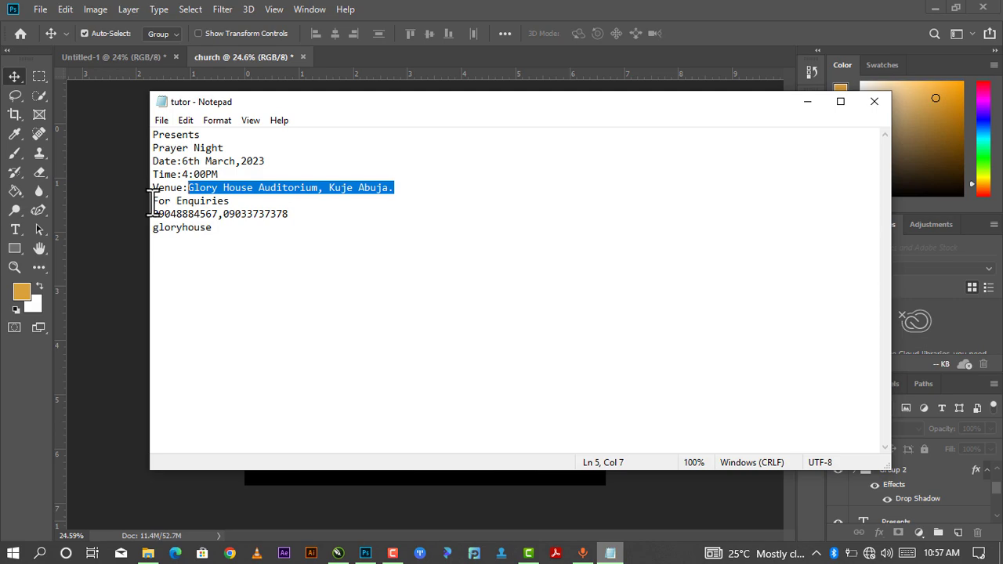
pyautogui.moveTo(151, 204); pyautogui.dragTo(312, 213)
pyautogui.rightClick(287, 218)
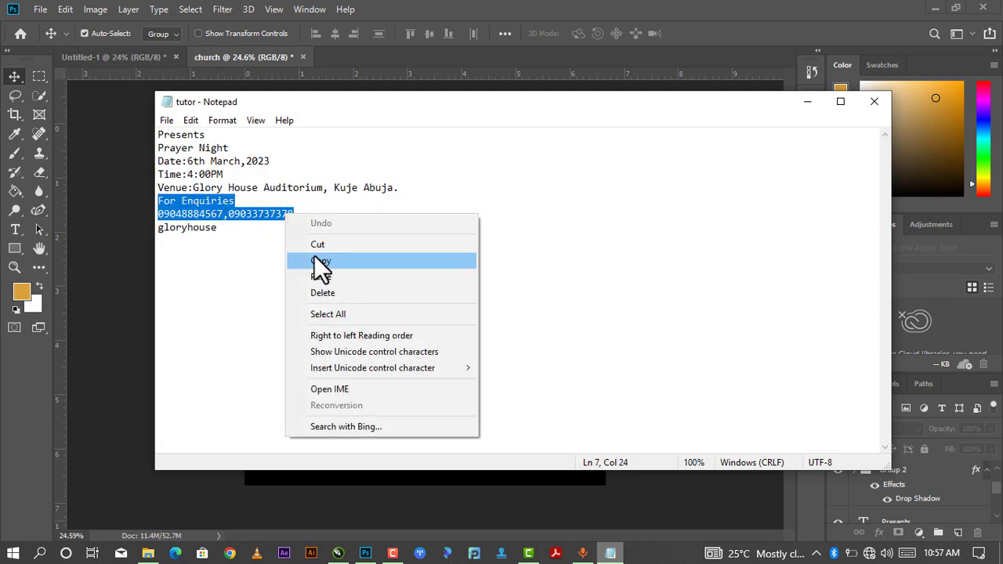
pyautogui.click(314, 256)
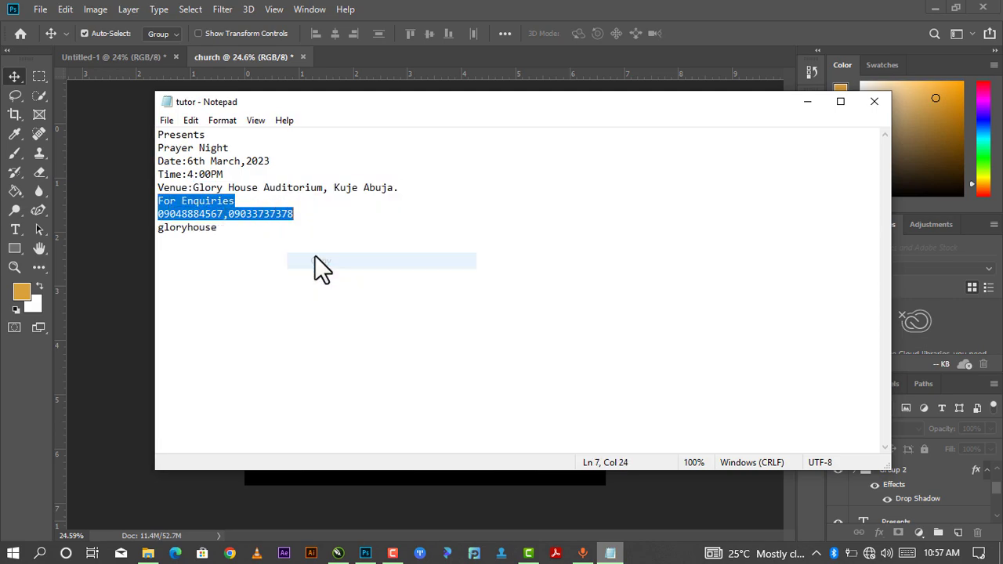
pyautogui.click(528, 553)
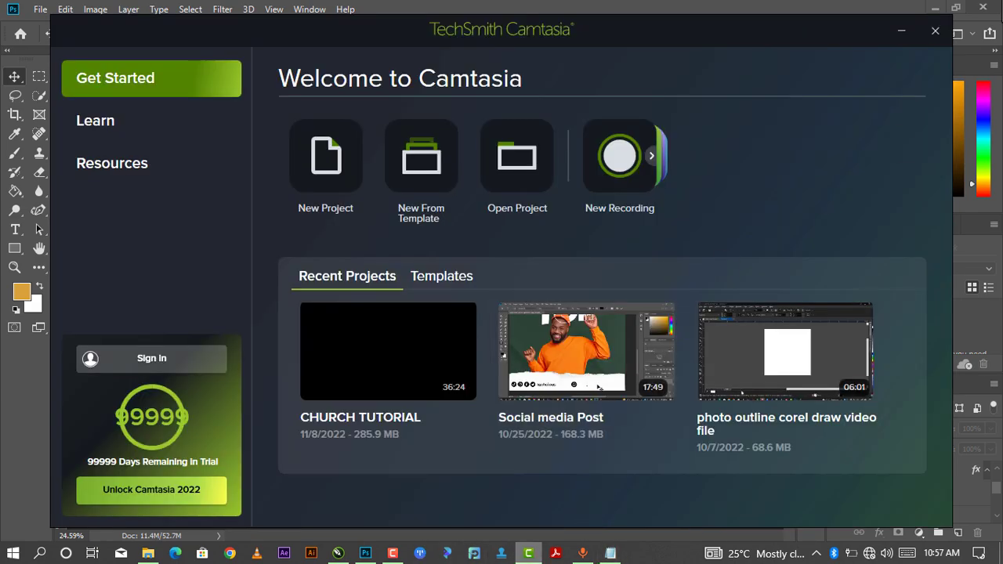
pyautogui.click(897, 22)
pyautogui.click(369, 554)
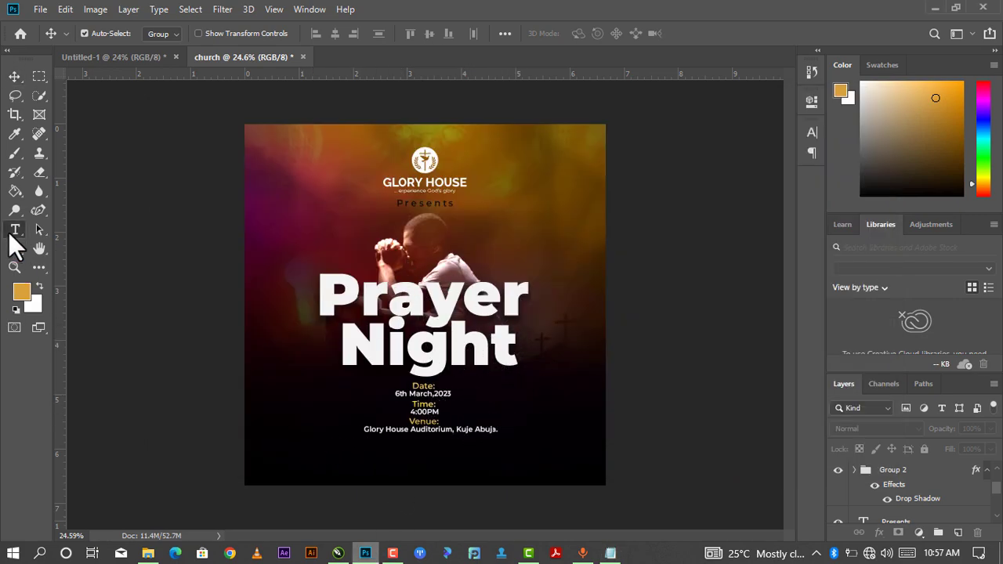
# Paste the For Enquiries text with the phone numbers as a new layer, centred below the venue line.
pyautogui.click(14, 230)
pyautogui.click(350, 444)
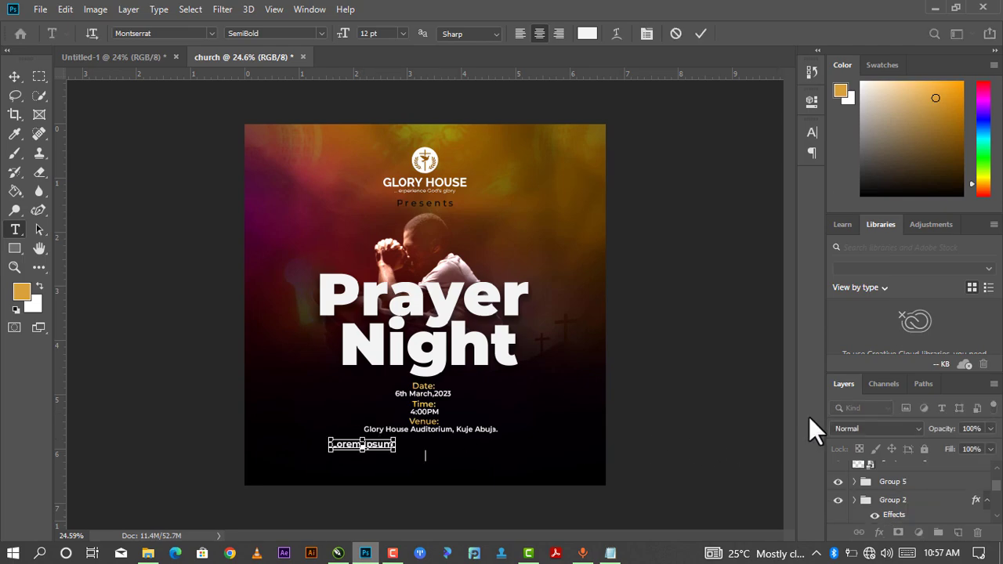
pyautogui.hotkey('ctrl', 'v')
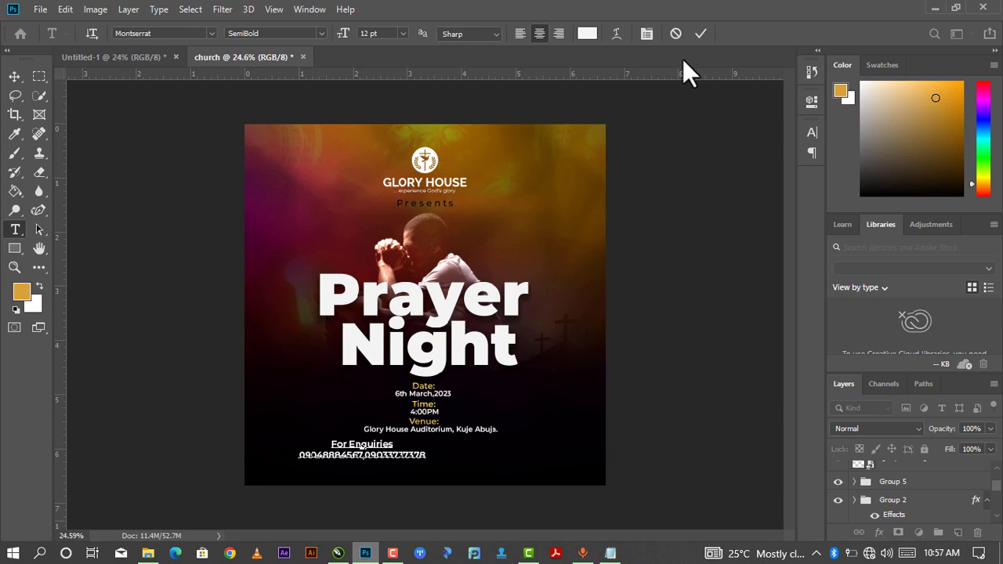
pyautogui.click(699, 33)
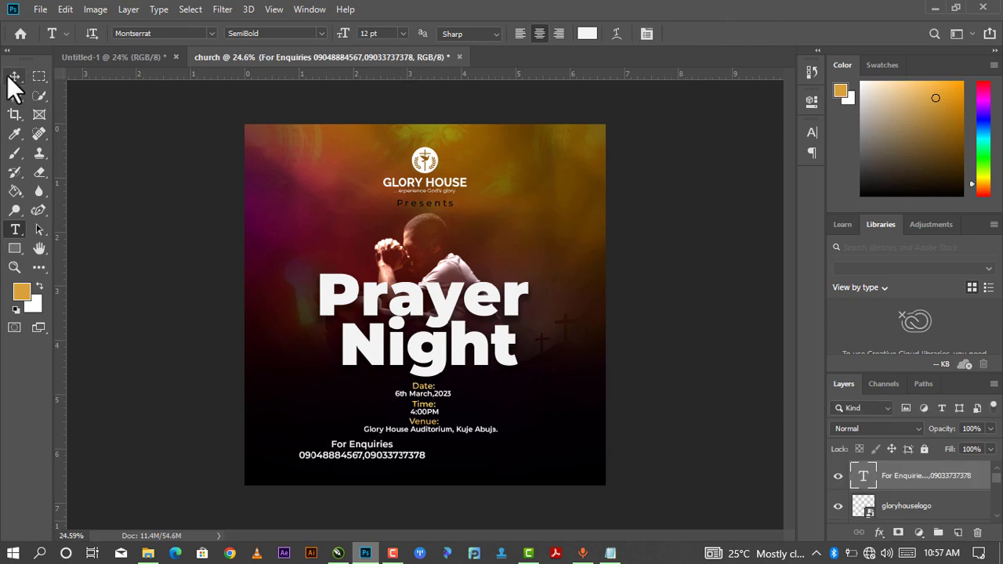
pyautogui.moveTo(374, 451); pyautogui.dragTo(440, 455)
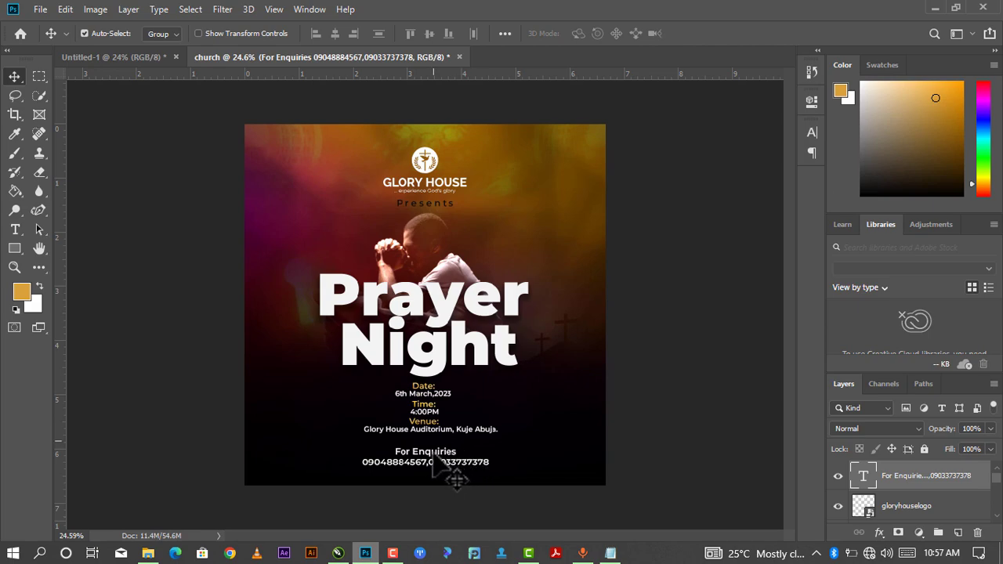
# Recolour only the words 'For Enquiries' to gold #cd9325 via the text Properties colour swatch.
pyautogui.doubleClick(441, 458)
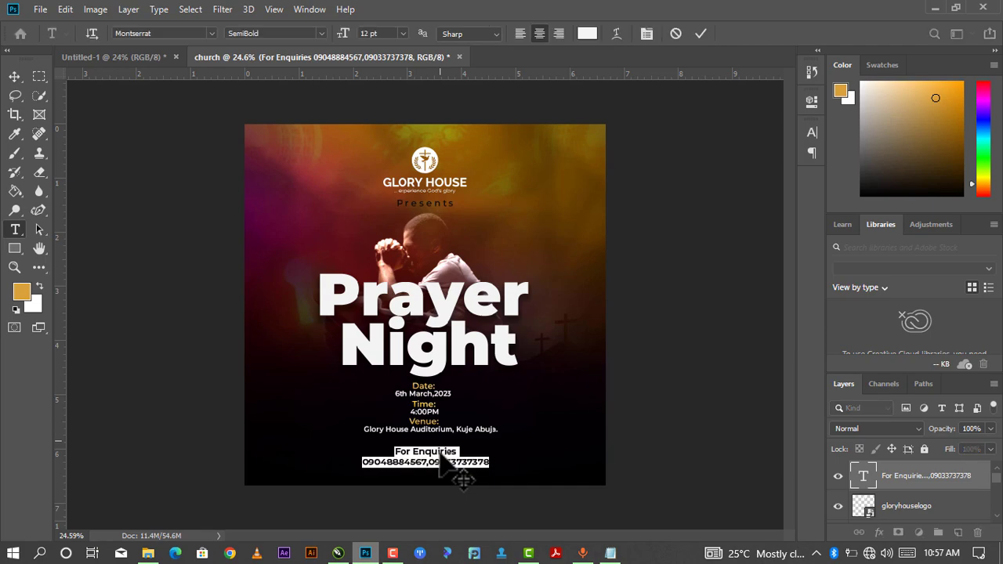
pyautogui.click(443, 446)
pyautogui.moveTo(457, 452); pyautogui.dragTo(393, 452)
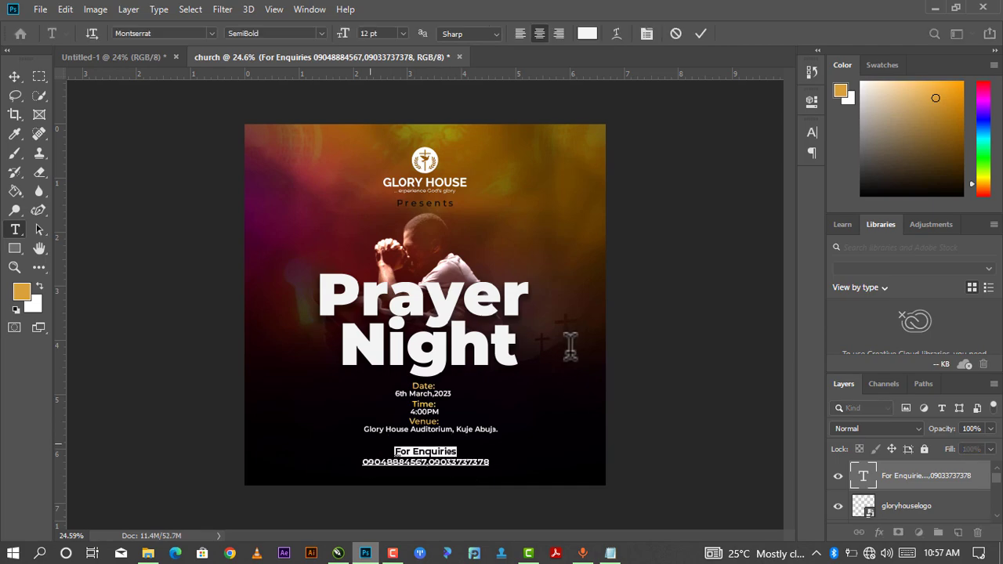
pyautogui.click(811, 101)
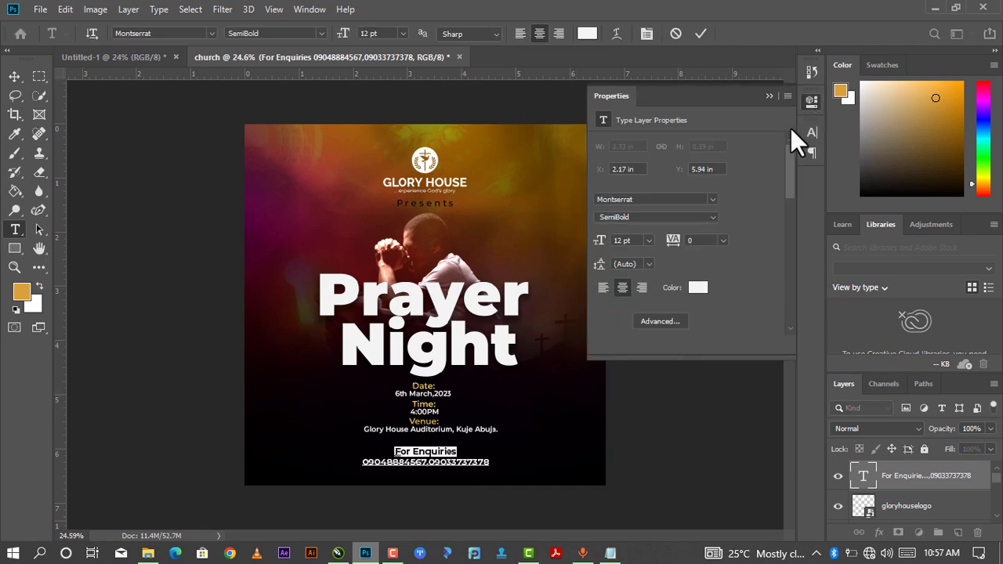
pyautogui.click(698, 289)
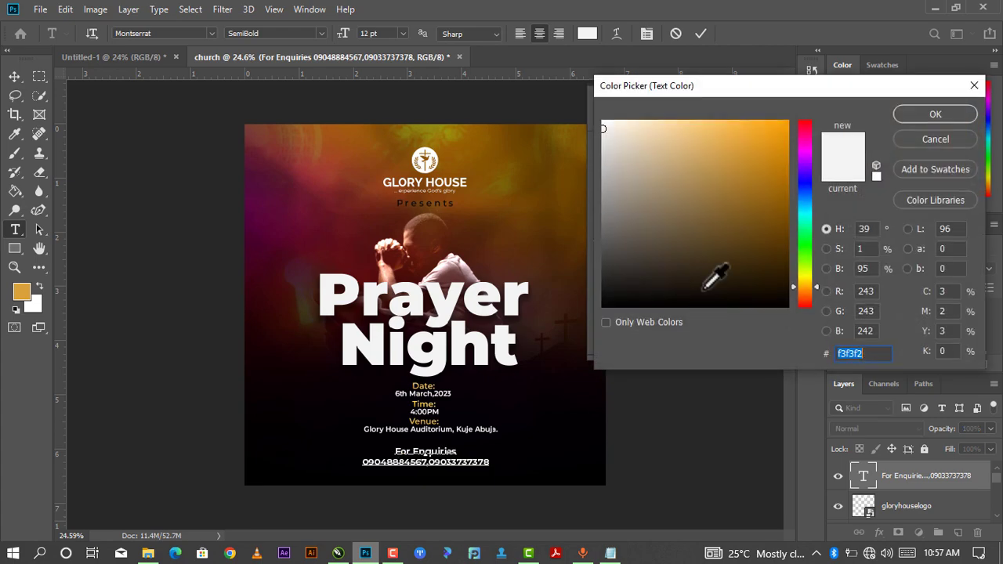
pyautogui.click(759, 162)
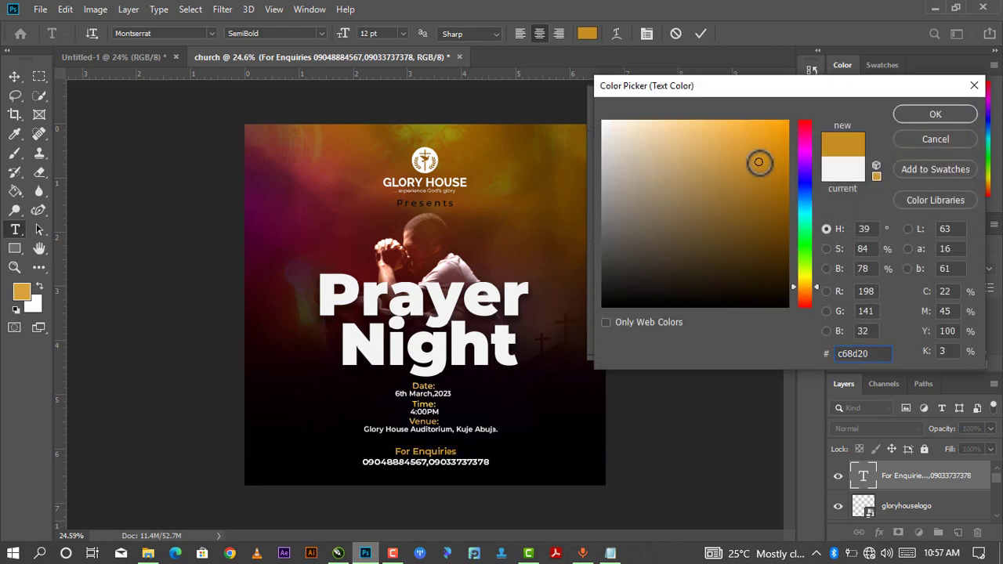
pyautogui.click(756, 148)
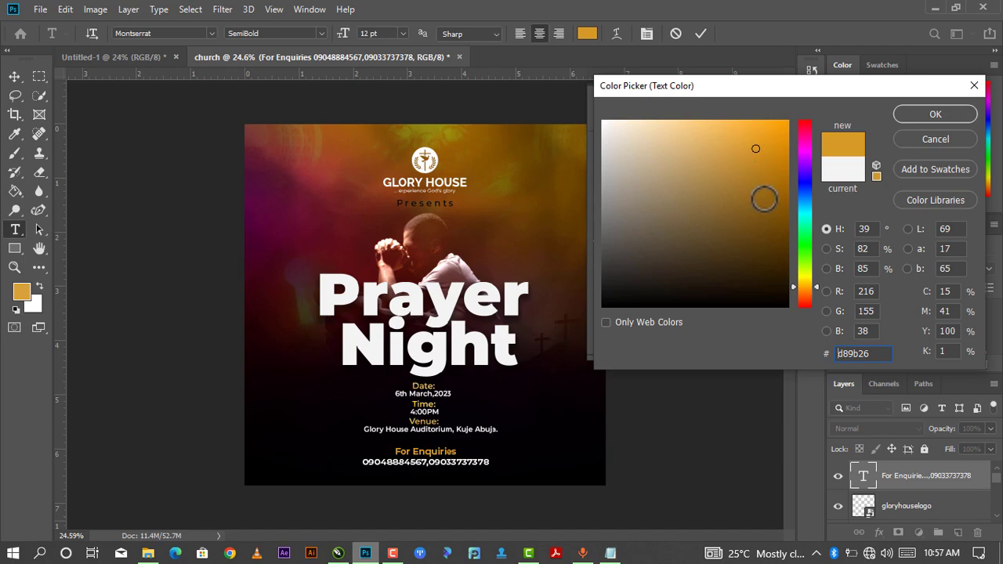
pyautogui.click(755, 153)
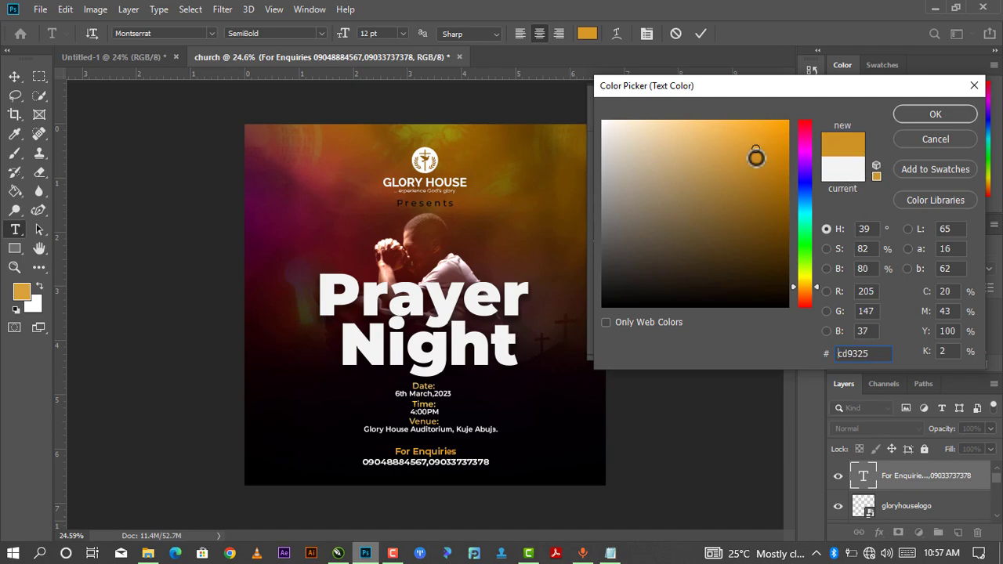
pyautogui.click(933, 110)
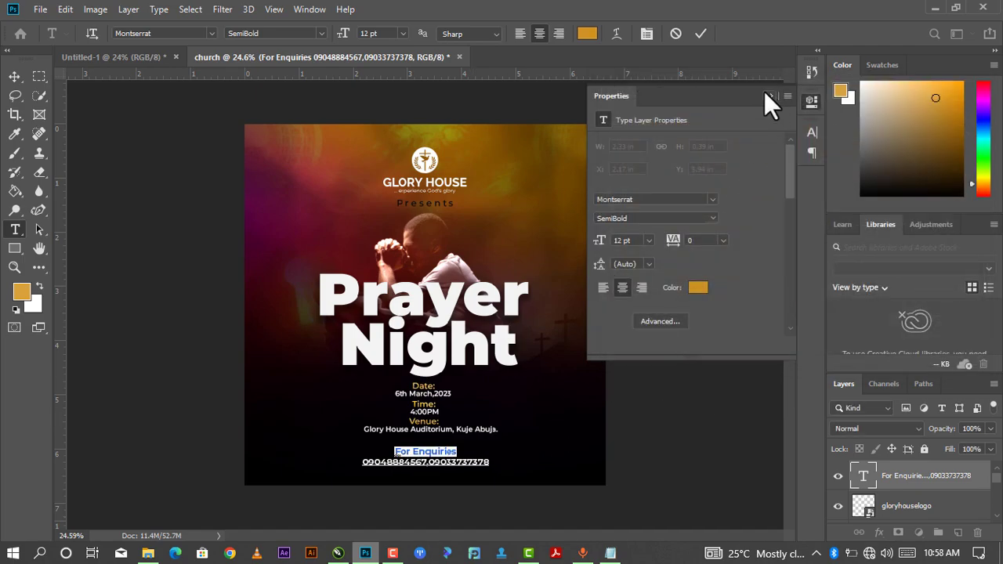
pyautogui.click(765, 95)
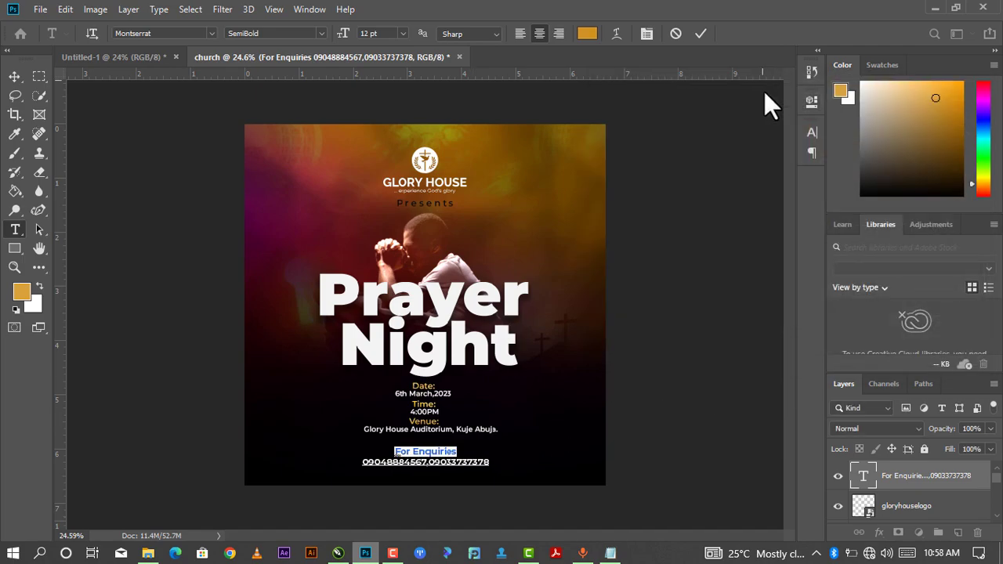
pyautogui.click(700, 33)
pyautogui.press('v')
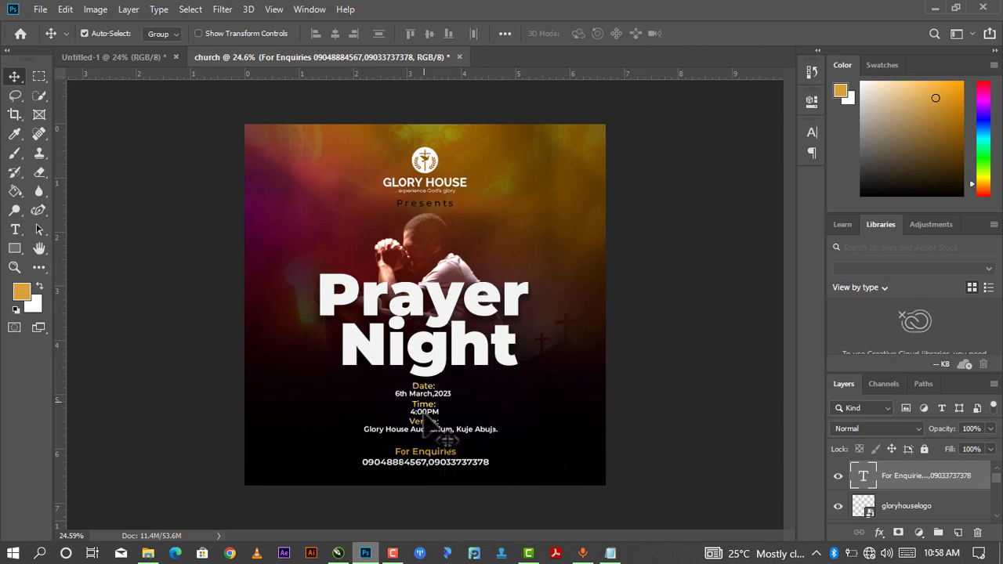
# Draw a long rectangle bar under the venue line and transform it thinner into a divider.
pyautogui.click(14, 248)
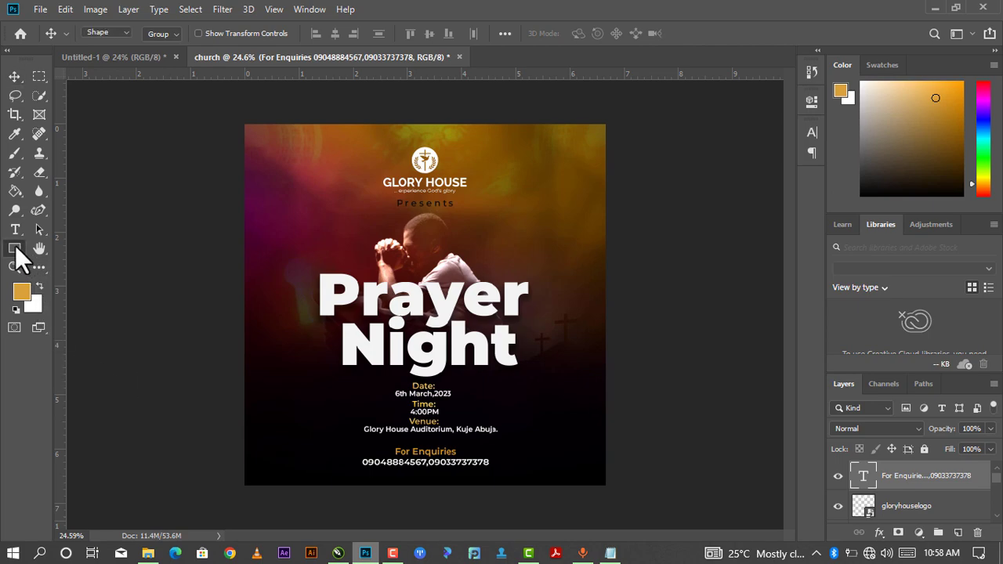
pyautogui.moveTo(273, 437); pyautogui.dragTo(554, 436)
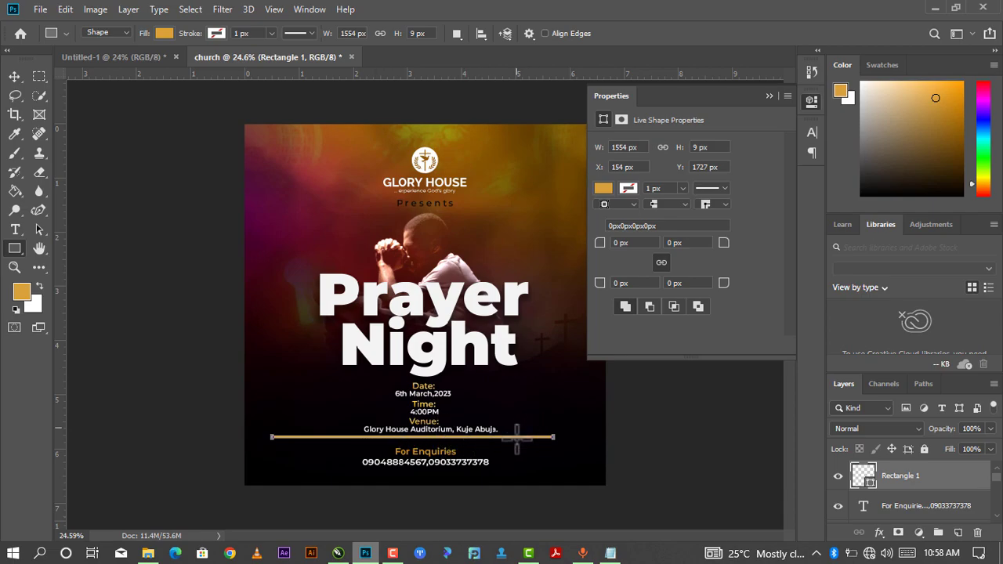
pyautogui.hotkey('ctrl', '+')
pyautogui.scroll(3, 439, 436)
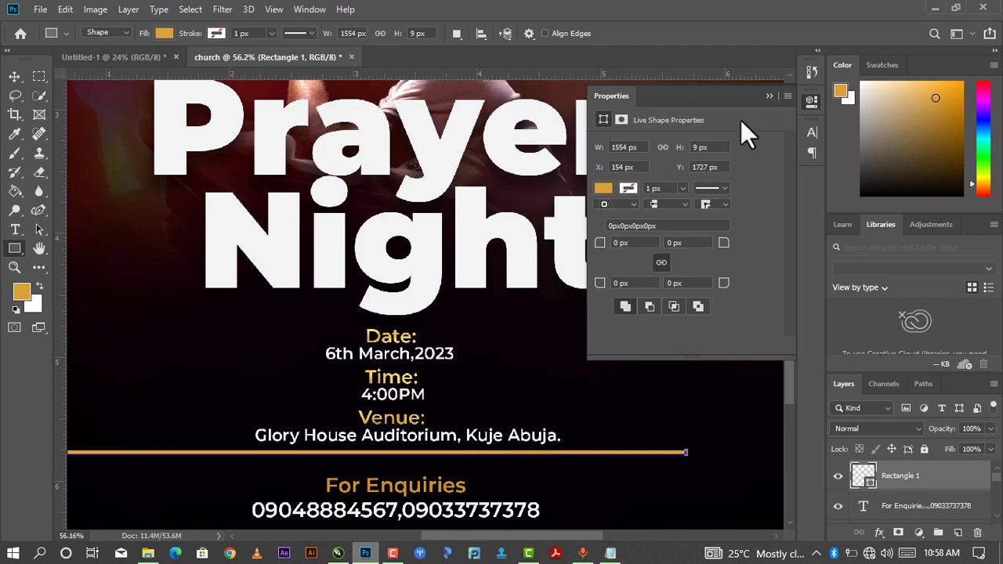
pyautogui.click(769, 97)
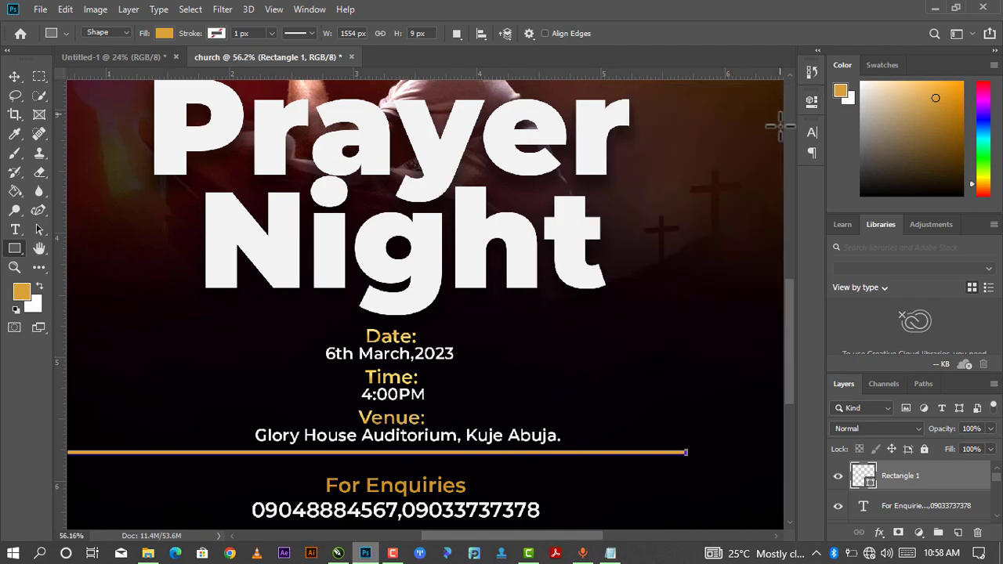
pyautogui.hotkey('ctrl', 't')
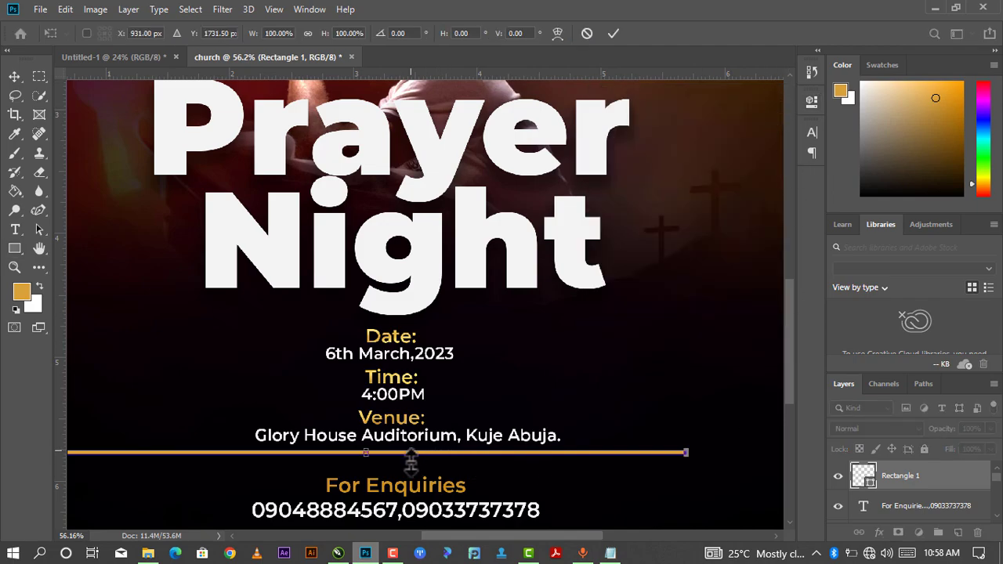
pyautogui.moveTo(366, 452); pyautogui.dragTo(368, 456)
pyautogui.scroll(-1, 405, 451)
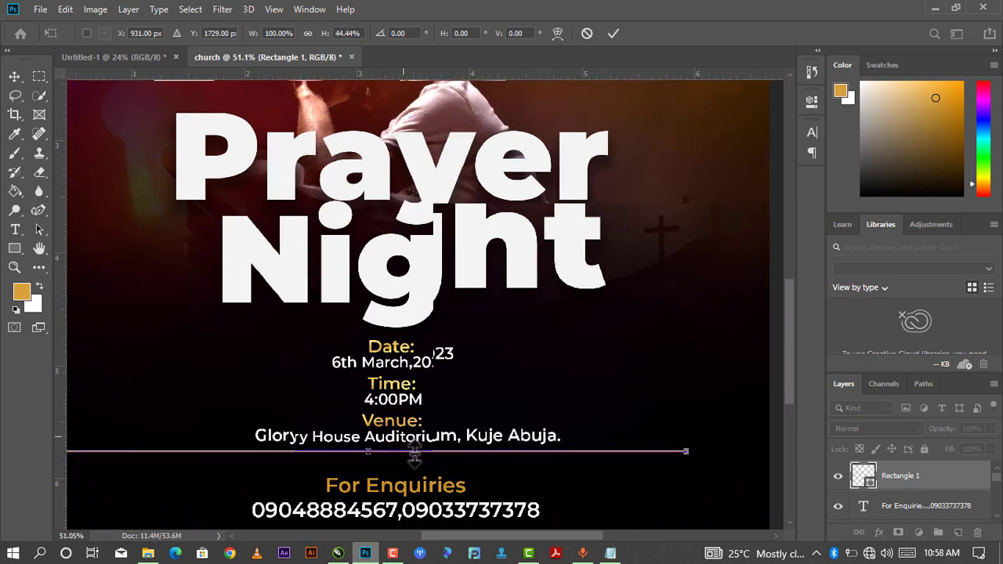
pyautogui.scroll(-3, 414, 455)
pyautogui.press('Return')
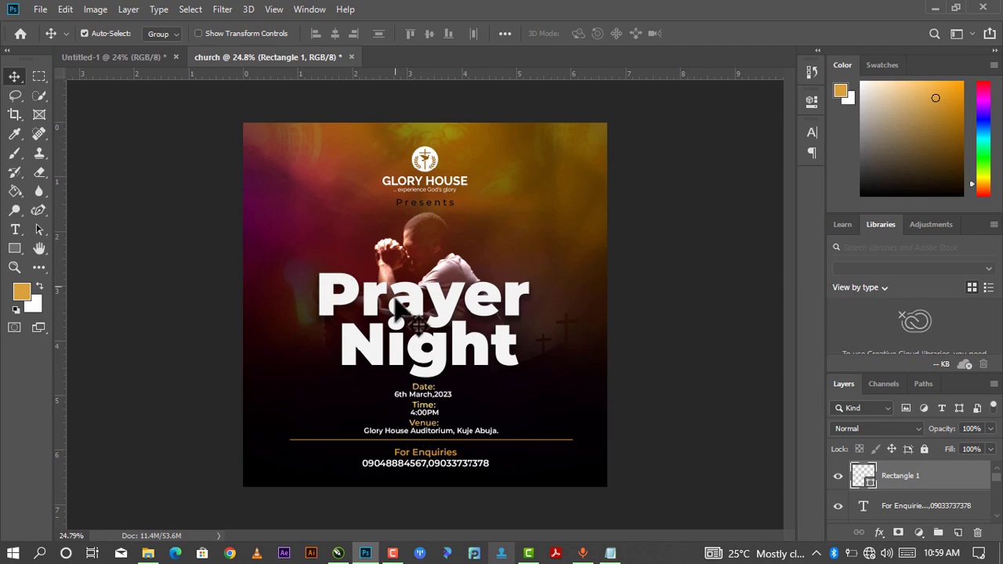
pyautogui.scroll(-2, 501, 337)
pyautogui.scroll(2, 492, 325)
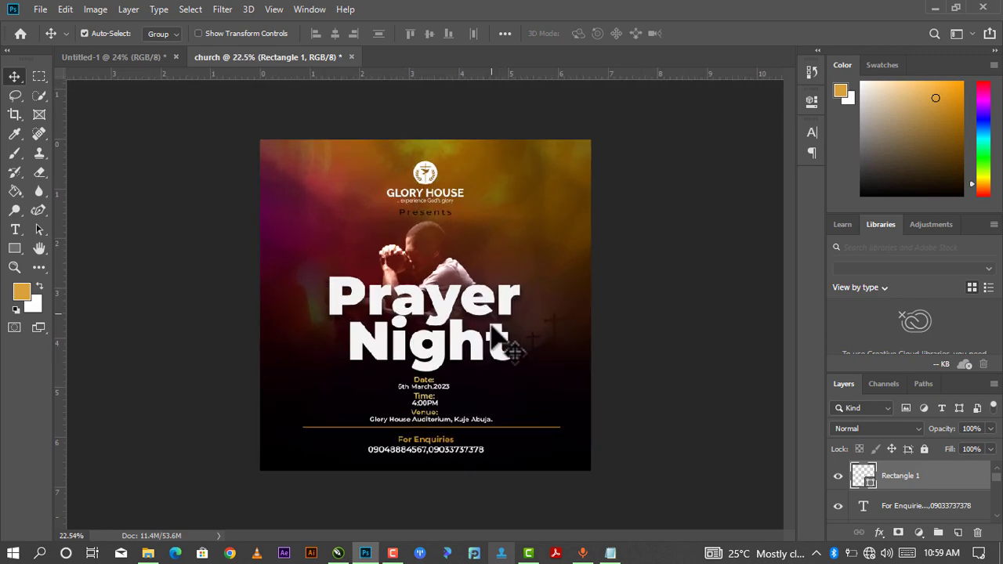